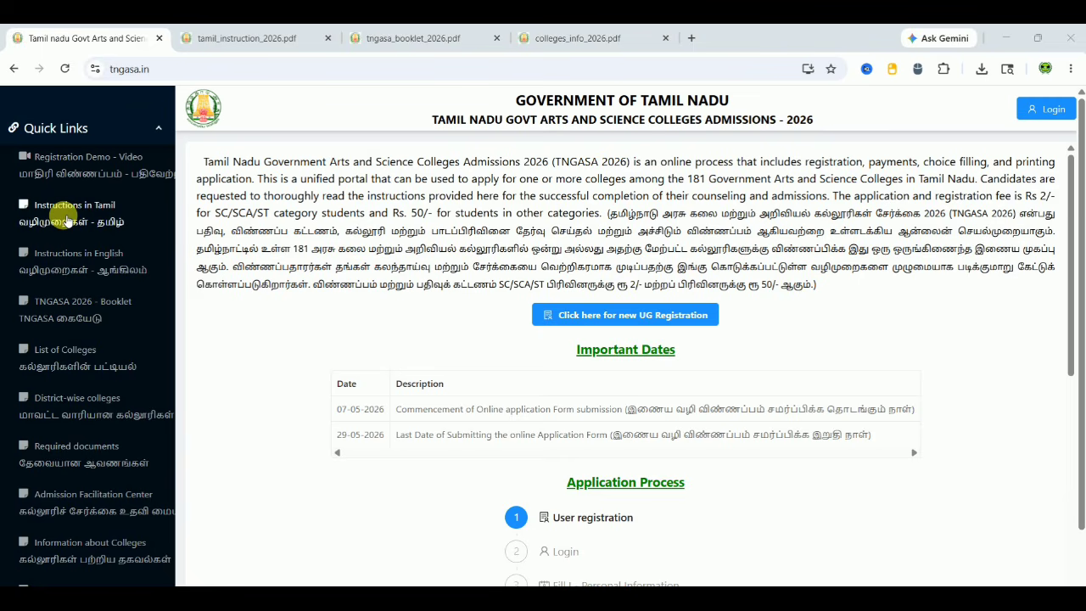
Open tamil_instruction_2026.pdf via 'Instructions in Tamil' in the Quick Links sidebar
left_click(68, 219)
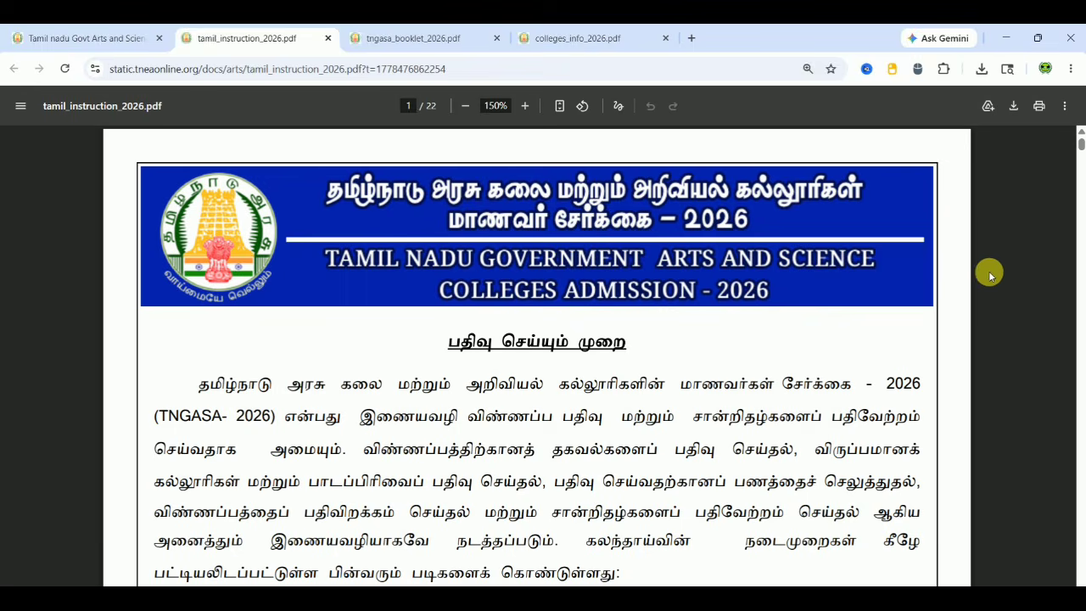
Scroll the Tamil instructions to page 20's sample application, then switch to tngasa_booklet_2026.pdf
scroll(986, 295, "down", 5)
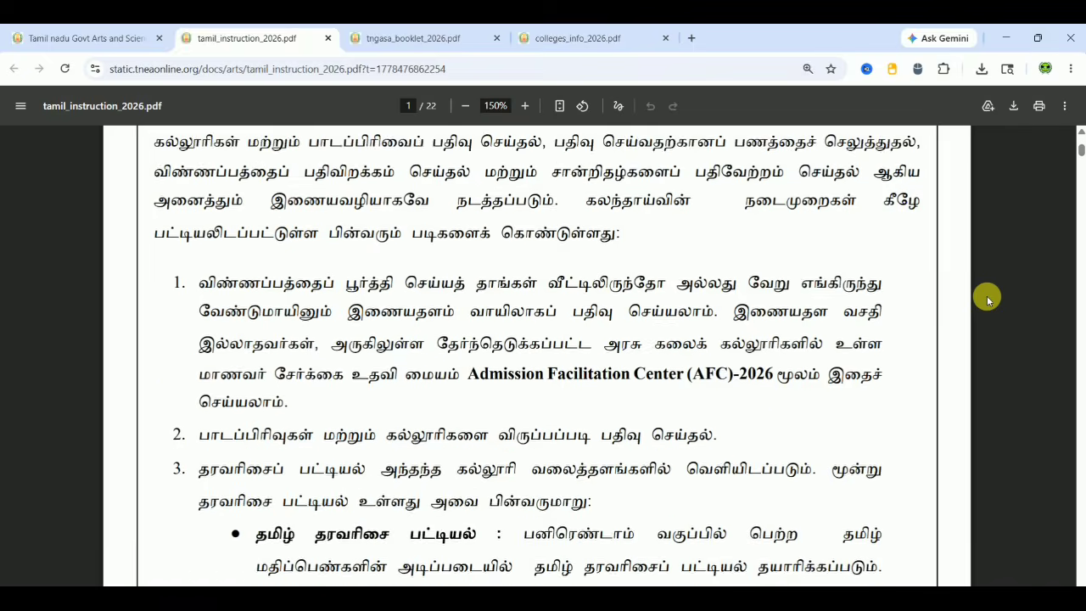
scroll(987, 295, "down", 1)
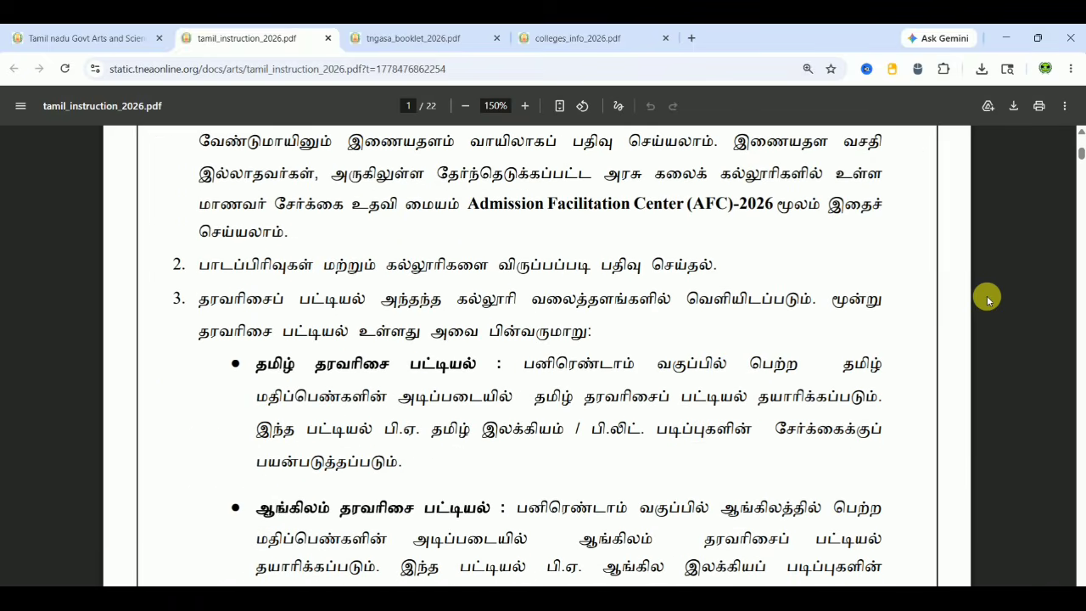
scroll(986, 295, "down", 6)
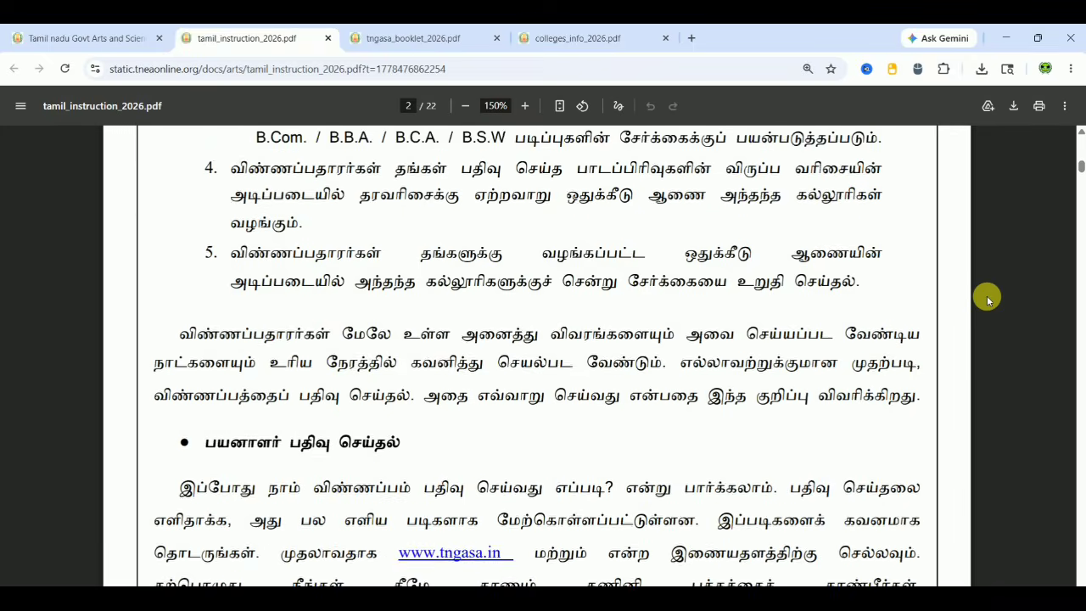
scroll(986, 297, "down", 3)
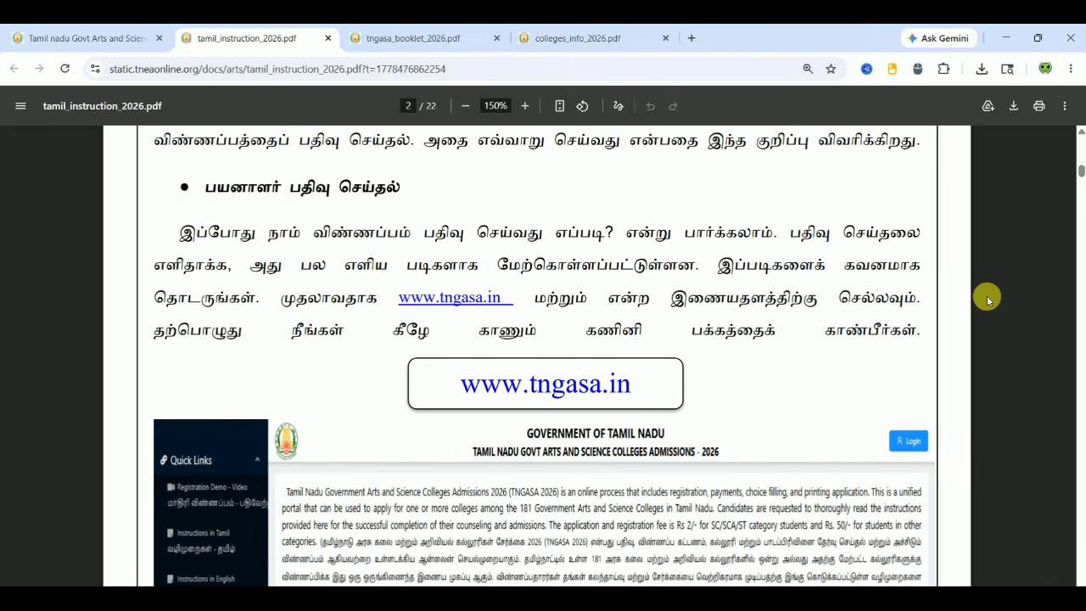
scroll(987, 297, "down", 4)
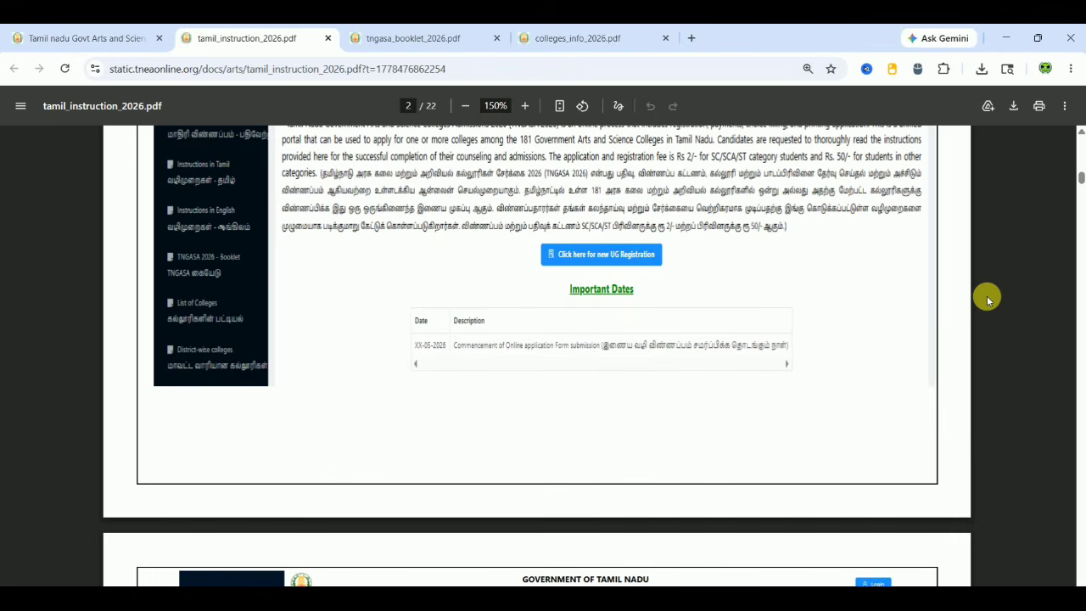
scroll(987, 298, "down", 7)
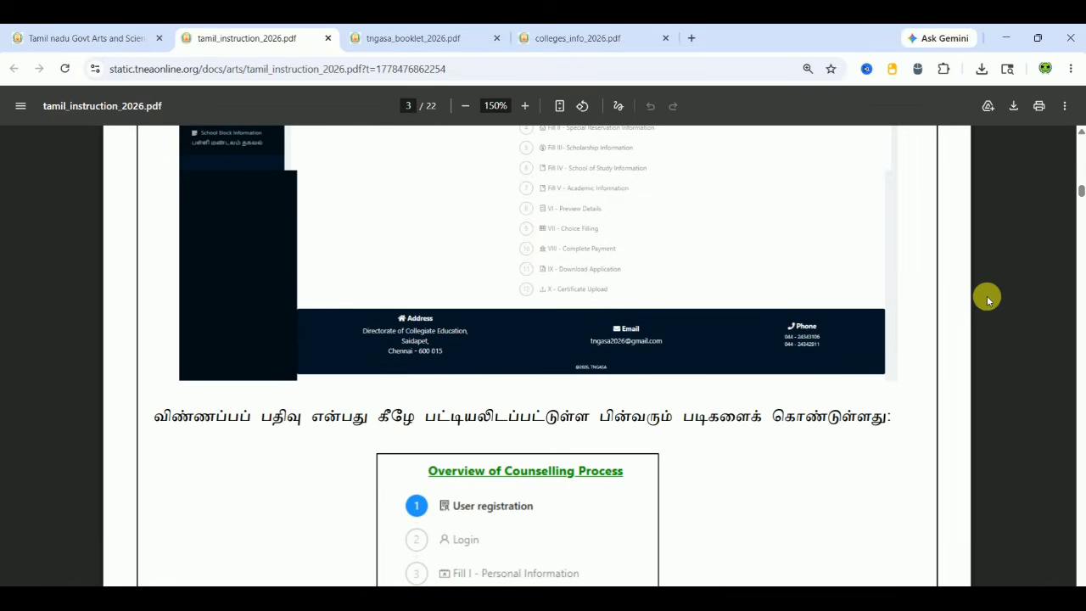
scroll(986, 298, "down", 3)
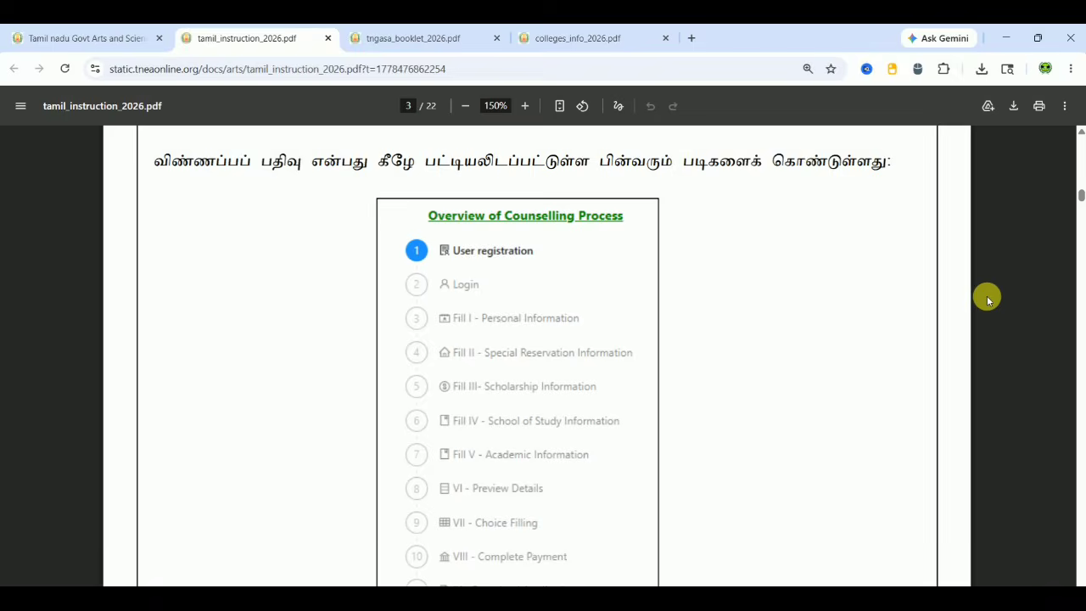
scroll(987, 298, "down", 7)
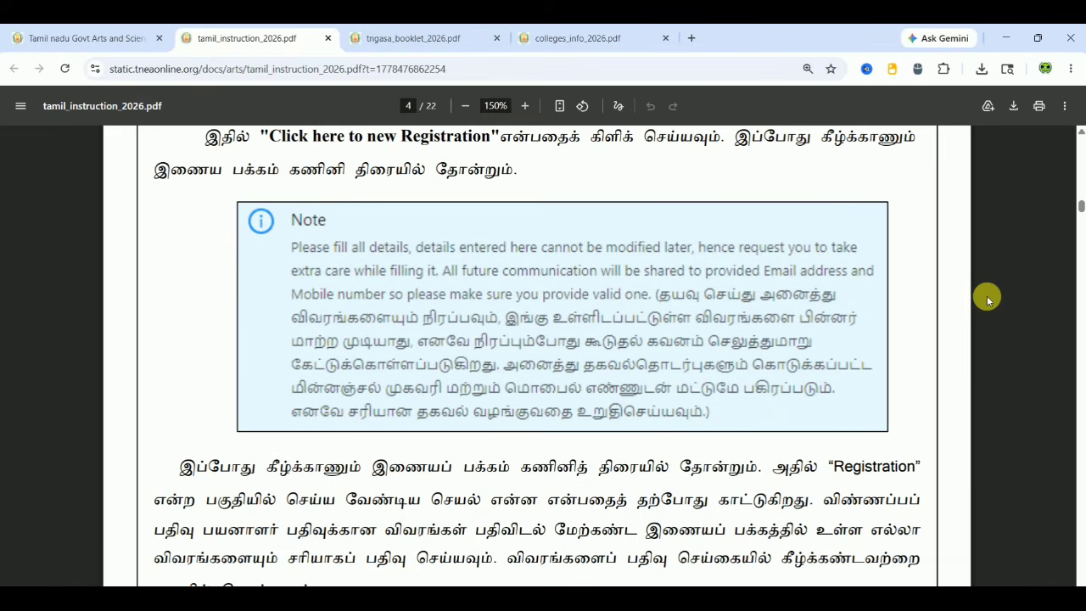
scroll(987, 299, "down", 7)
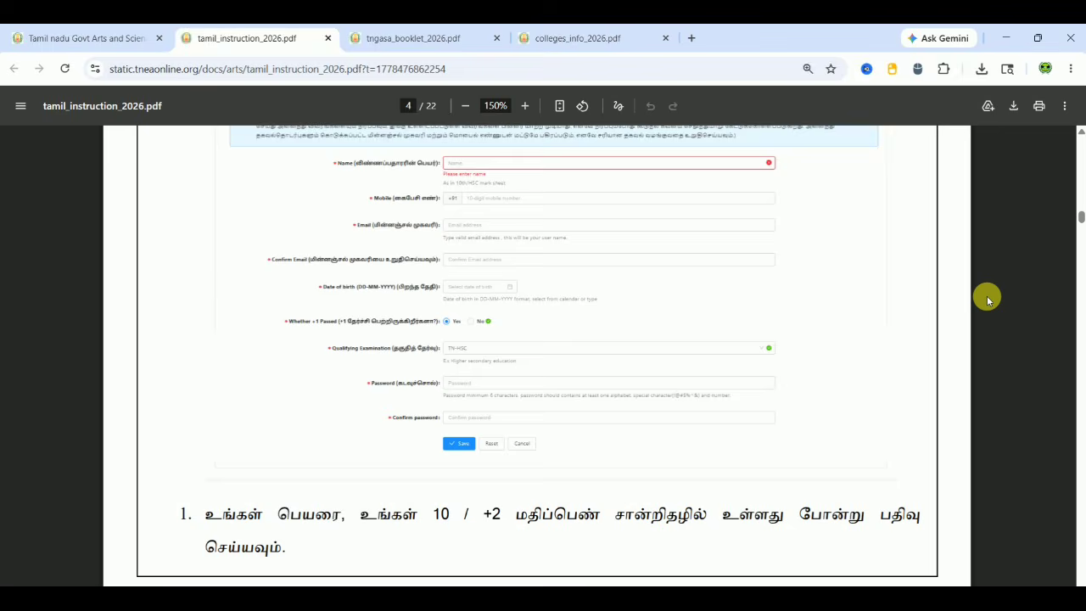
scroll(987, 297, "down", 12)
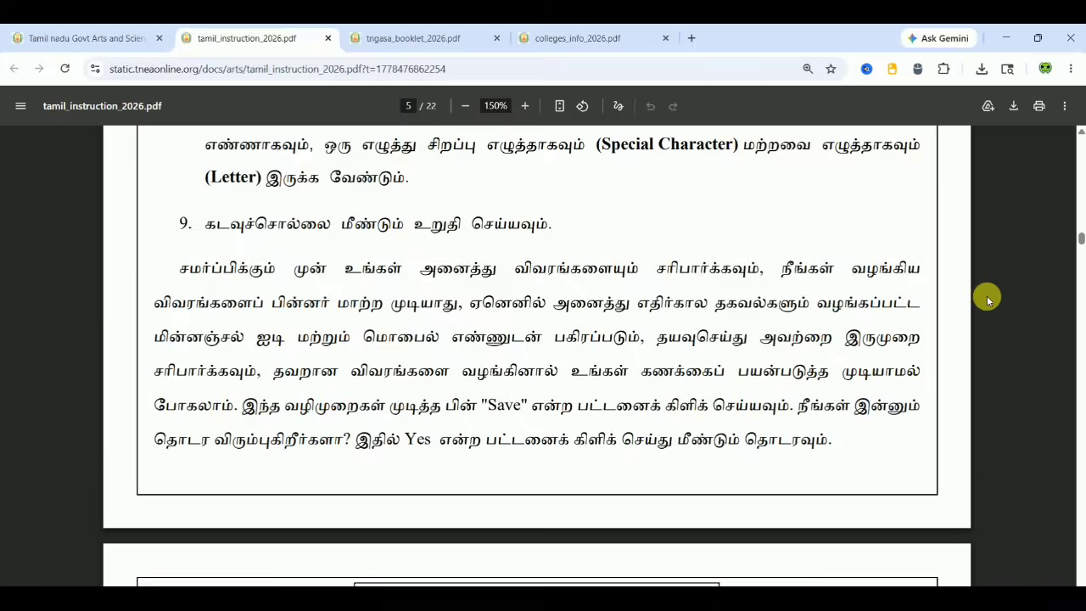
scroll(986, 298, "down", 20)
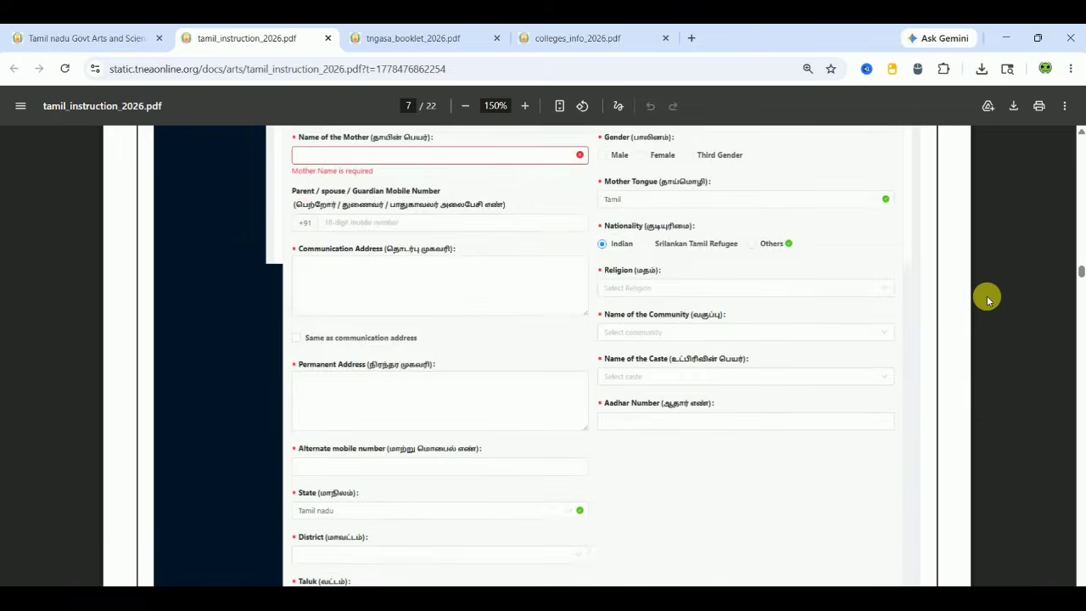
scroll(987, 298, "down", 20)
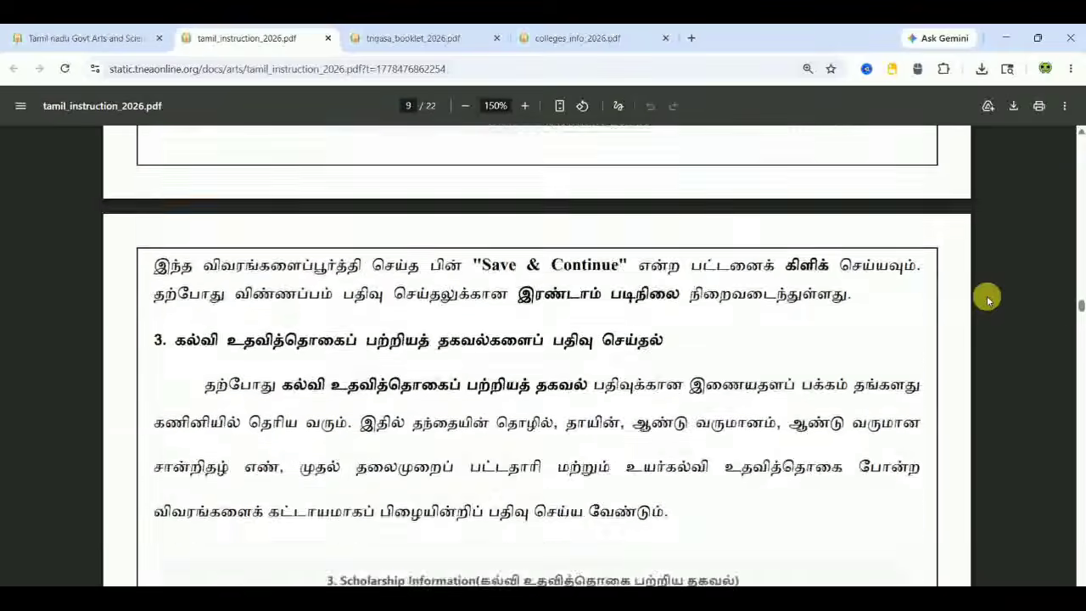
scroll(986, 298, "down", 20)
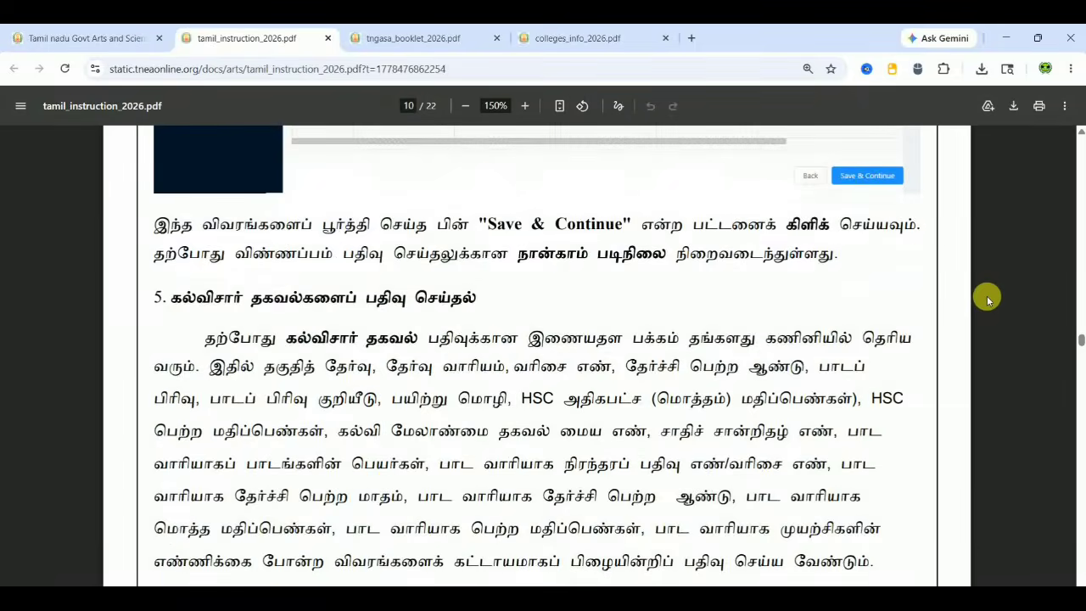
scroll(987, 298, "down", 20)
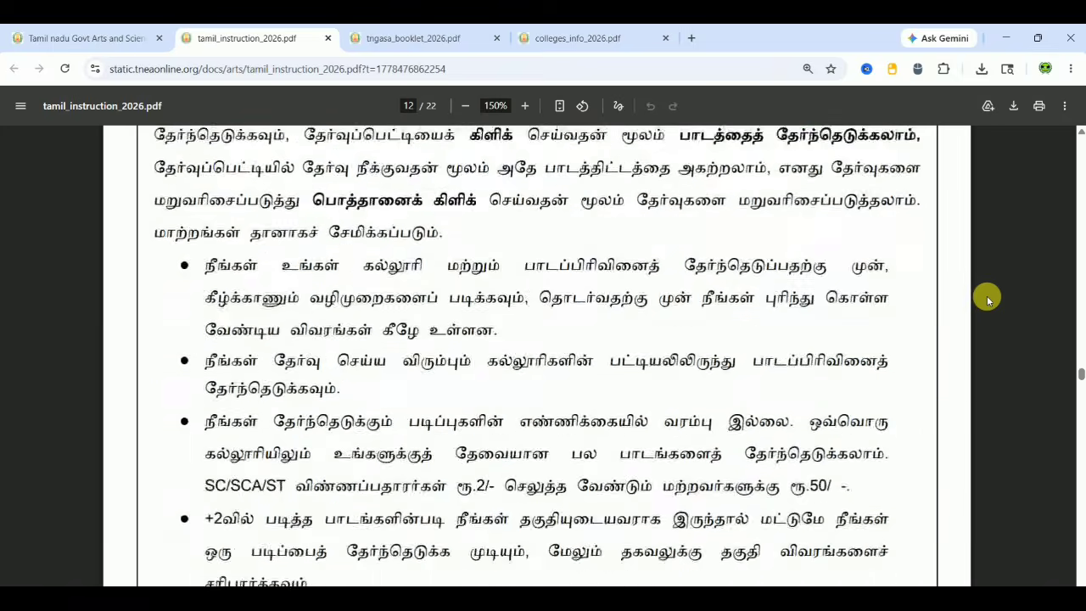
scroll(986, 298, "down", 5)
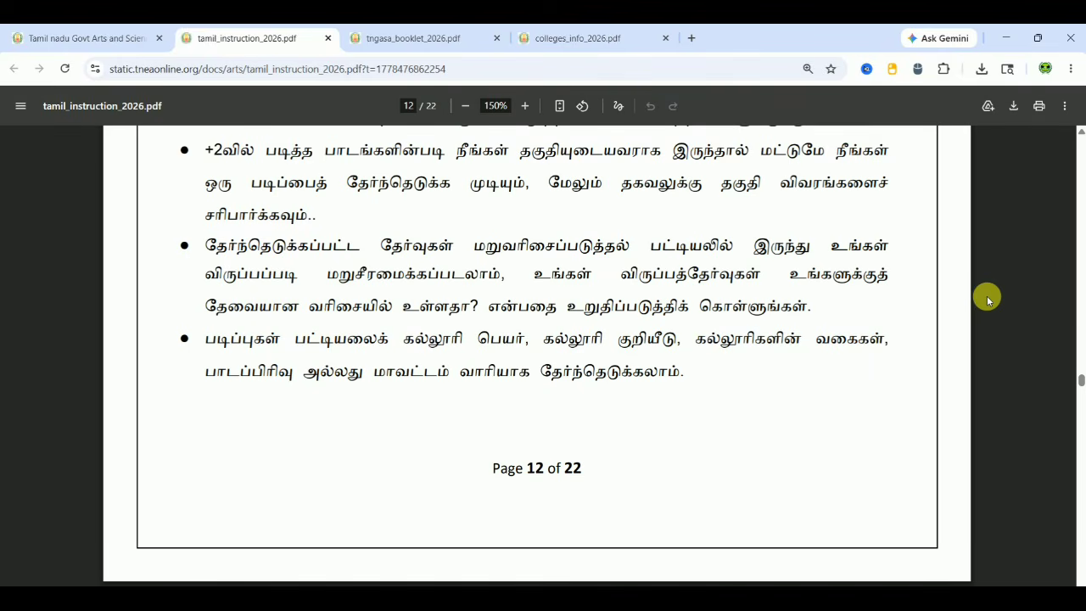
left_click_drag(1081, 381, 1079, 536)
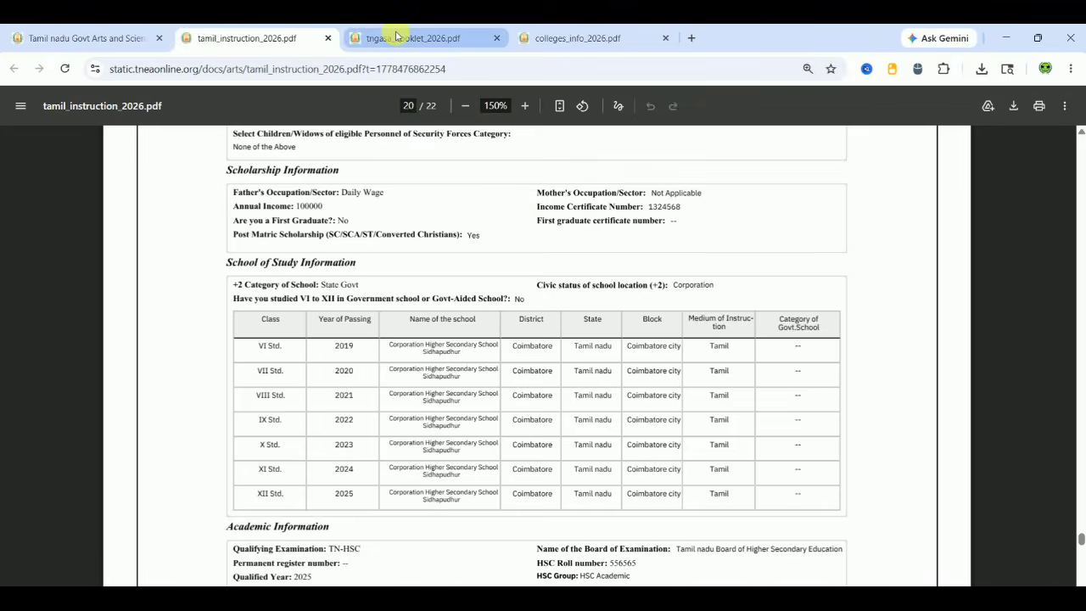
left_click(373, 37)
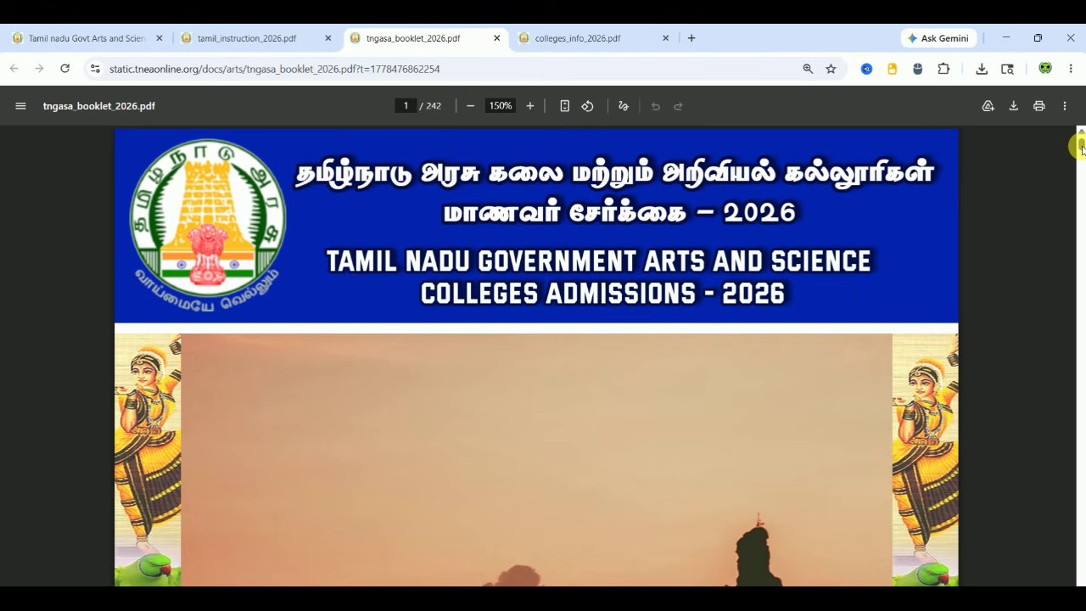
Browse the booklet's page-60 course table and the numbered government college list near page 25
left_click_drag(1080, 146, 1080, 252)
scroll(739, 230, "down", 4)
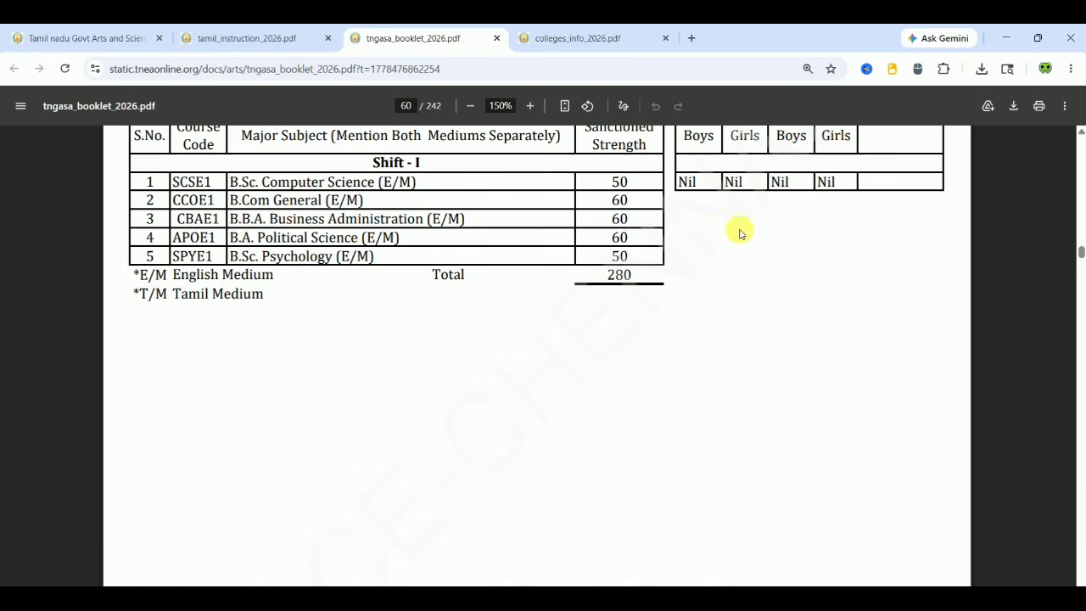
scroll(1034, 388, "up", 2)
scroll(1034, 388, "up", 2)
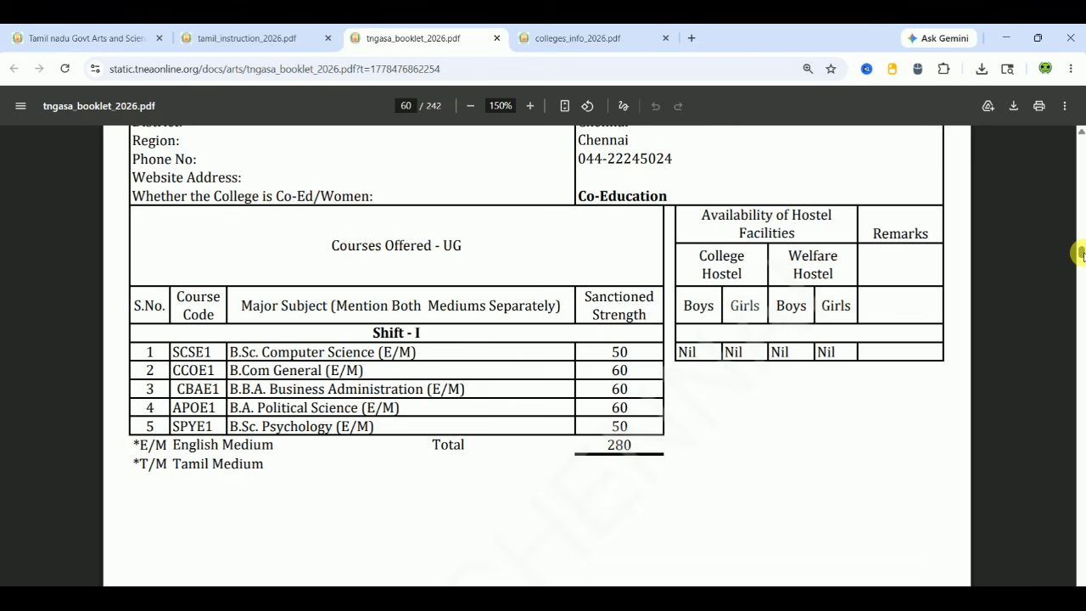
left_click_drag(1080, 253, 523, 28)
Review the colleges_info_2026.pdf admission-percentage and hostel table, then return to the tngasa.in home tab
left_click(539, 30)
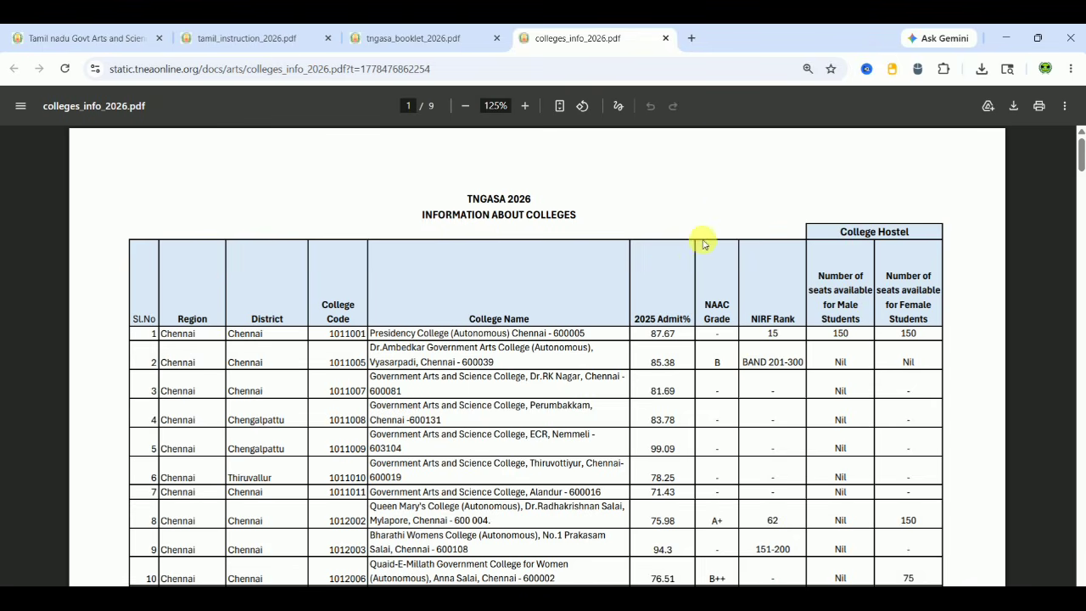
left_click(95, 42)
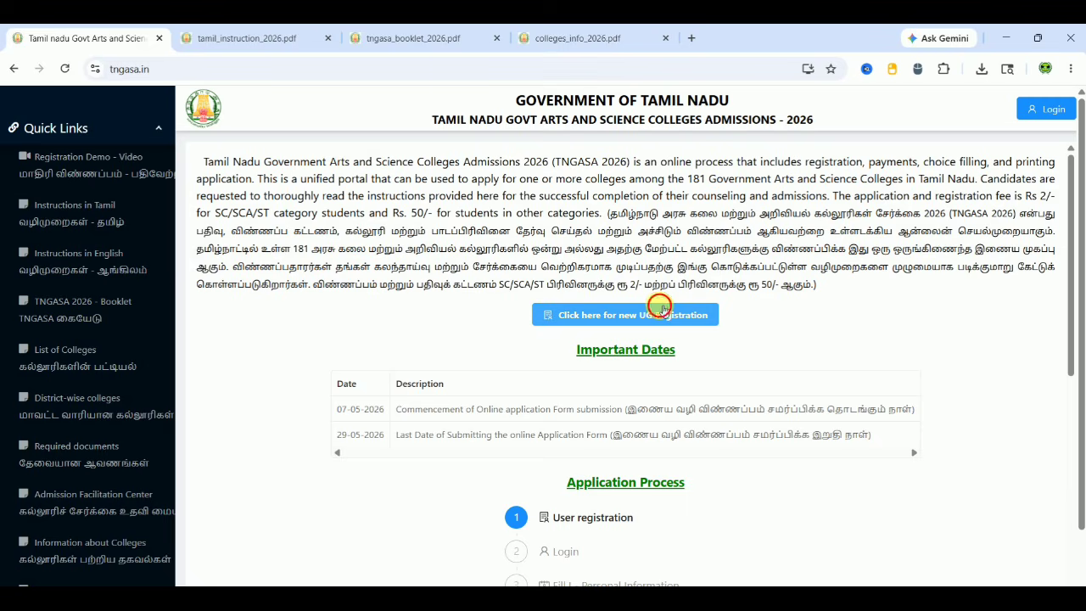
Open the new UG registration form (+1 Passed Yes, TN-HSC) and scroll through its fields
left_click(662, 311)
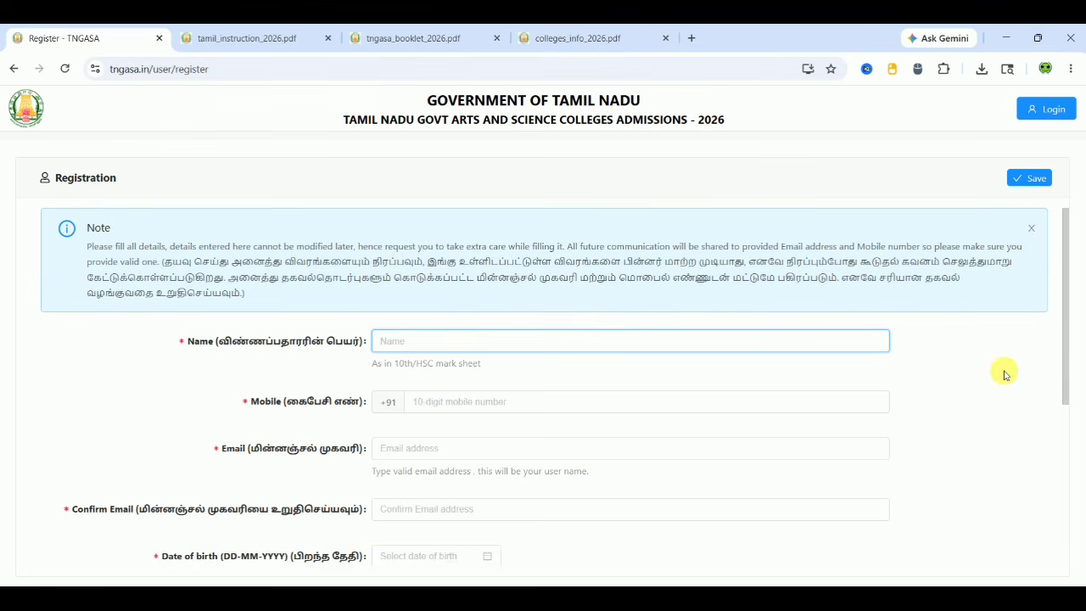
left_click(994, 407)
scroll(996, 411, "down", 1)
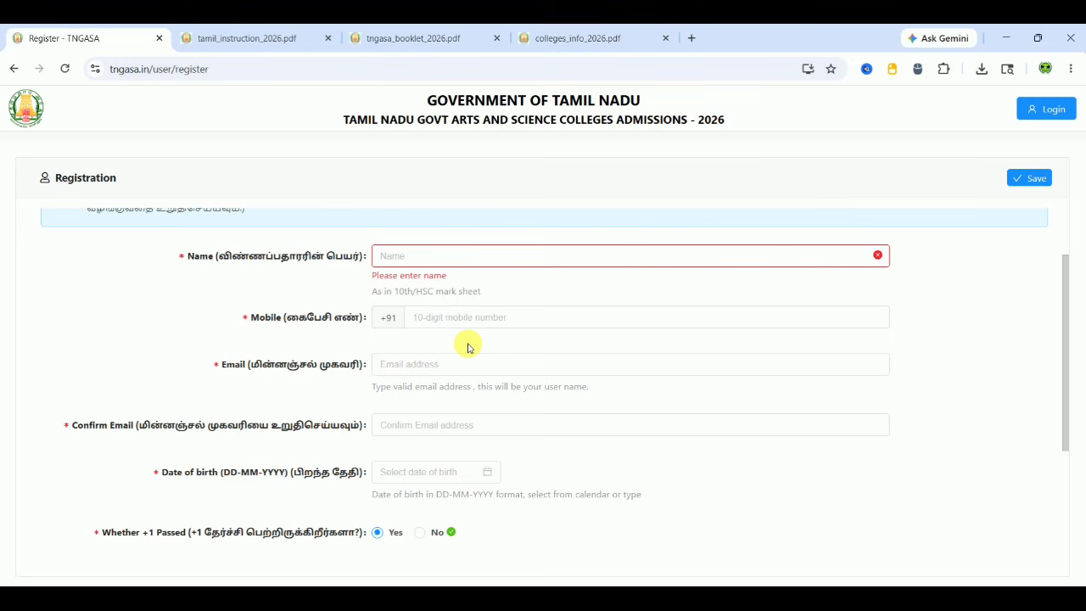
scroll(467, 348, "down", 2)
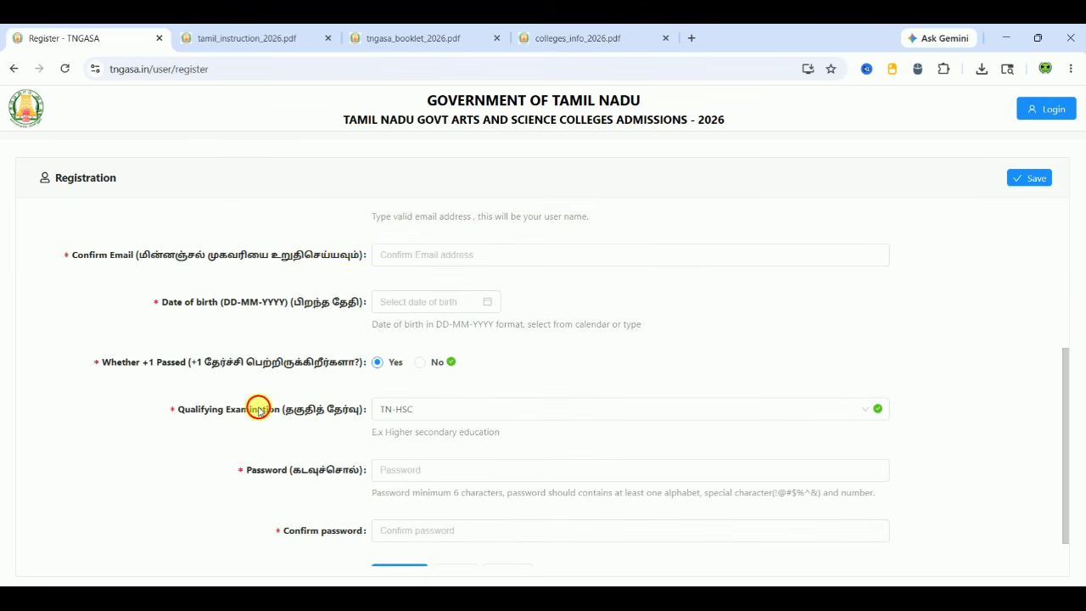
scroll(258, 409, "down", 1)
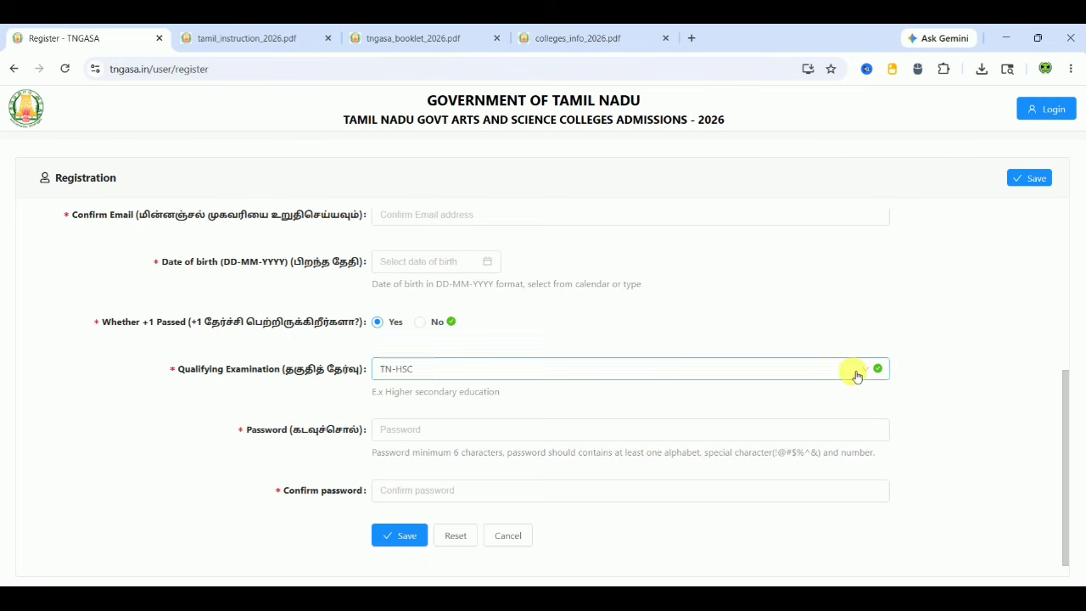
Log in on the User Login page with the account e-mail and password
left_click(1052, 109)
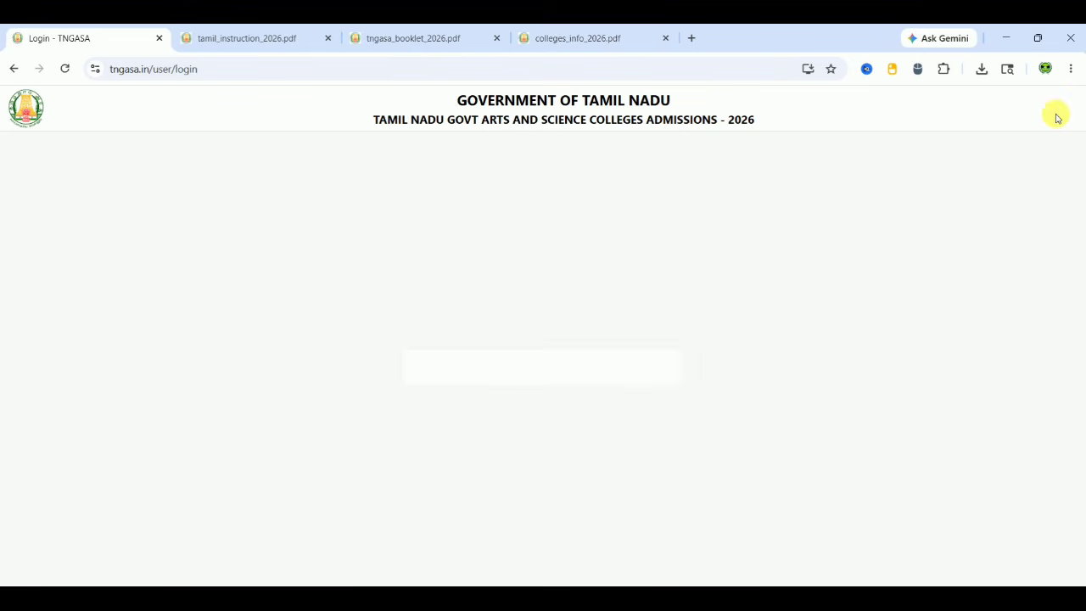
left_click(483, 343)
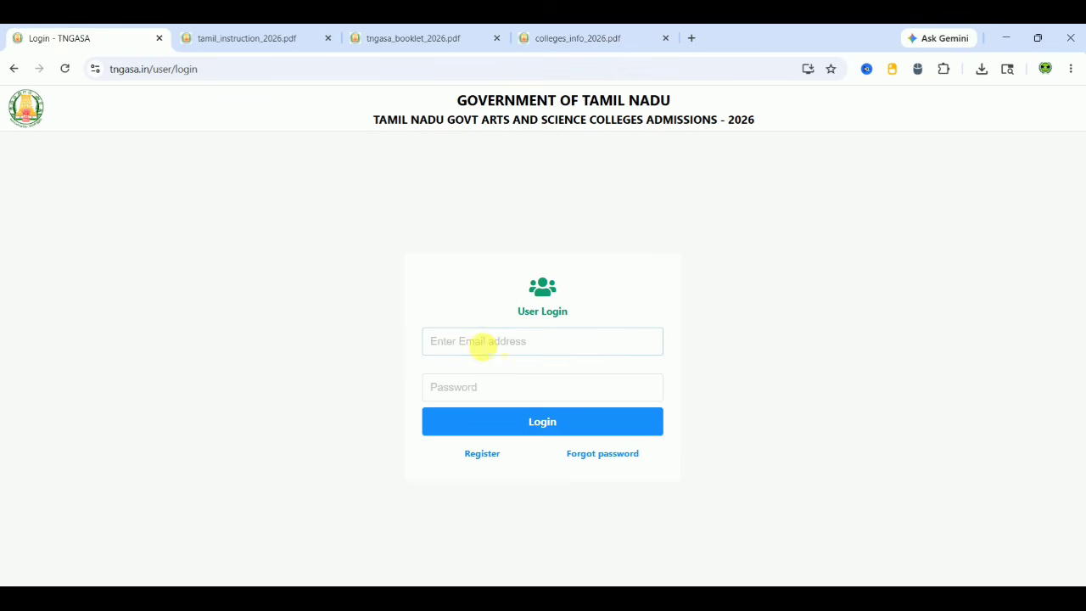
left_click(490, 387)
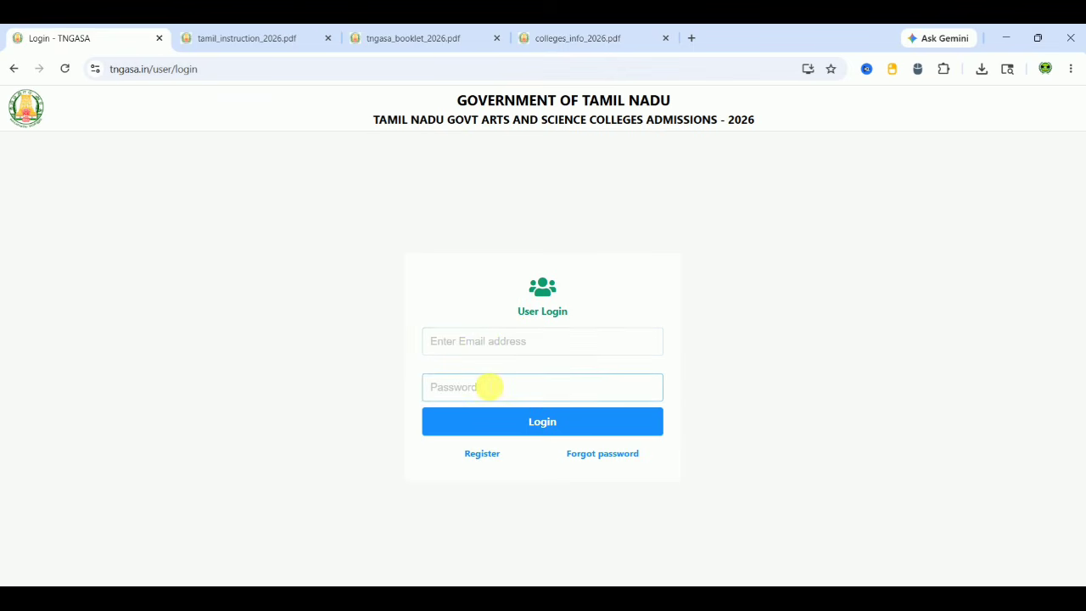
left_click(540, 423)
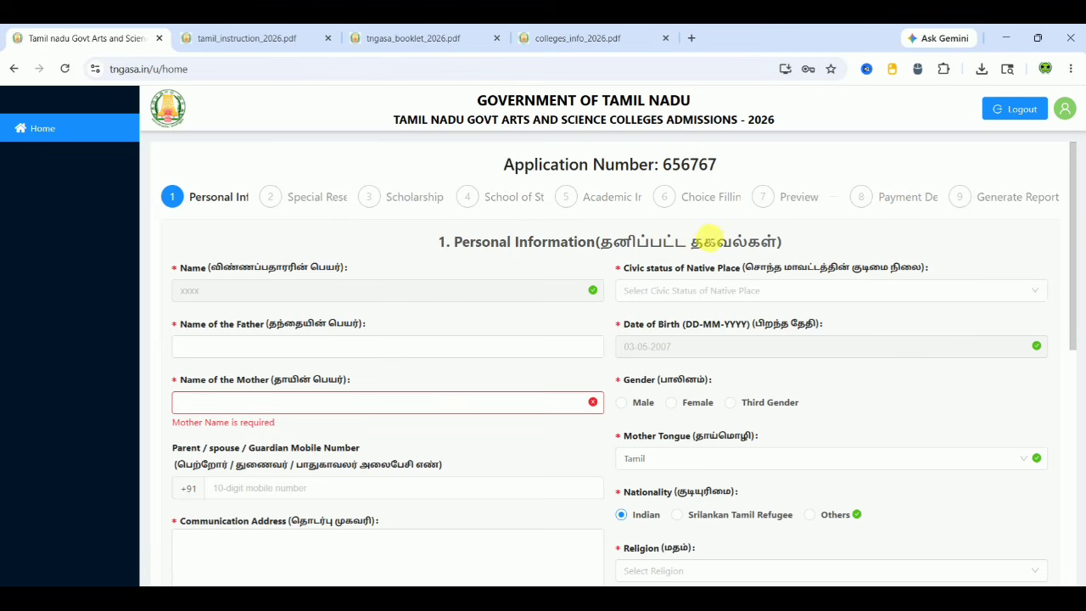
Set civic status to Village Panchayat and enter the father's name
left_click(696, 291)
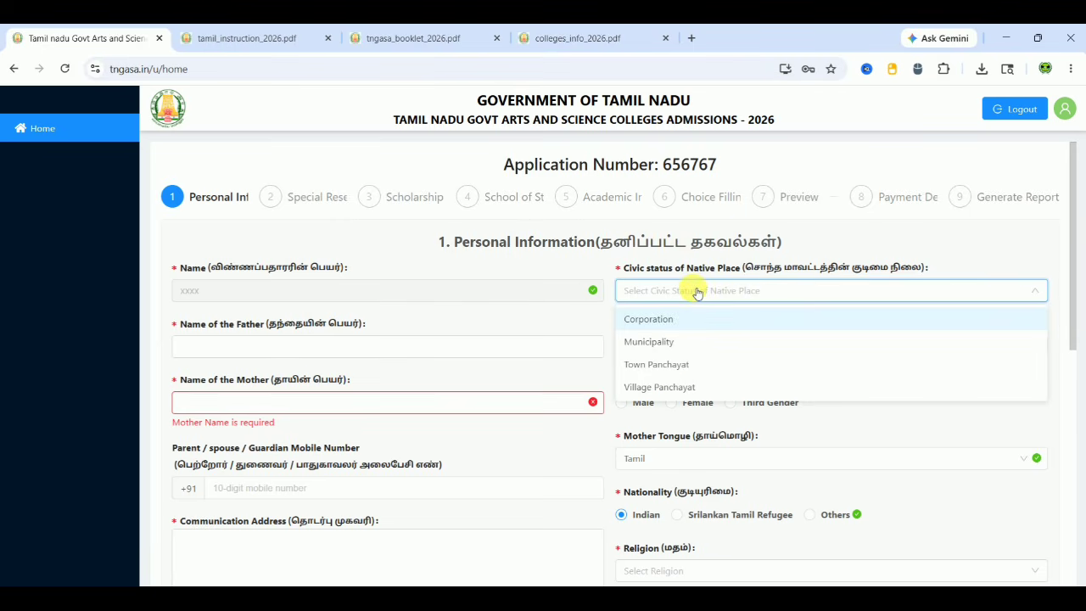
left_click(676, 388)
left_click(346, 354)
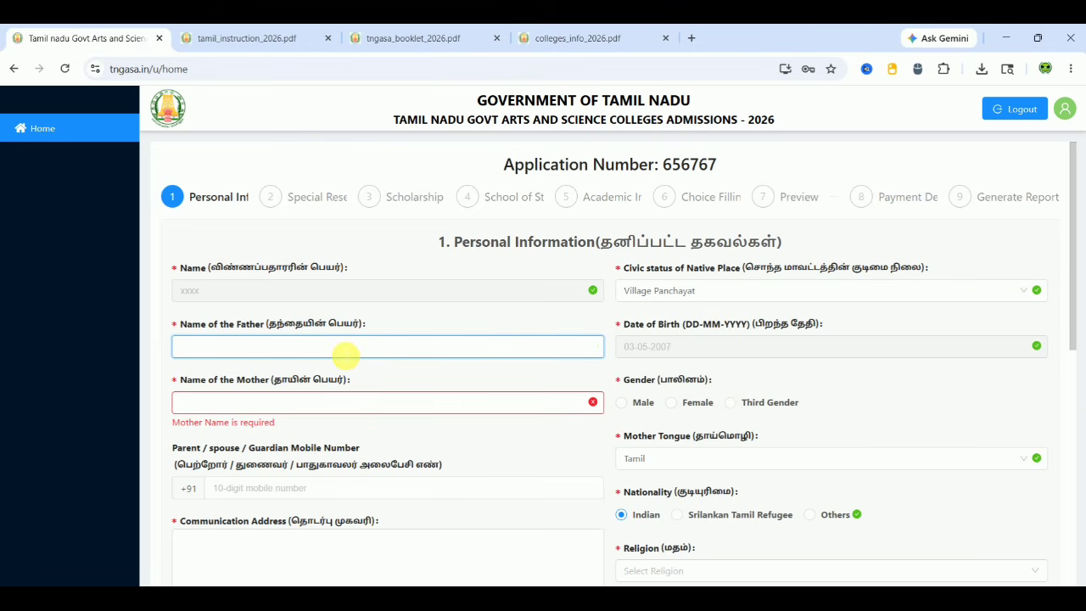
type("xxxxxx")
Enter the mother's name and mark the applicant's gender as Male
left_click(303, 402)
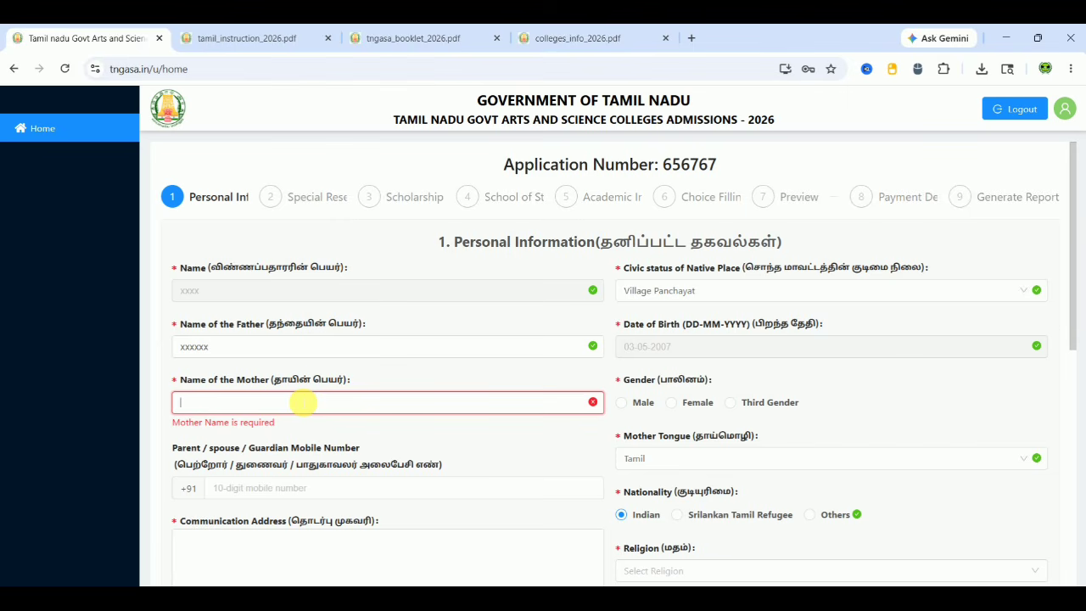
type("xxxxxxxx")
left_click(616, 406)
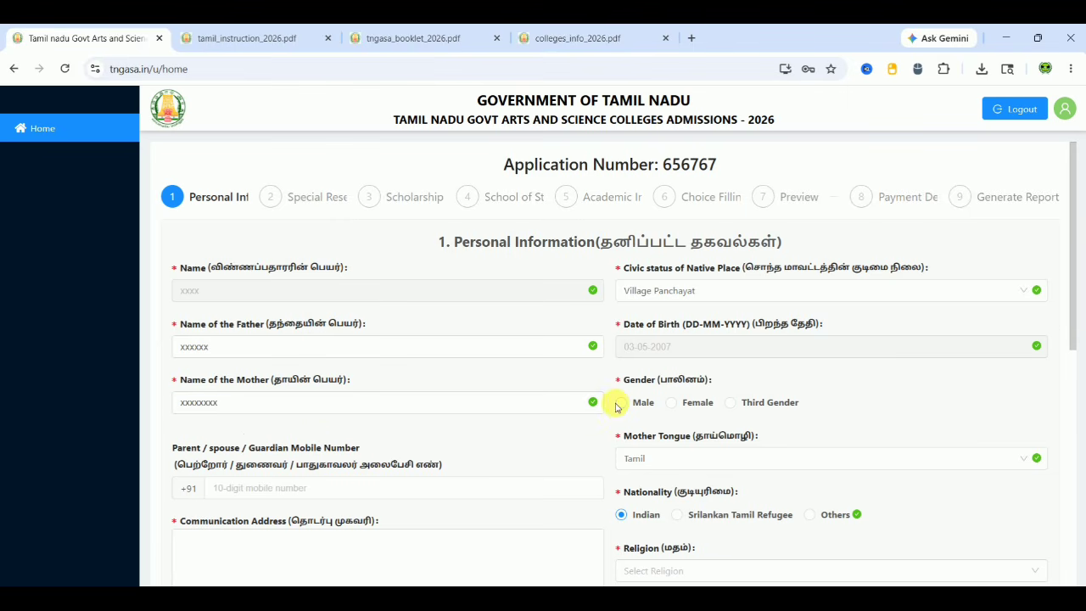
left_click(618, 404)
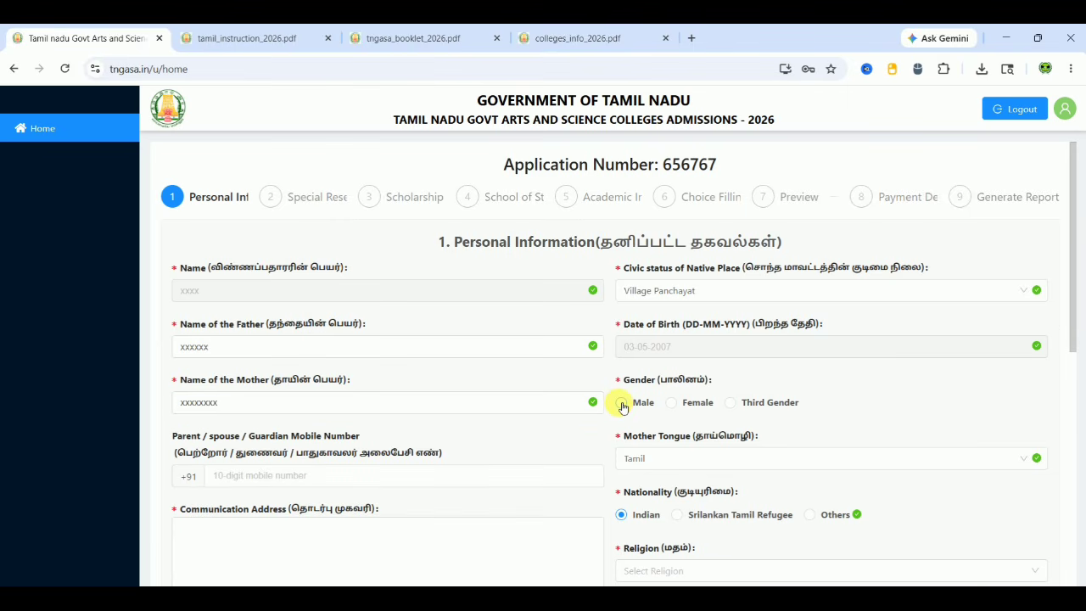
scroll(536, 376, "down", 2)
Enter the communication address and copy it to the permanent address
left_click(539, 376)
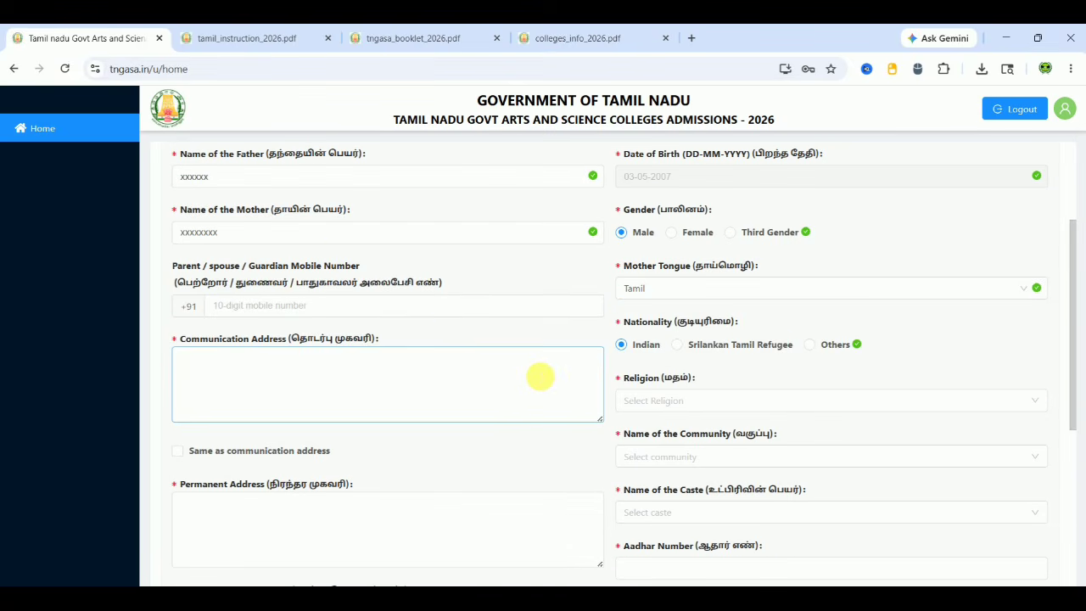
left_click(365, 306)
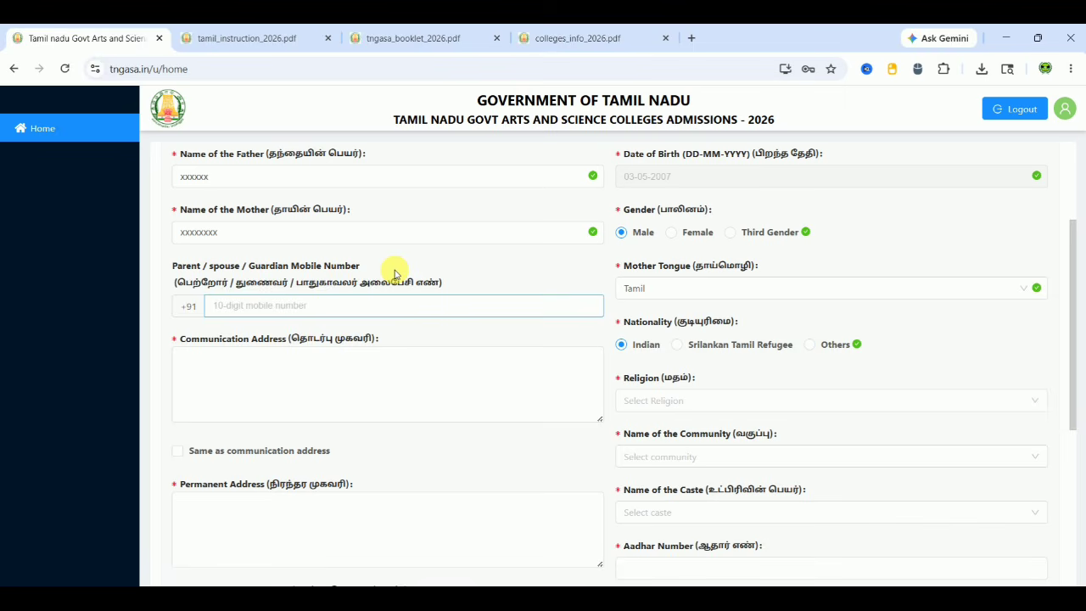
left_click(323, 372)
type("xxxxxxxxxx")
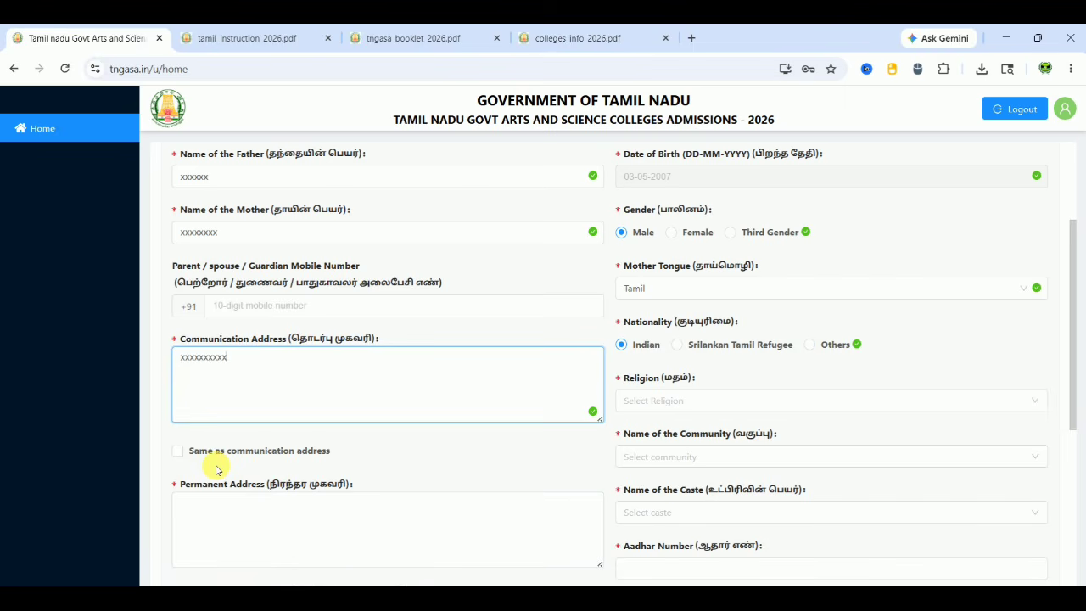
left_click(177, 452)
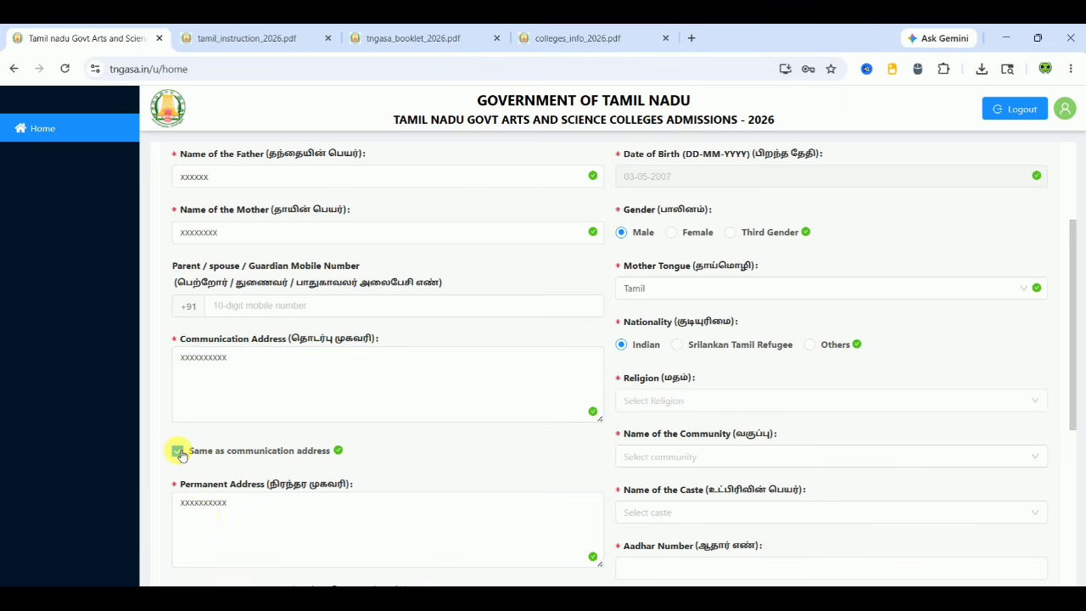
left_click(203, 514)
left_click(222, 400)
left_click(212, 513)
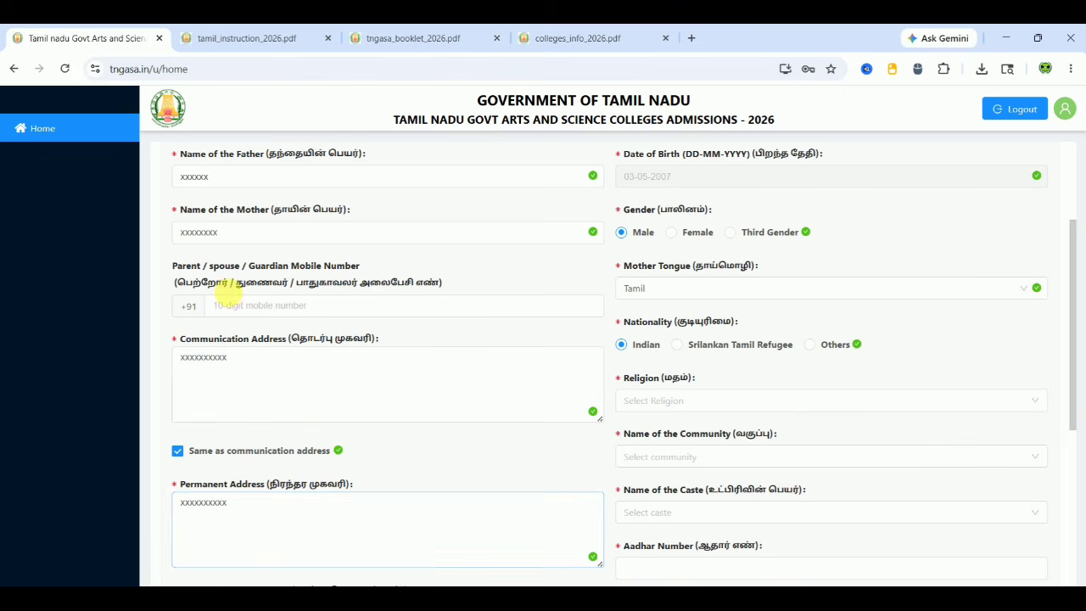
Set religion to Hindu, community to SC and caste to Adi Dravida
left_click(643, 403)
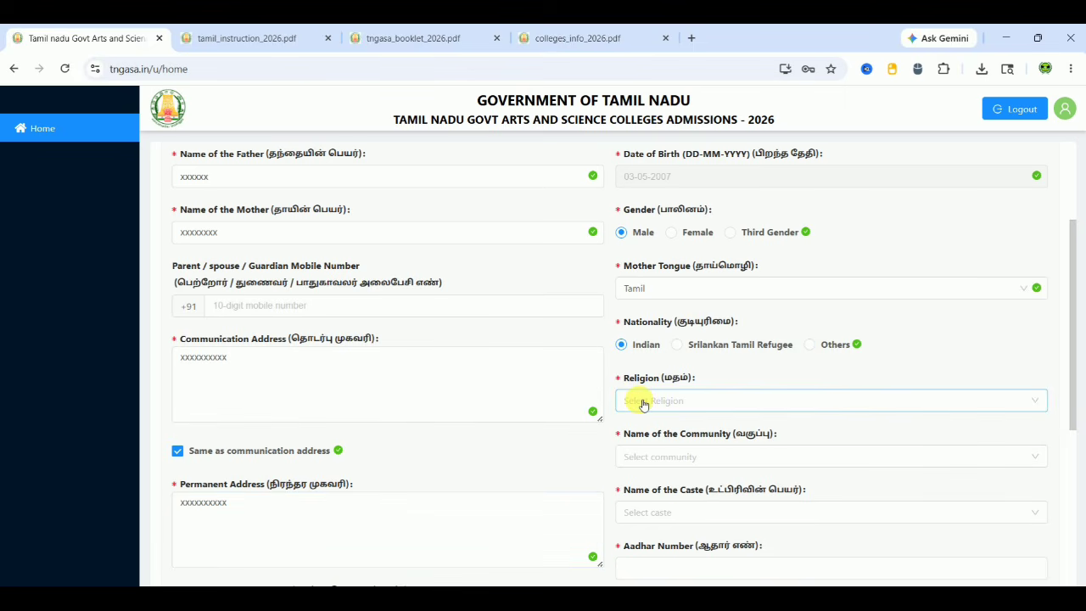
left_click(695, 408)
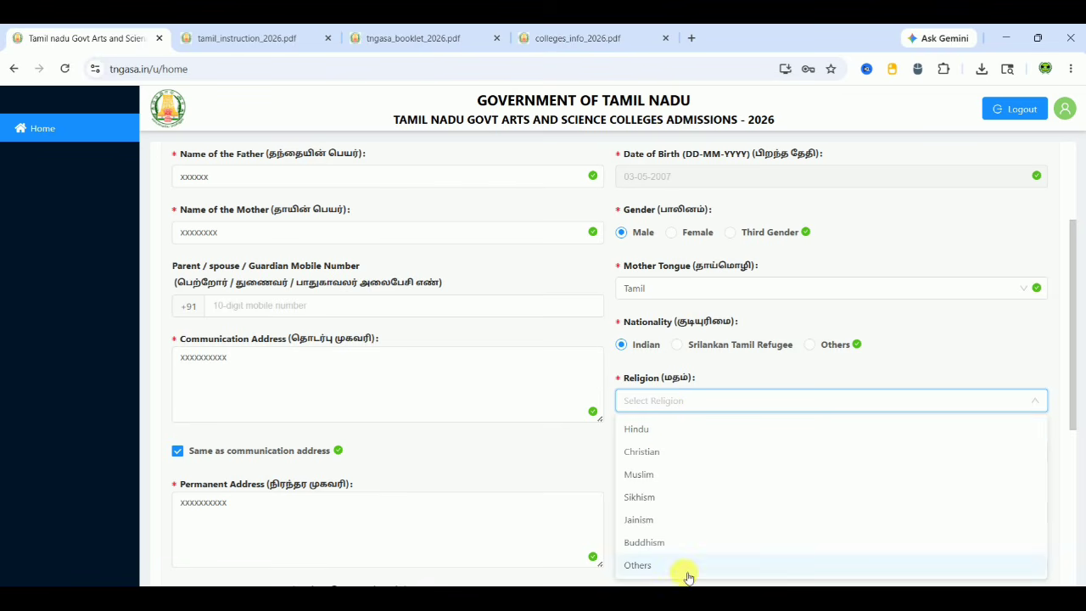
left_click(656, 433)
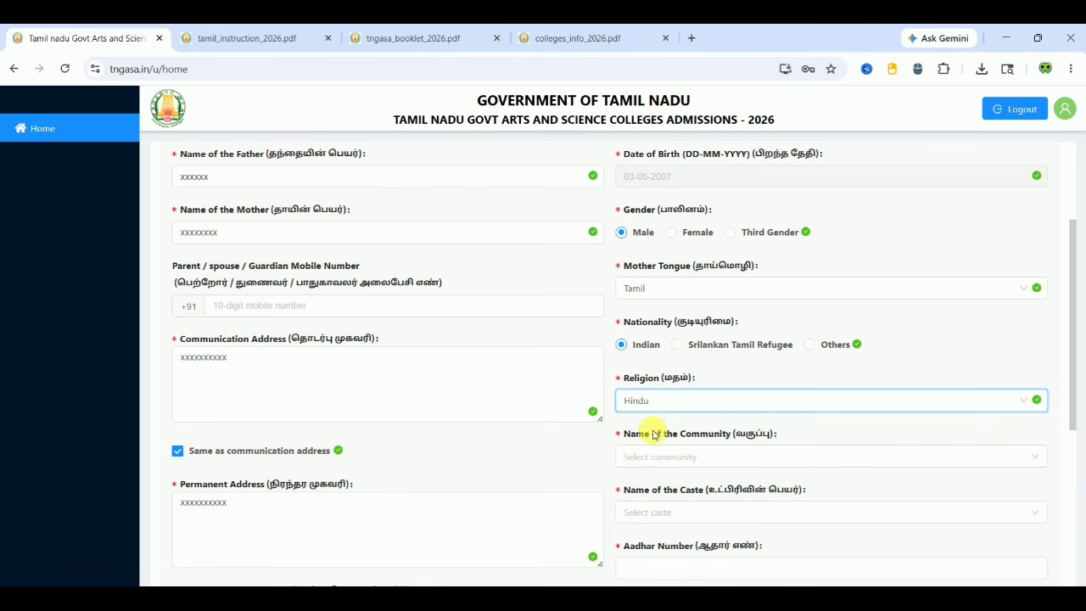
left_click(667, 462)
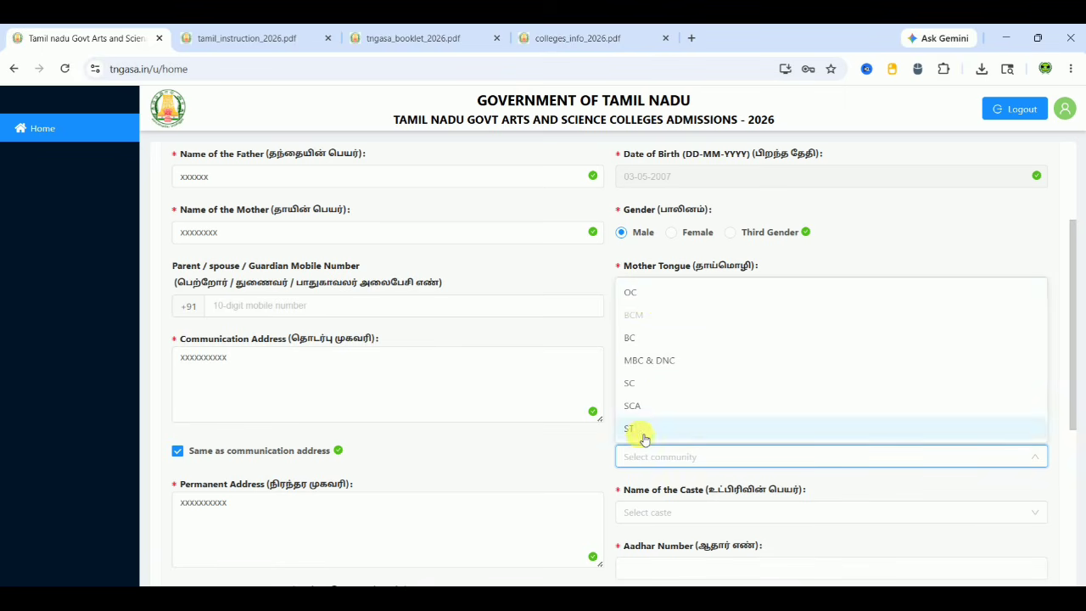
left_click(652, 385)
left_click(642, 512)
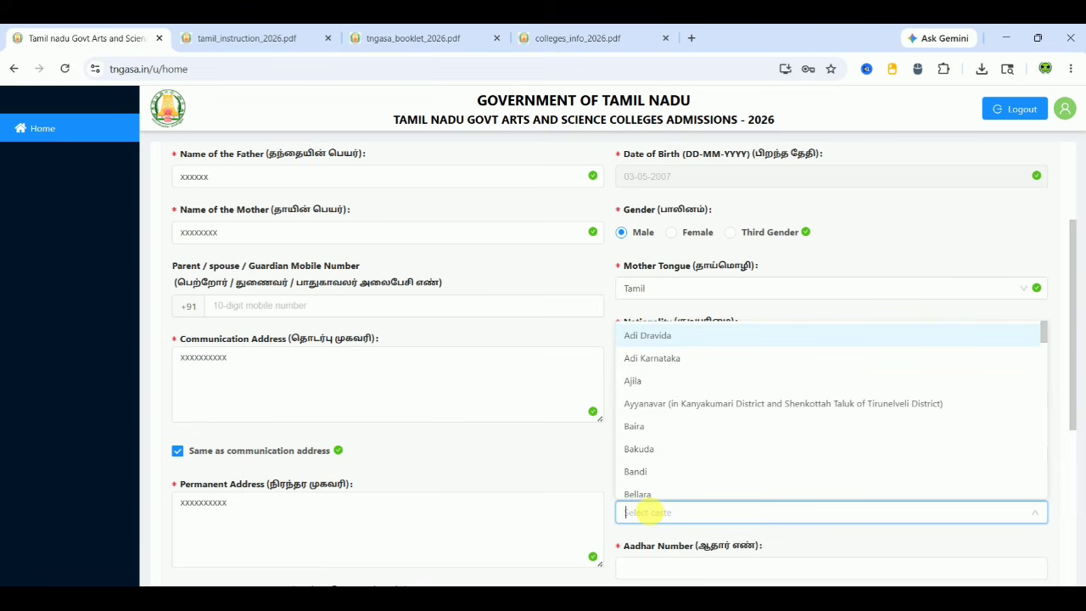
left_click(692, 332)
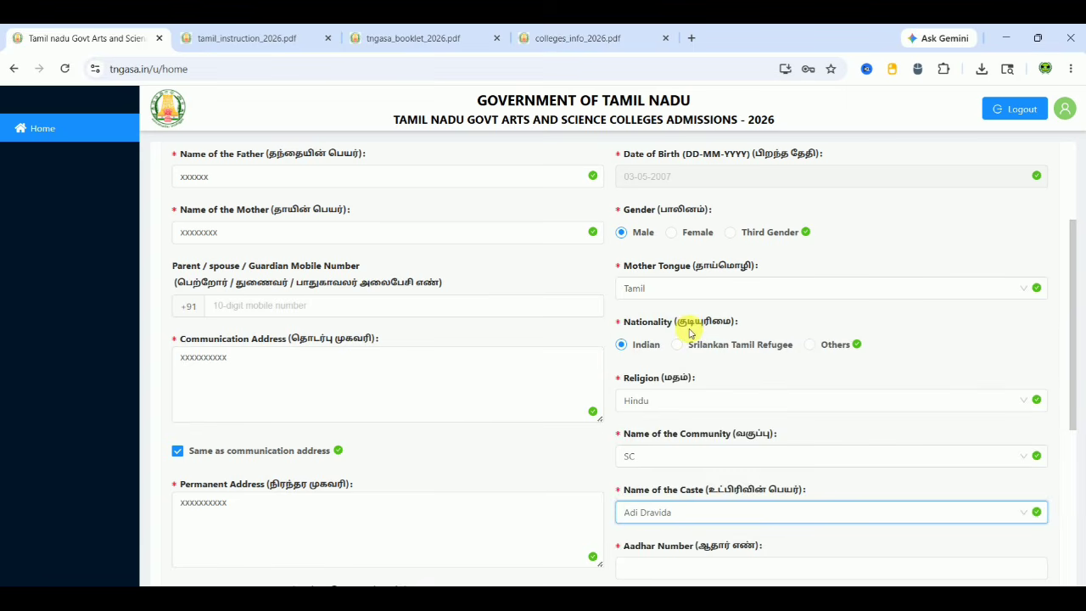
left_click(568, 452)
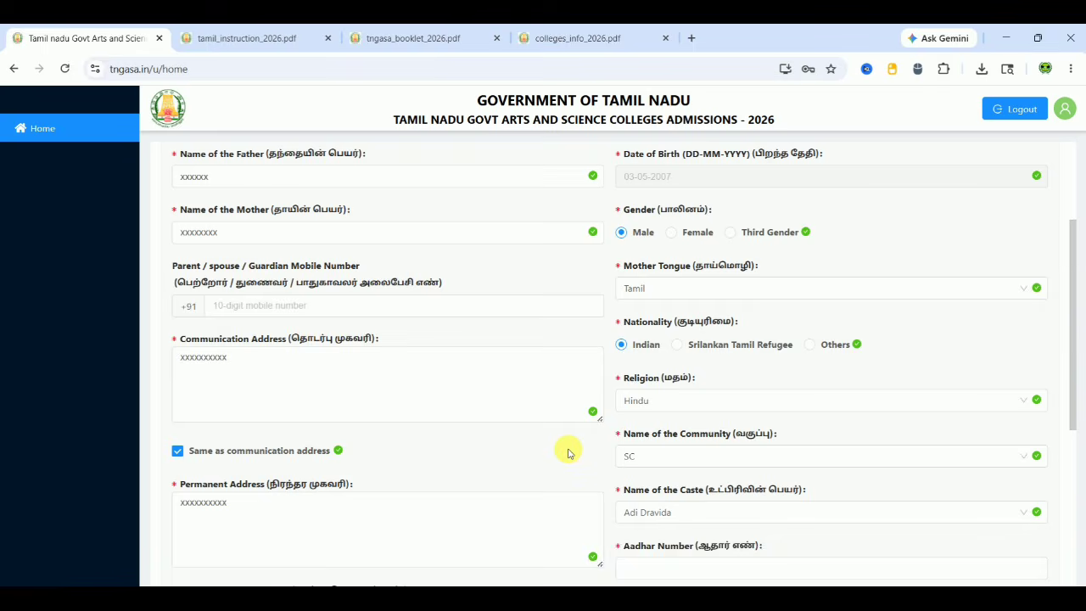
Enter the Aadhaar number and the alternate mobile number
scroll(567, 452, "down", 5)
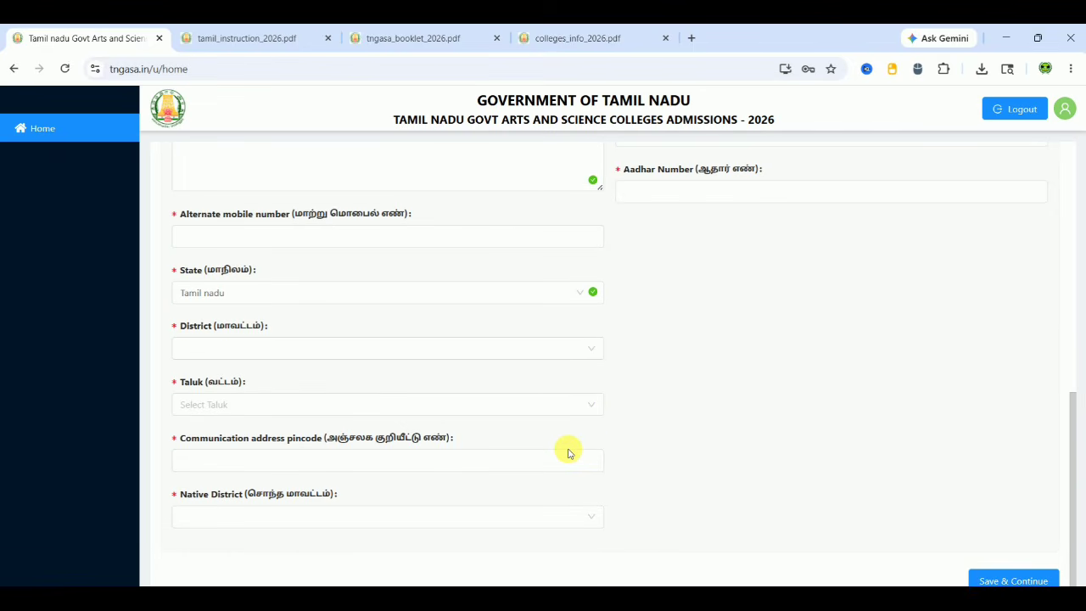
left_click(666, 199)
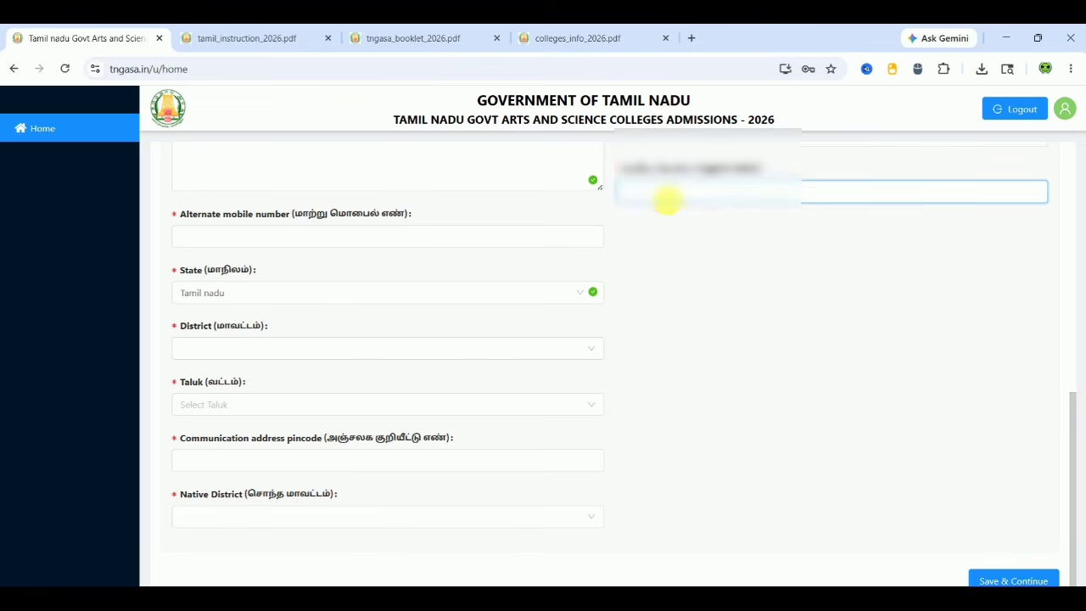
type("****")
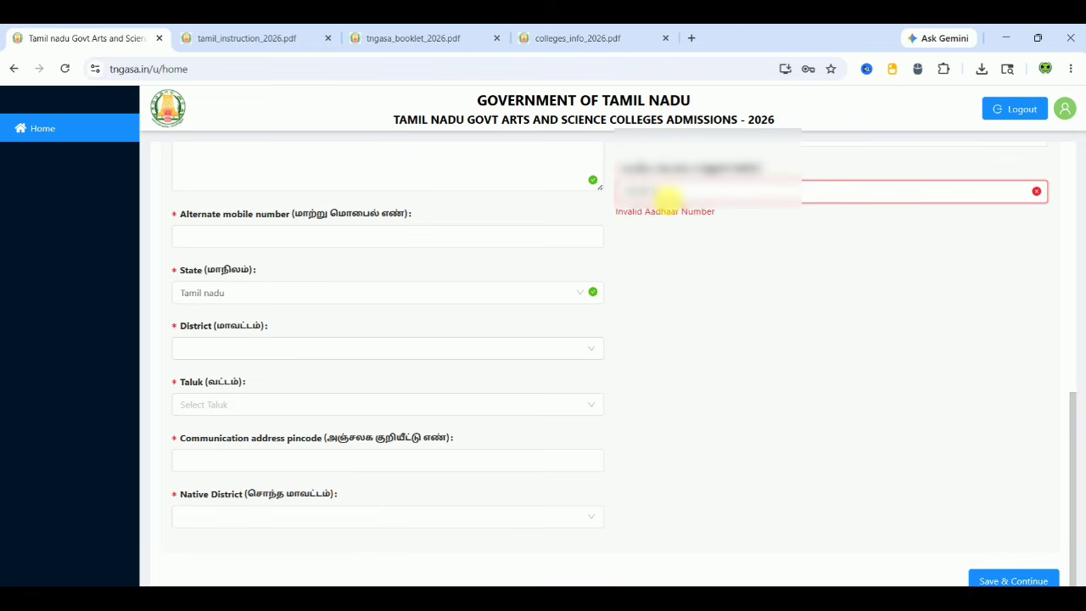
type("****")
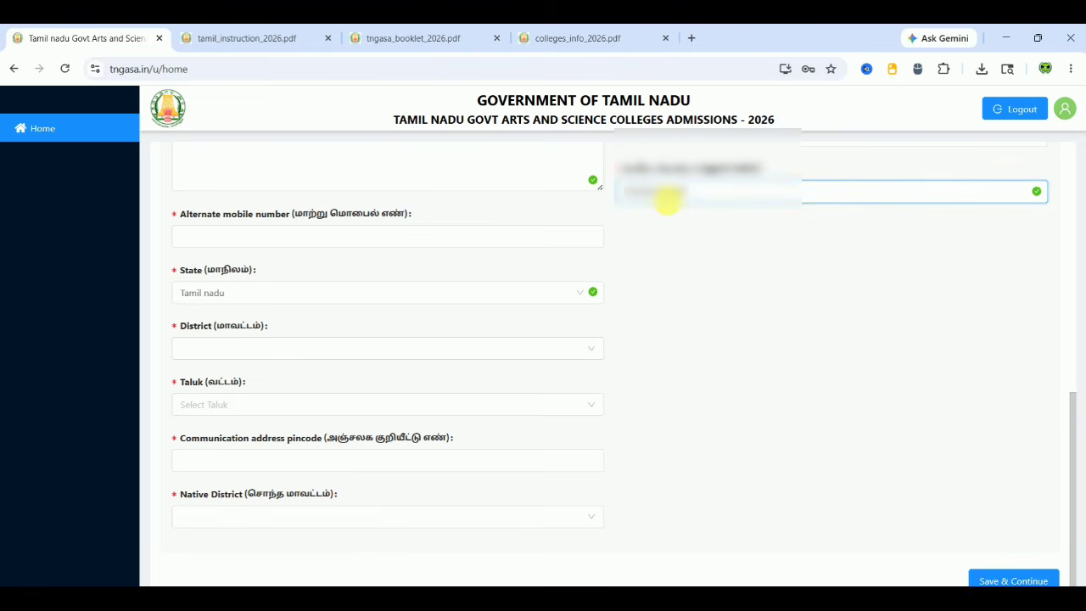
left_click(435, 241)
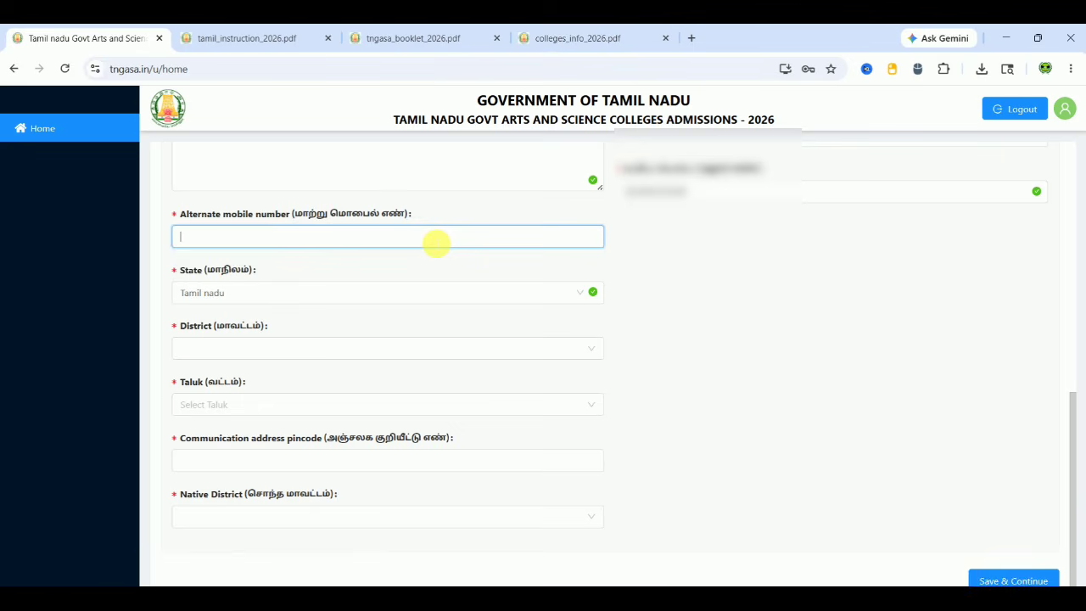
type("******")
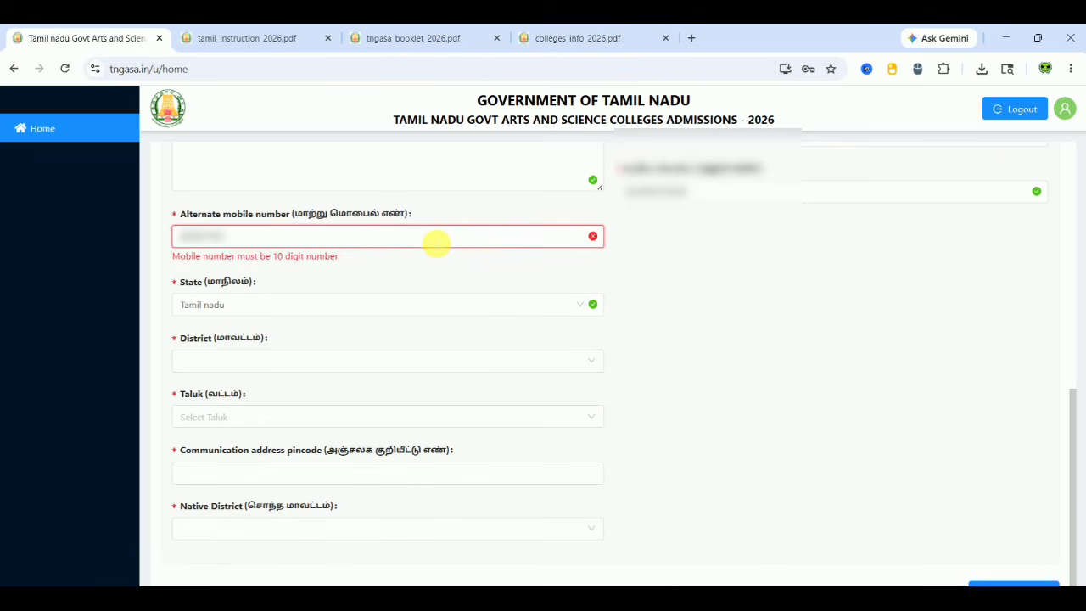
type("****")
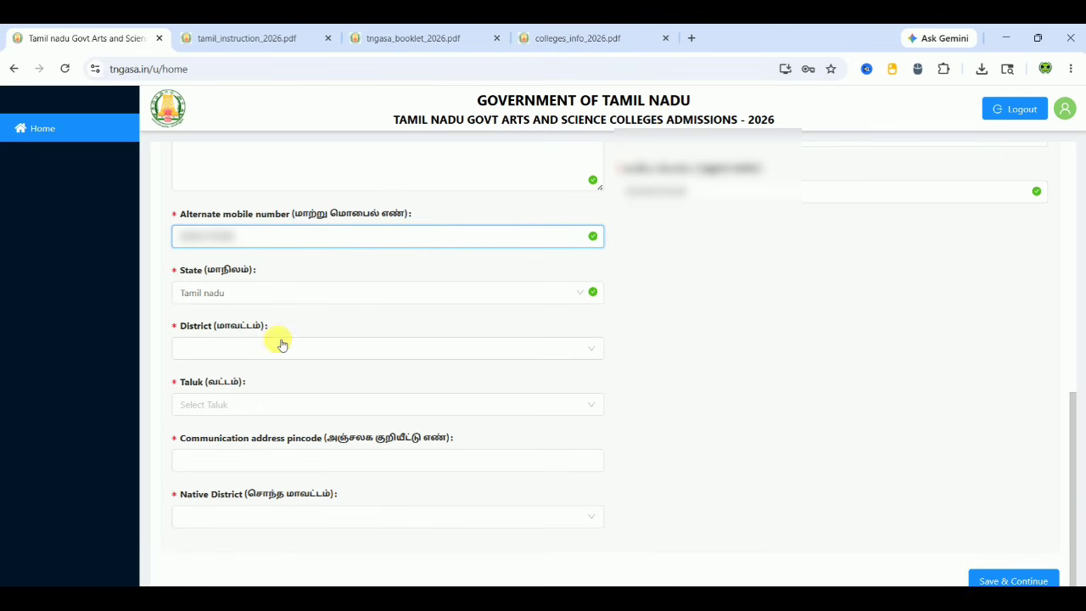
Set the address district to Tiruvannamalai and the taluk to Thandramet
left_click(290, 351)
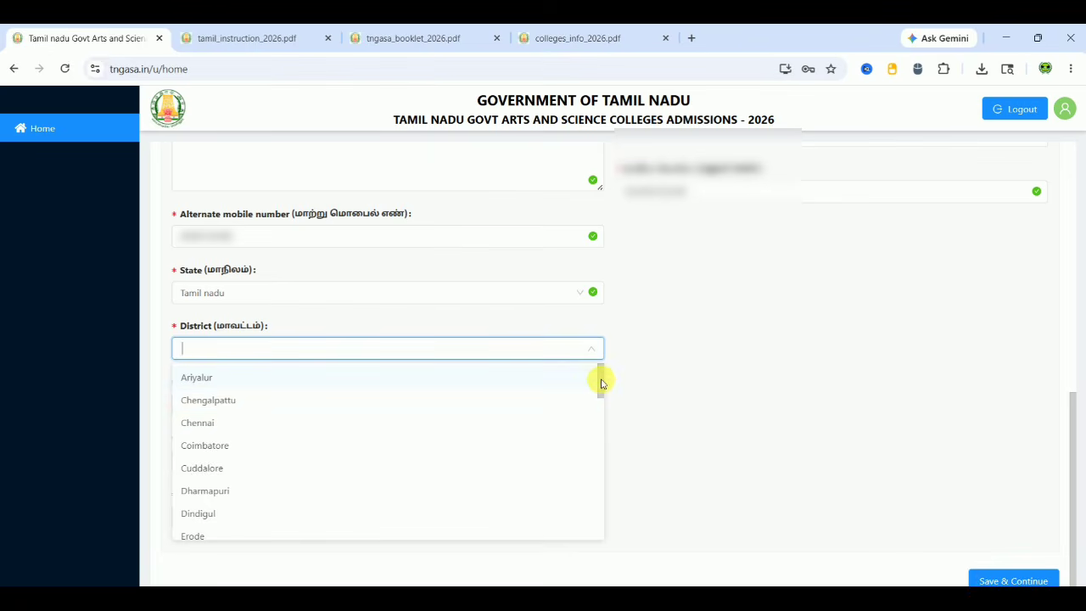
left_click_drag(601, 384, 601, 526)
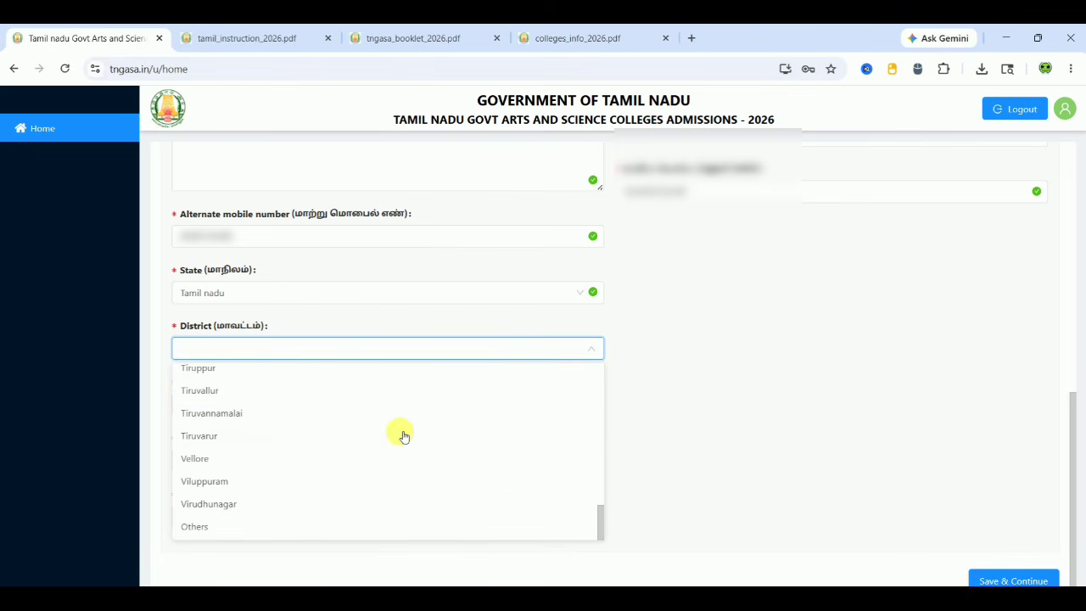
left_click(360, 414)
left_click(340, 410)
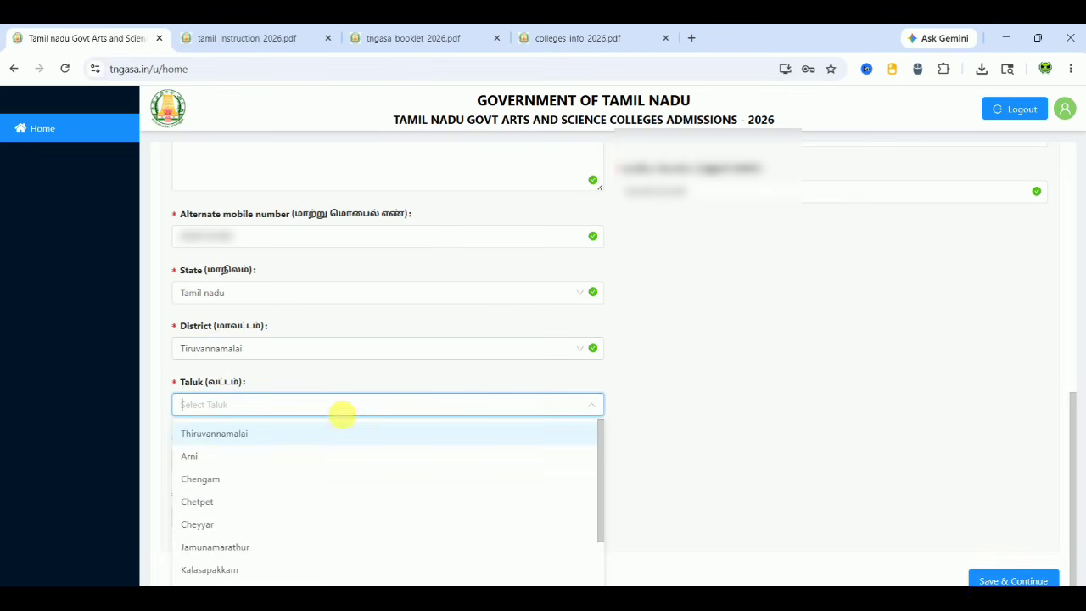
left_click(599, 567)
left_click(237, 560)
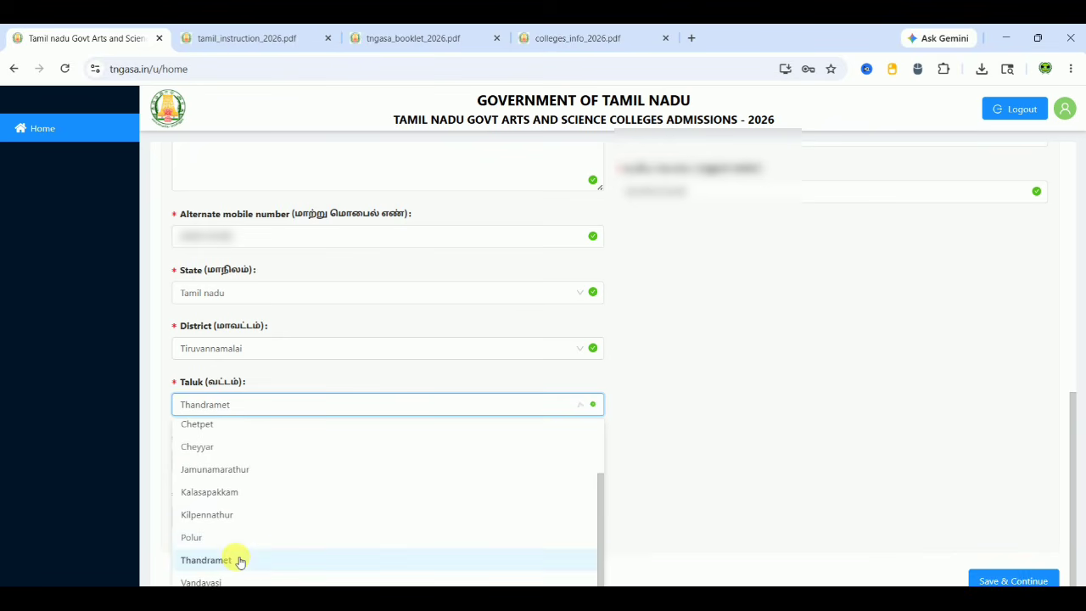
Enter the pincode, set native district to Tiruvannamalai, and save the personal details
left_click(249, 461)
type("6067")
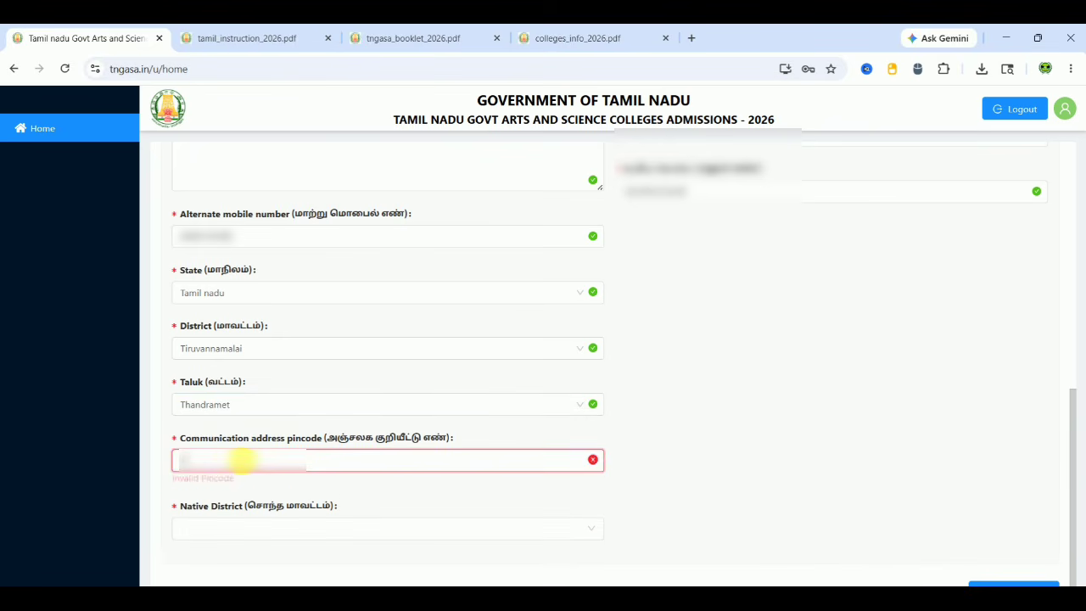
type("8")
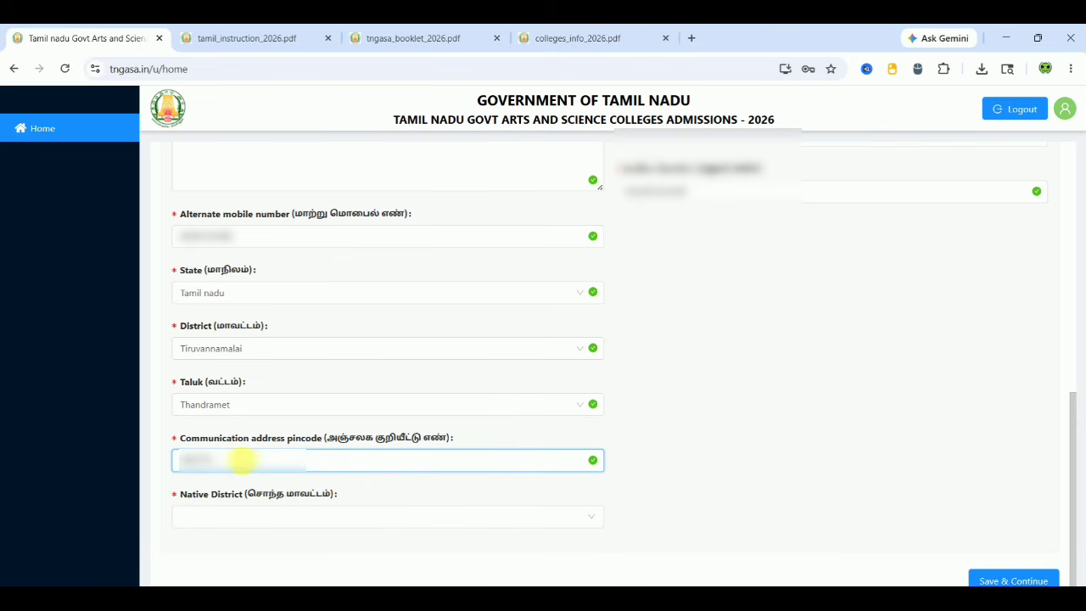
left_click(280, 519)
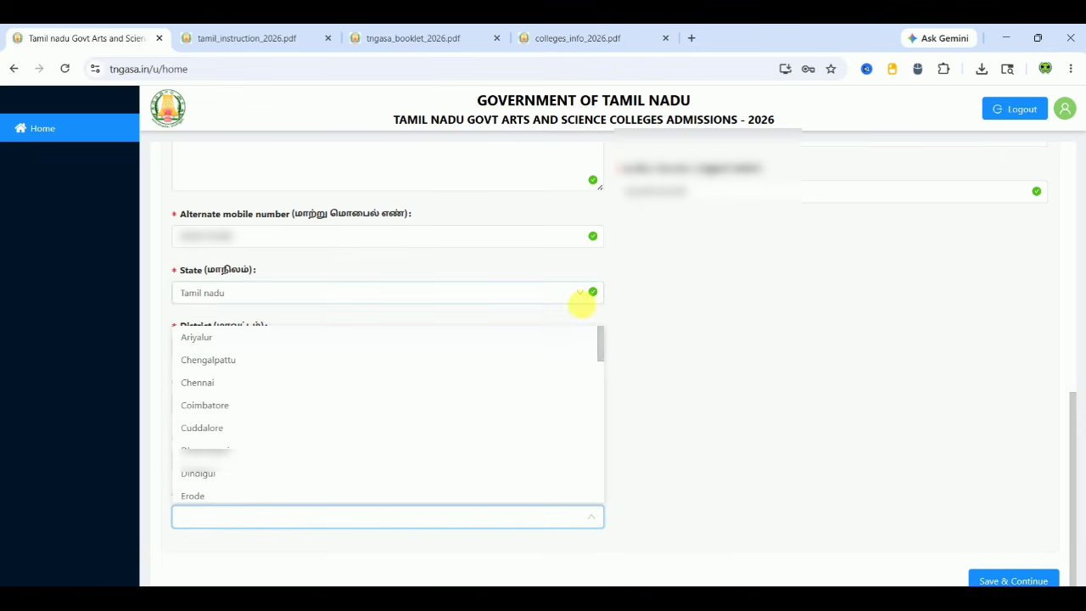
scroll(603, 451, "down", 10)
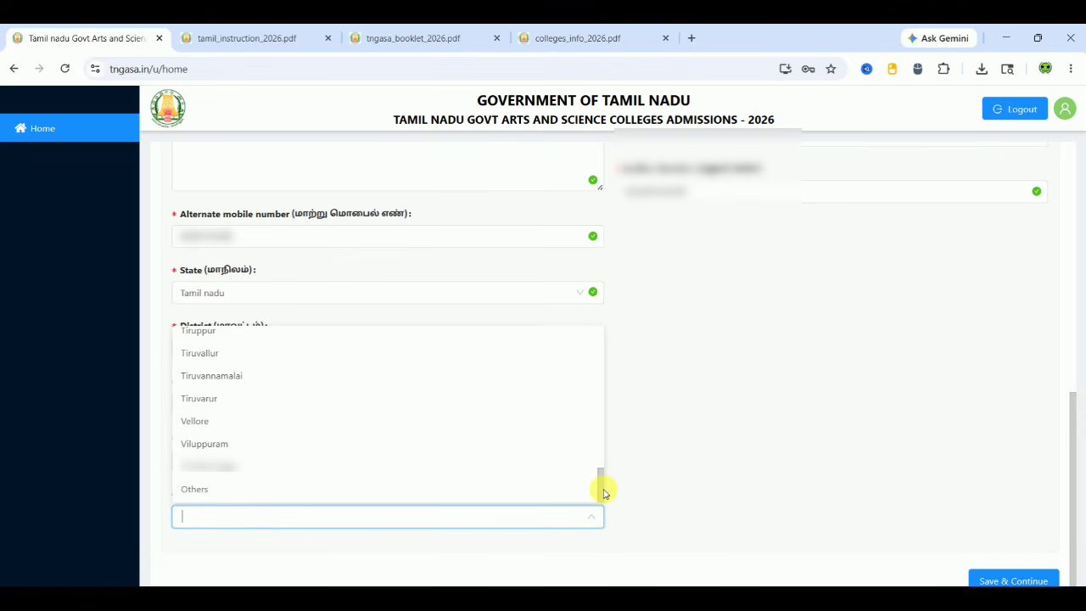
left_click(396, 376)
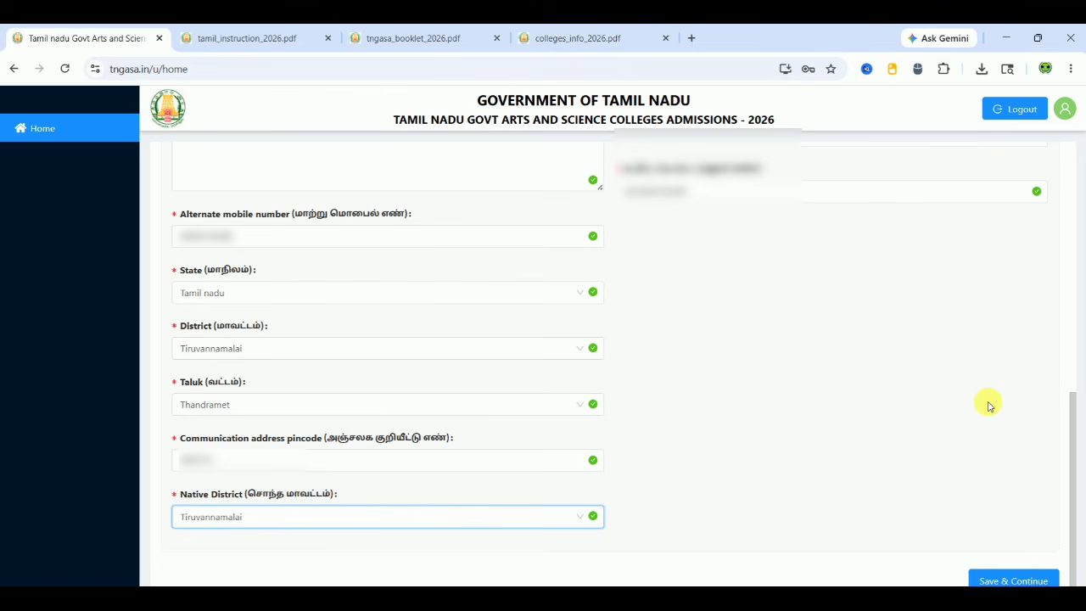
left_click(1003, 581)
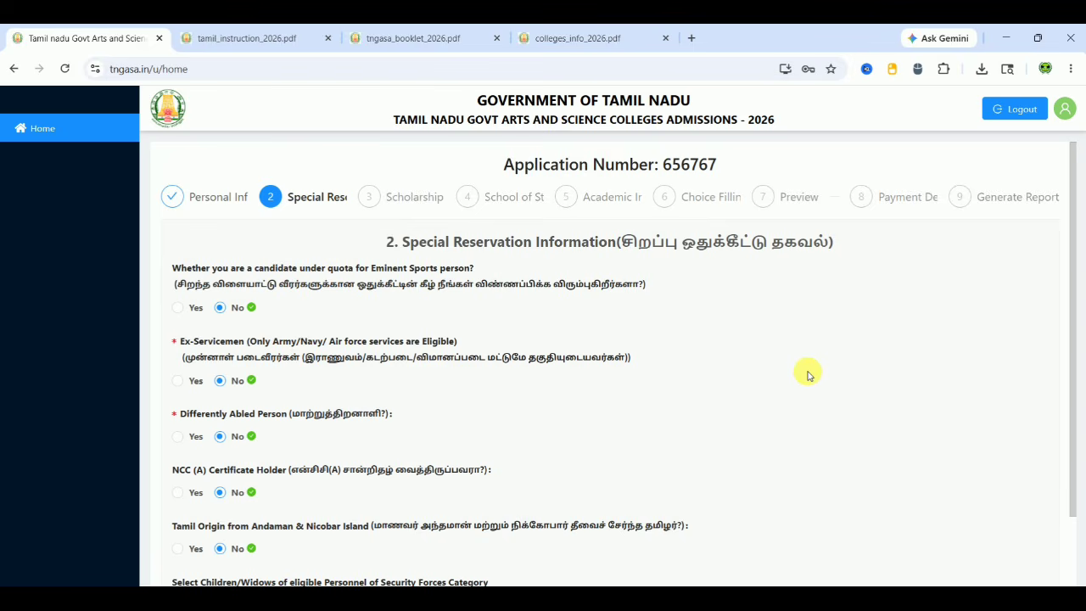
Leave Eminent Sports, Differently Abled and NCC (A) answered No after briefly trying Yes
scroll(807, 375, "down", 1)
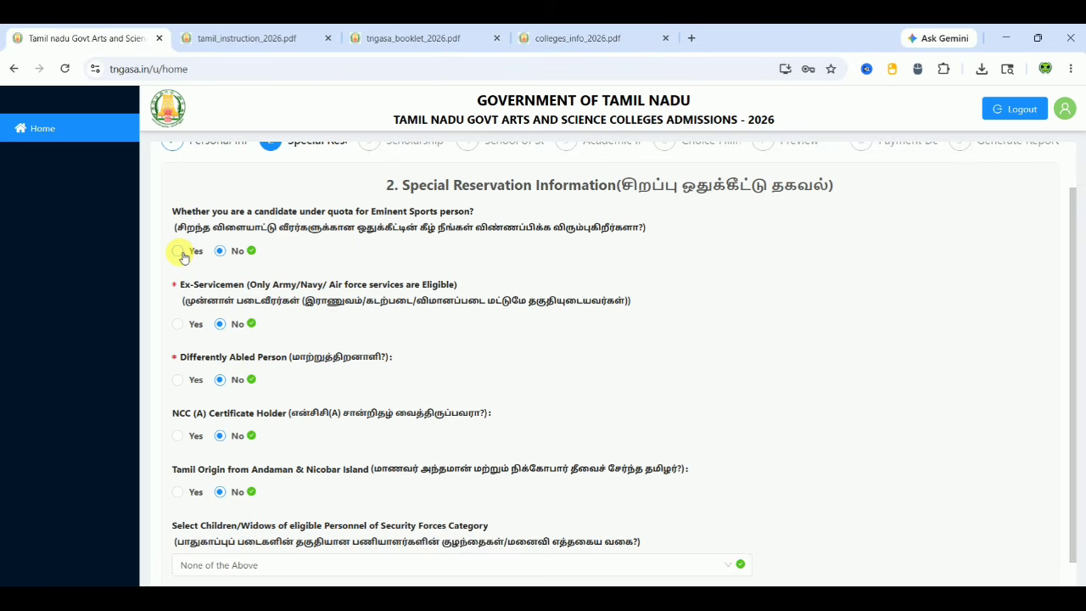
left_click(178, 251)
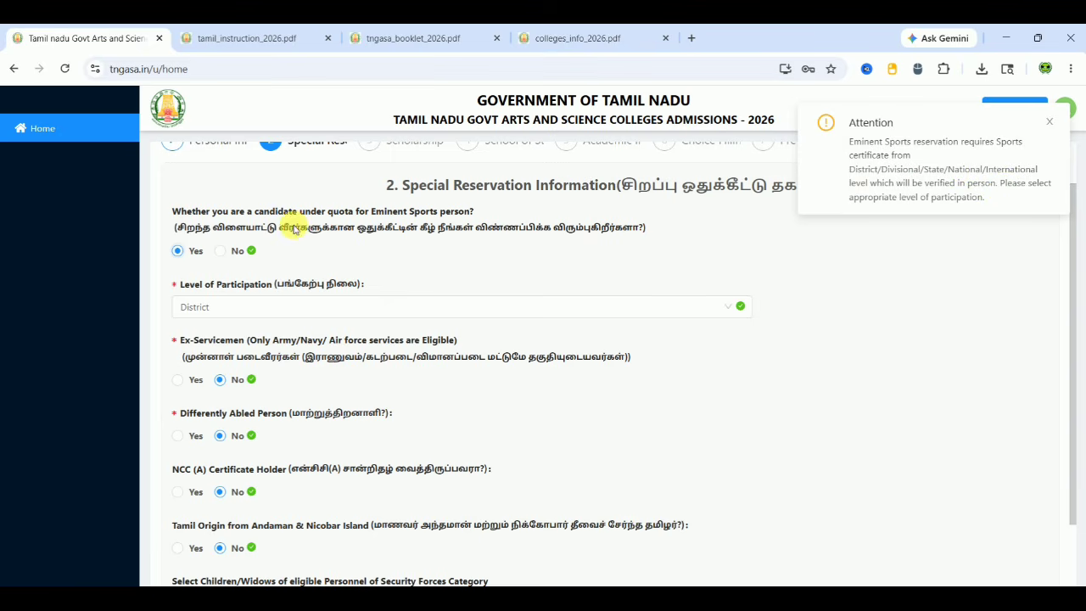
left_click(219, 252)
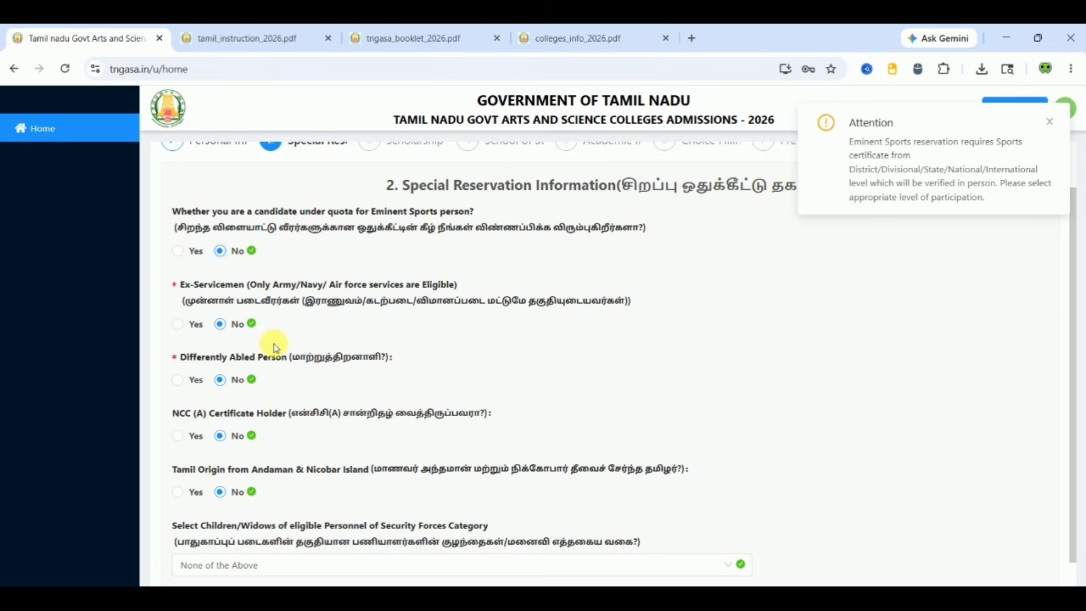
left_click(177, 379)
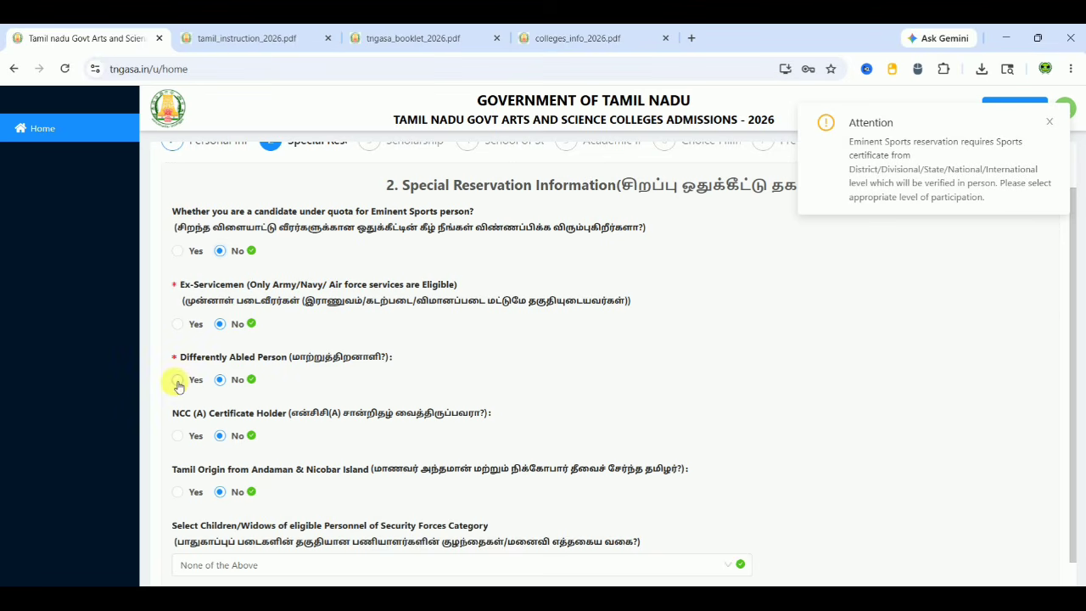
left_click(230, 385)
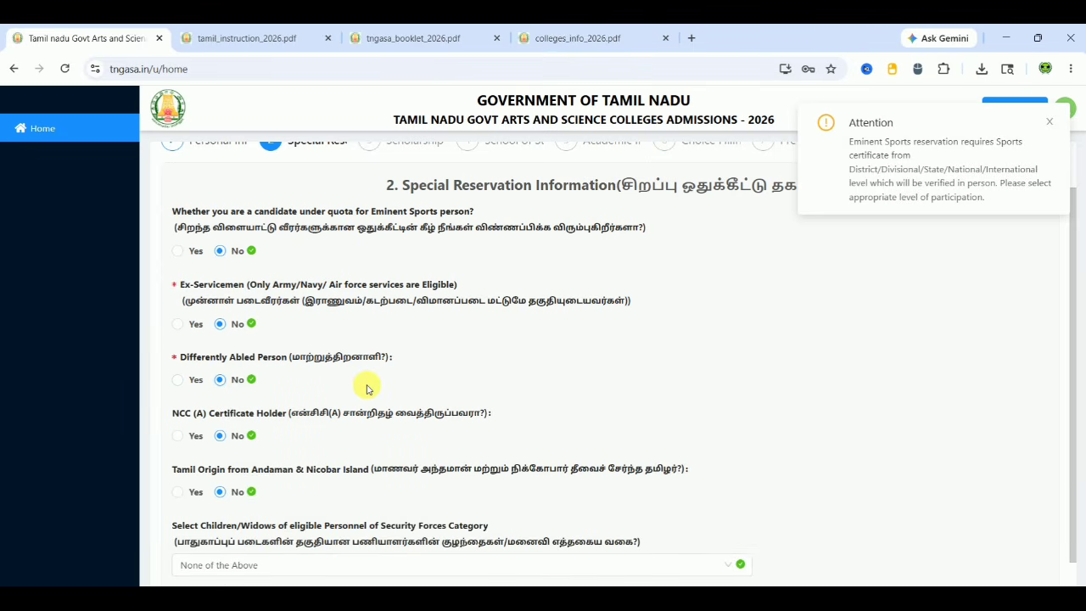
scroll(367, 389, "down", 1)
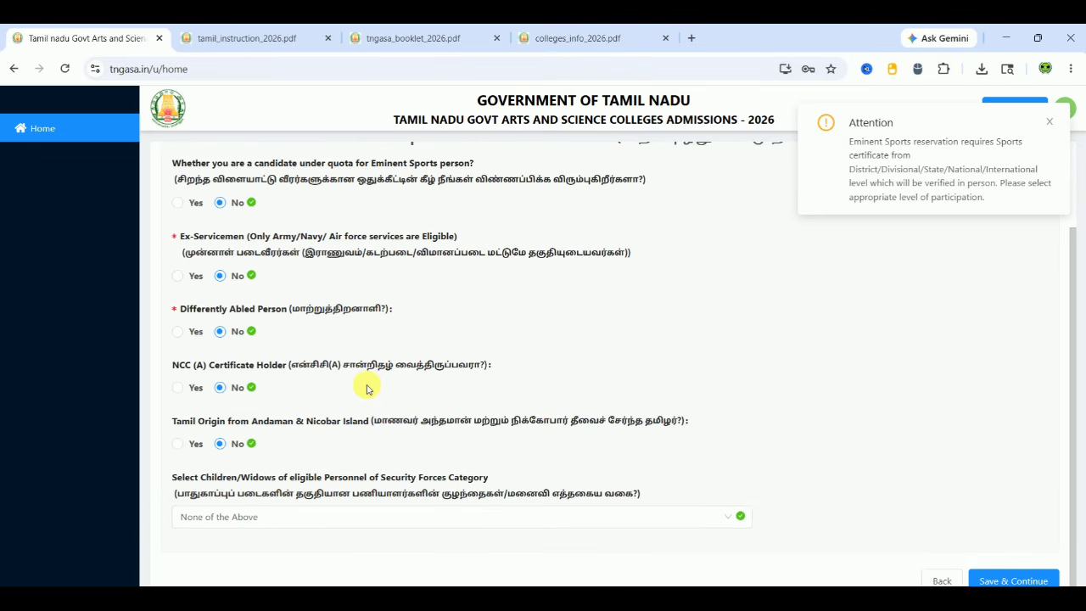
left_click(177, 386)
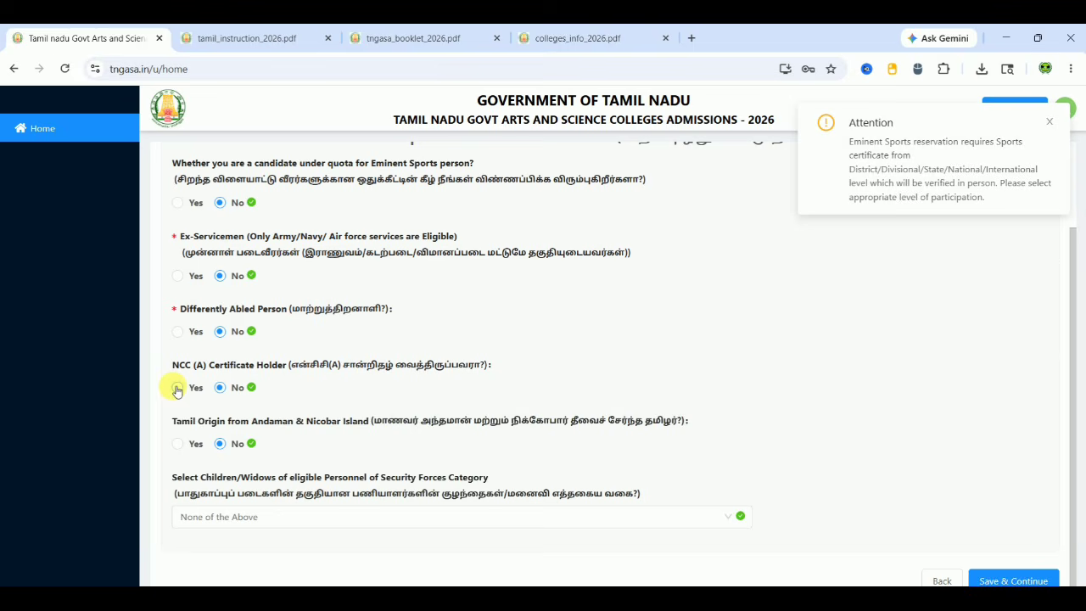
left_click(222, 387)
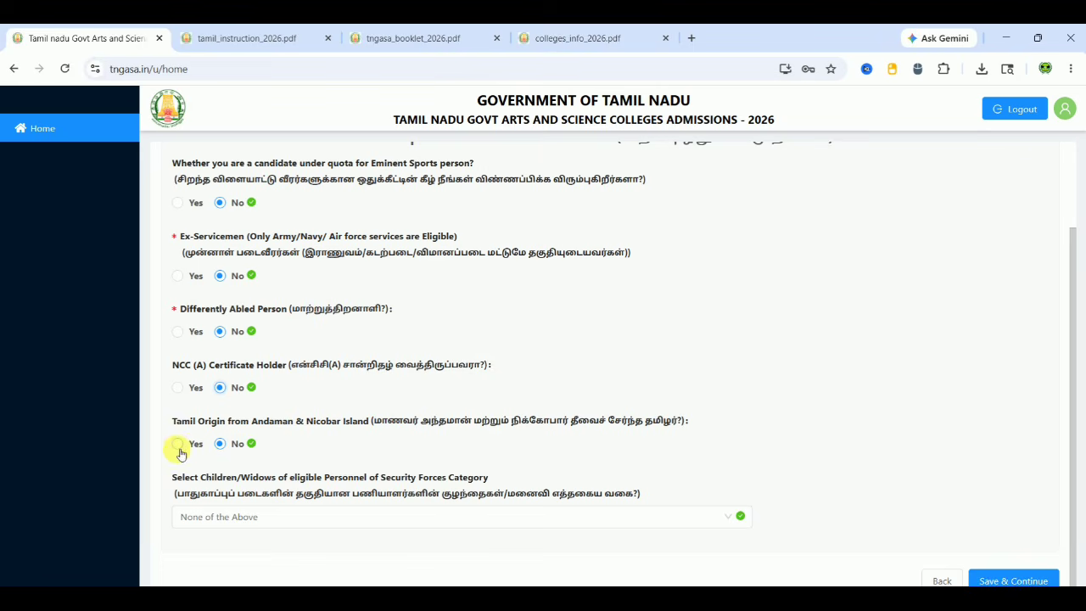
Keep the Security Forces category at None of the Above and save the reservation details
left_click(264, 531)
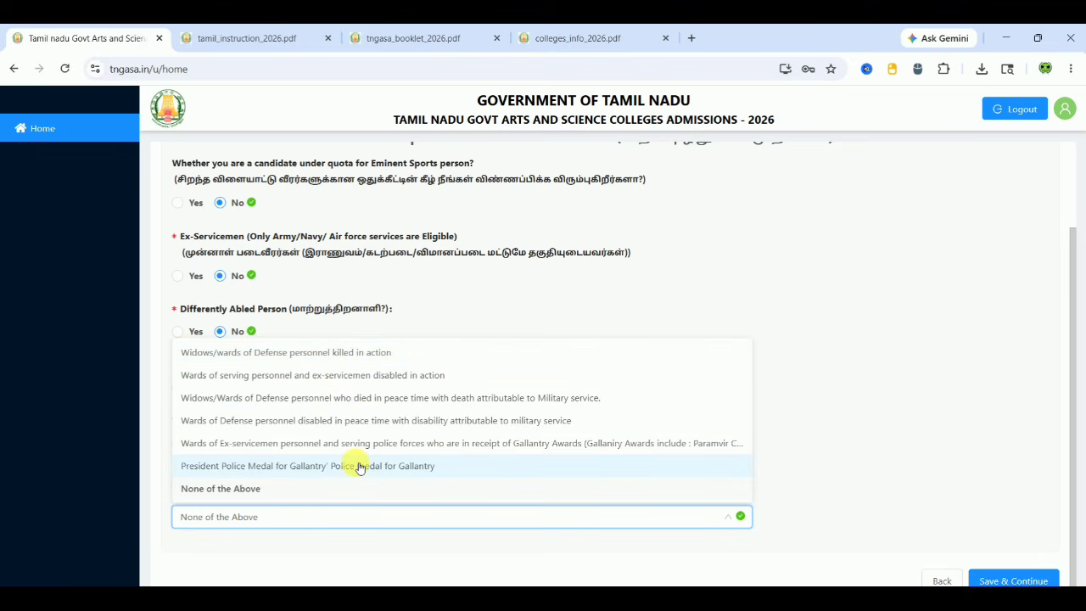
left_click(316, 489)
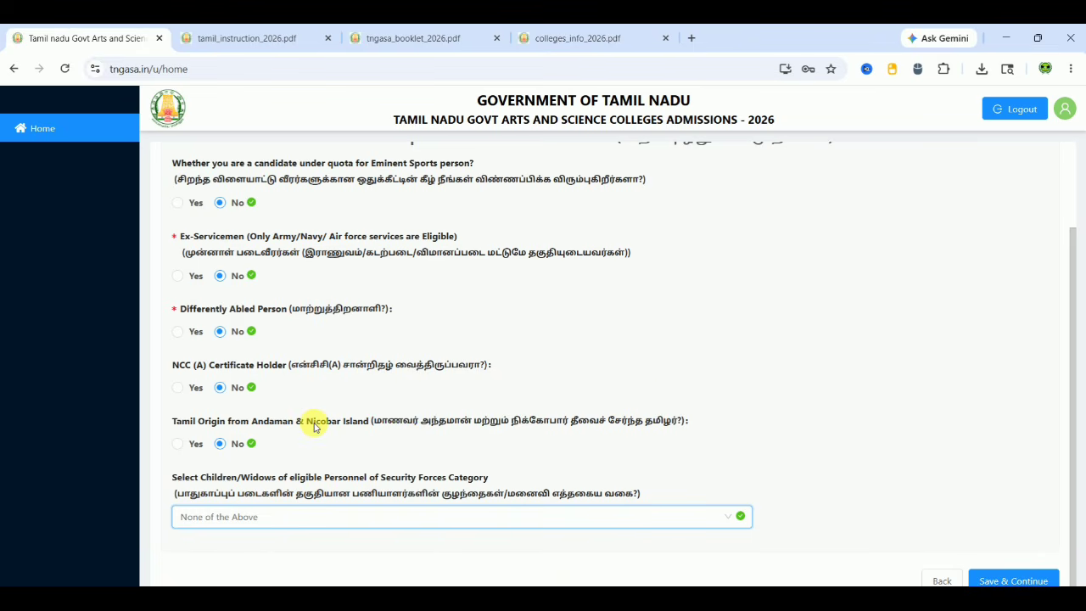
left_click(643, 406)
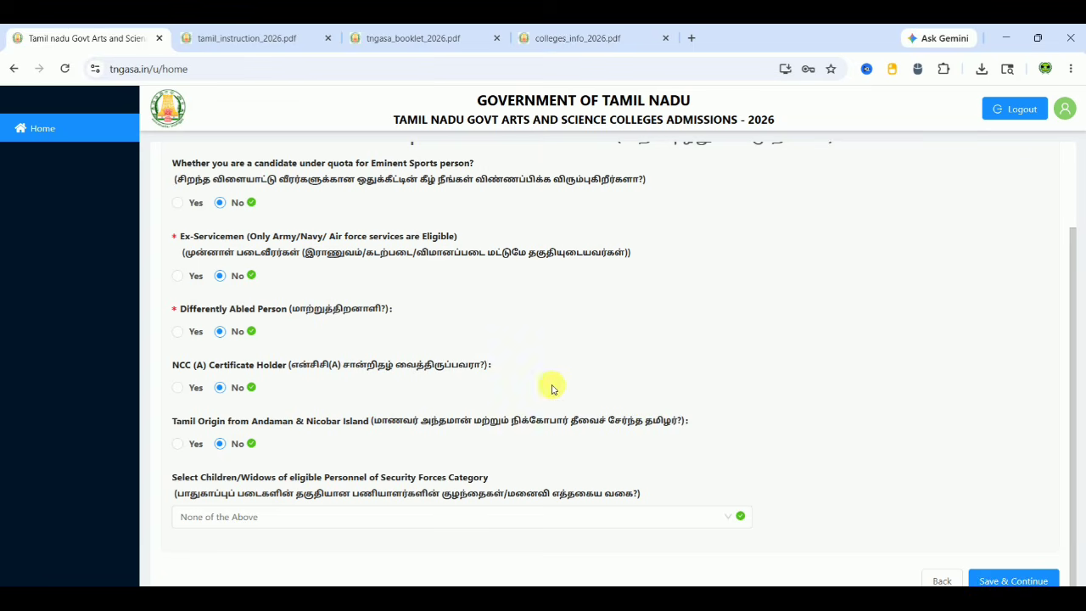
left_click(1038, 578)
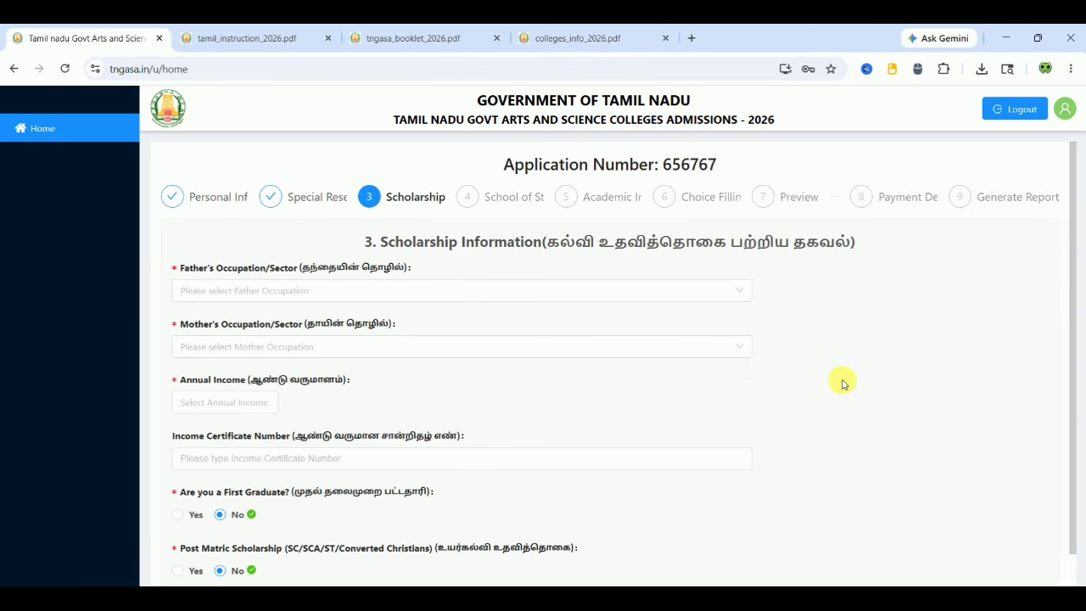
Set father's occupation to Self Employed and mother's occupation to Un Employed
scroll(843, 382, "down", 1)
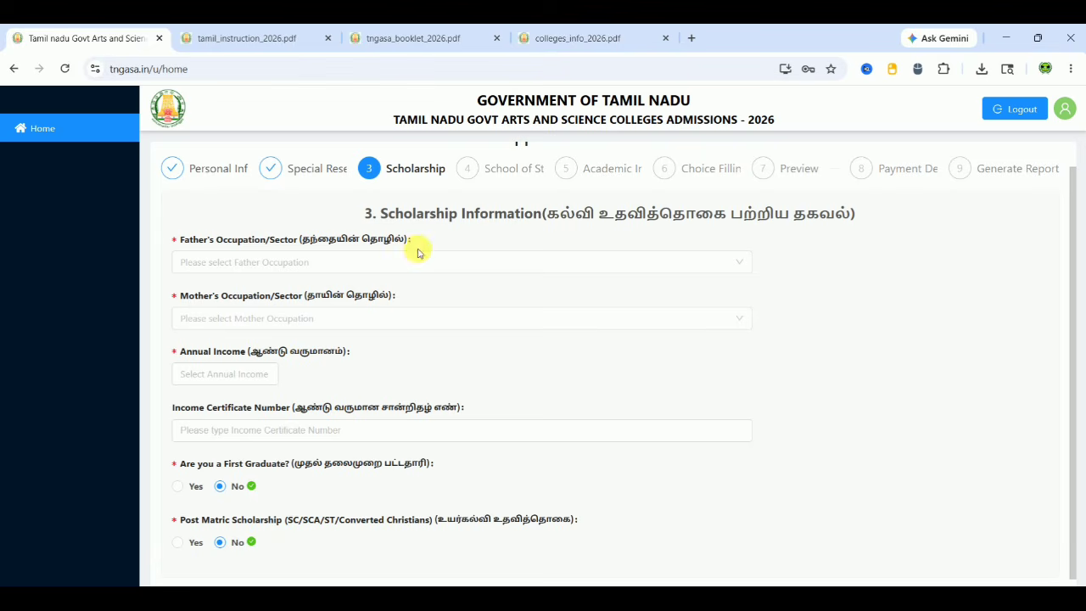
left_click(388, 267)
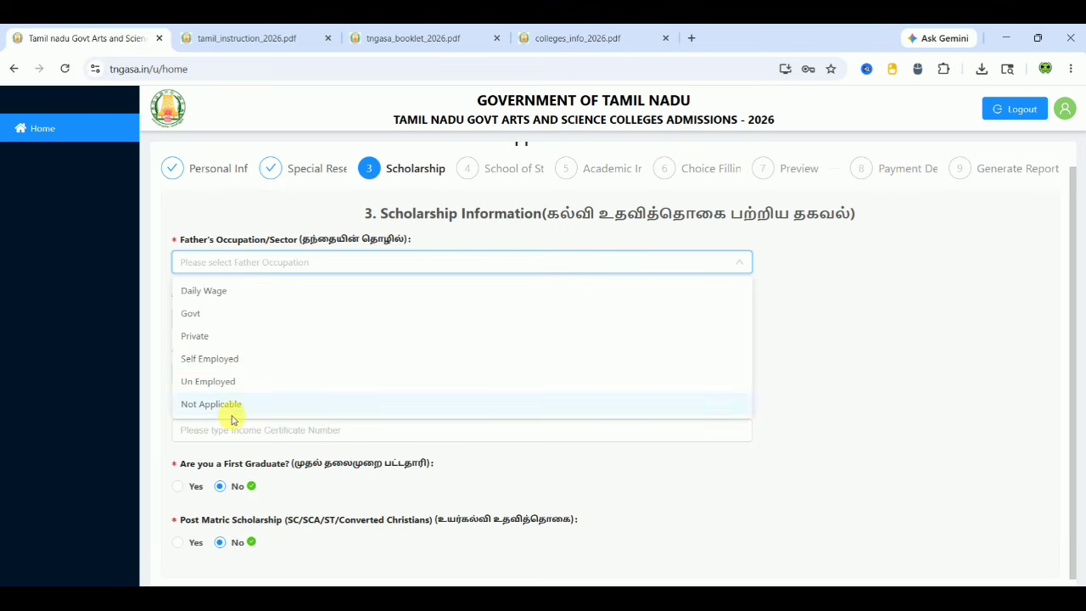
left_click(244, 360)
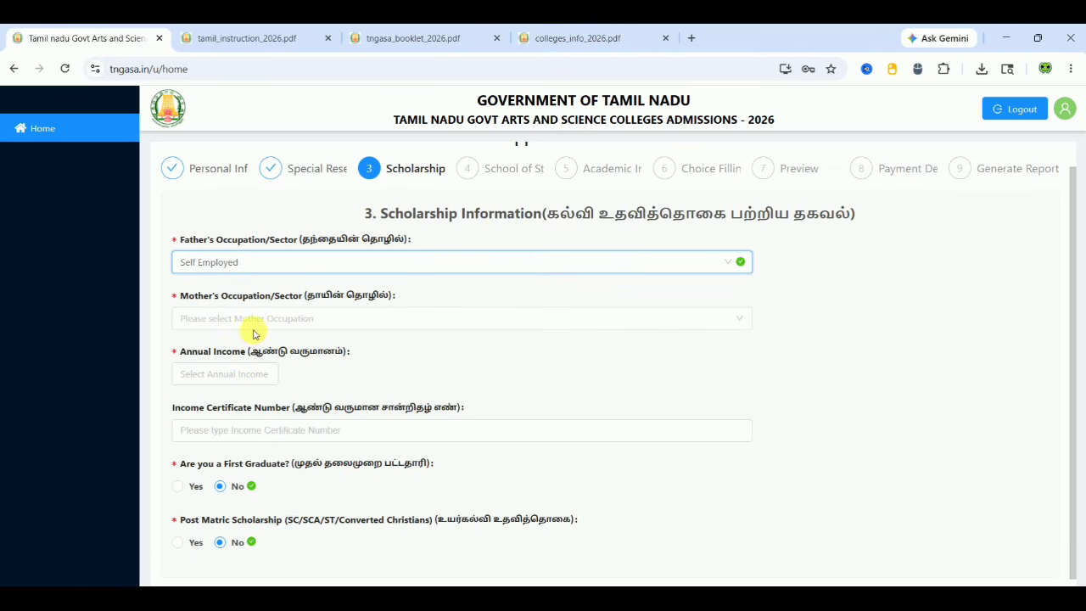
left_click(260, 330)
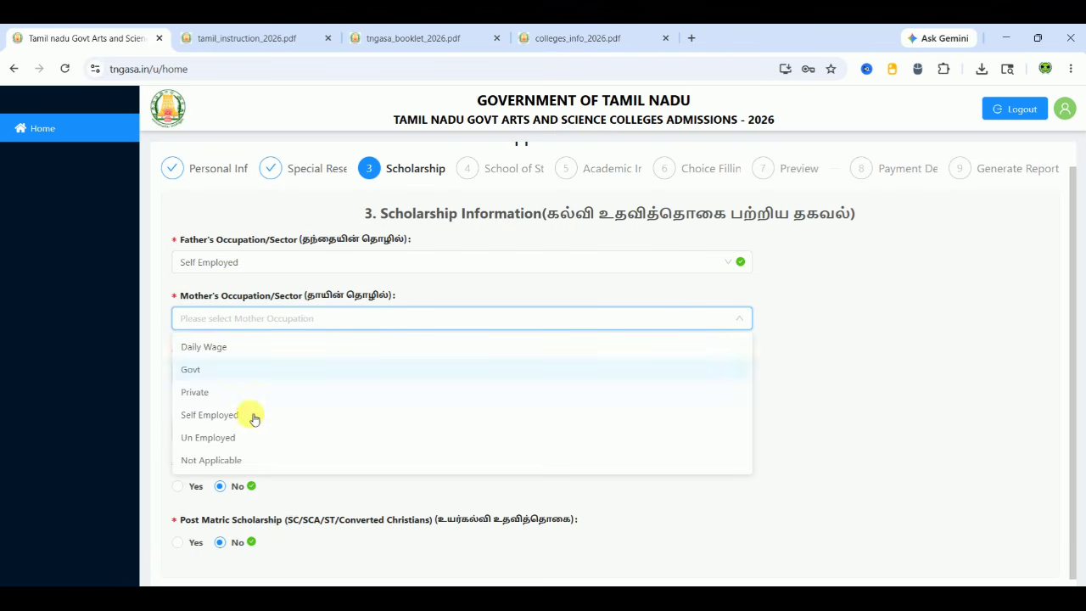
left_click(263, 439)
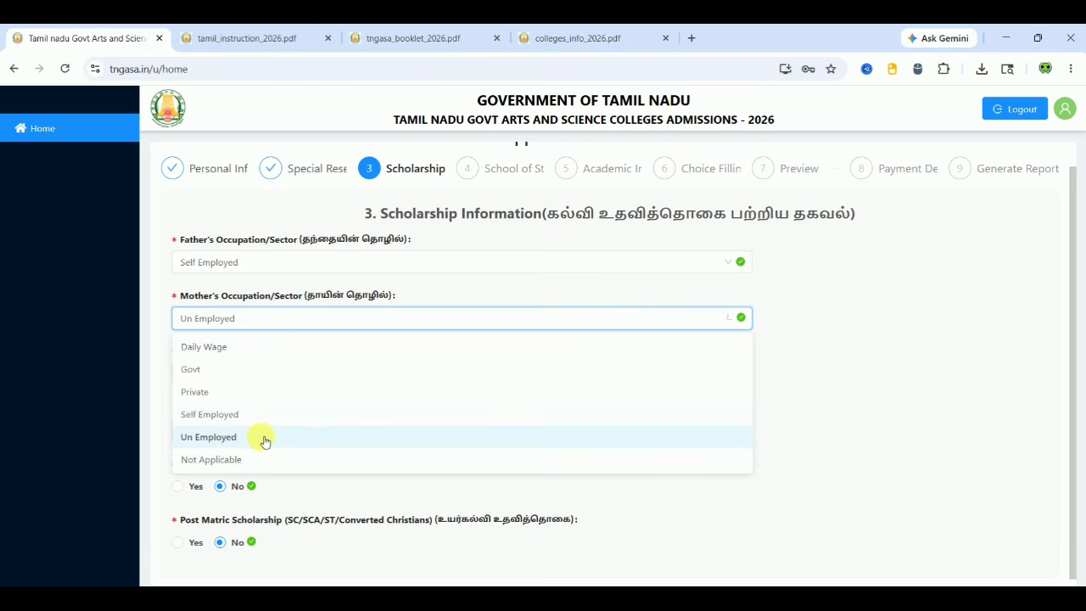
Enter 80000 as the annual family income
left_click(226, 373)
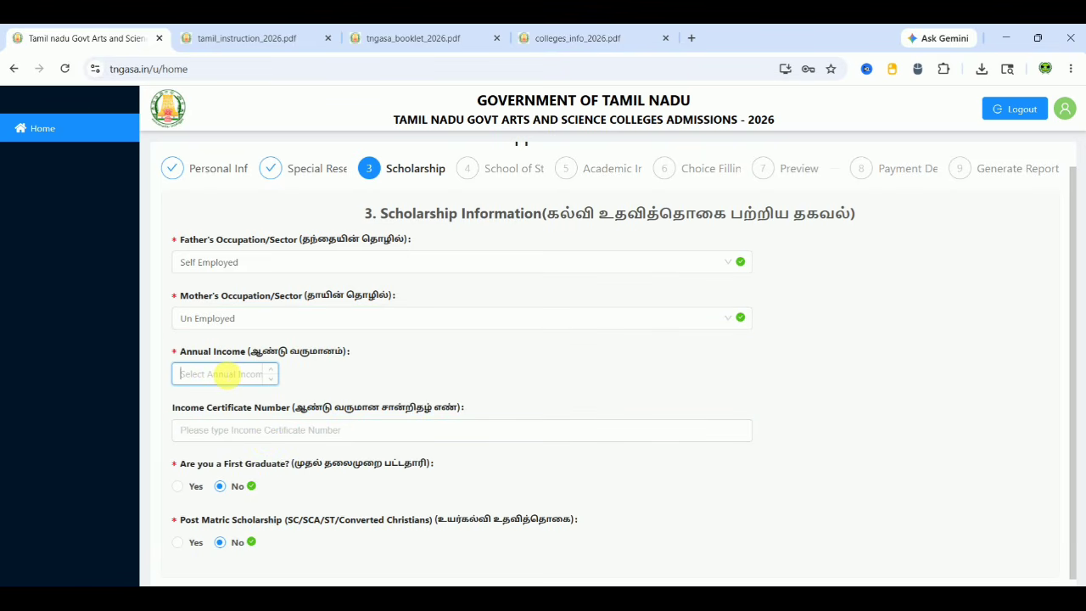
type("80000")
left_click(371, 377)
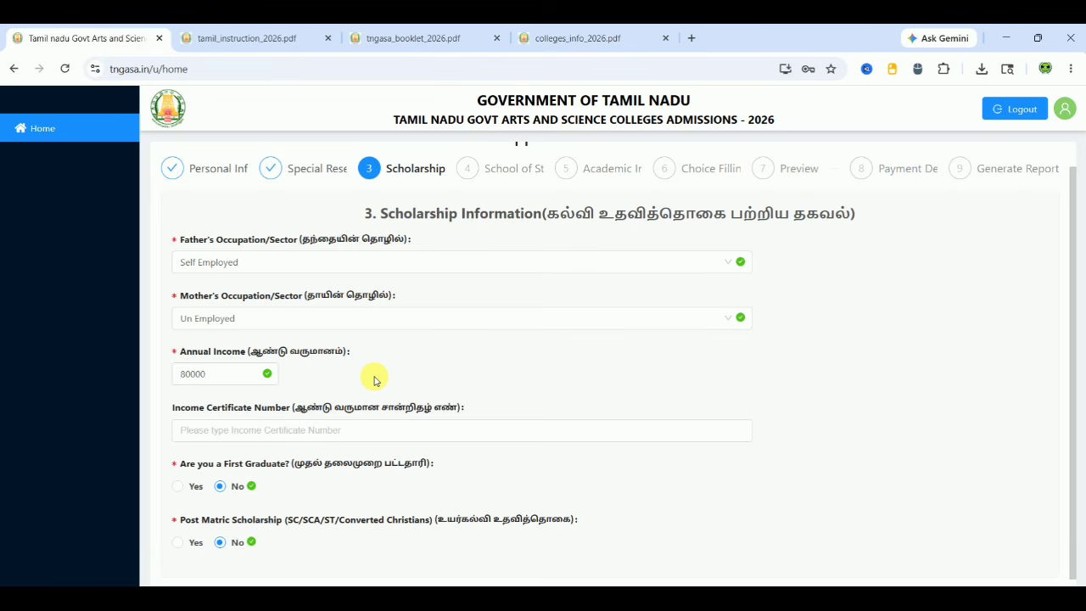
scroll(387, 380, "down", 1)
left_click(393, 380)
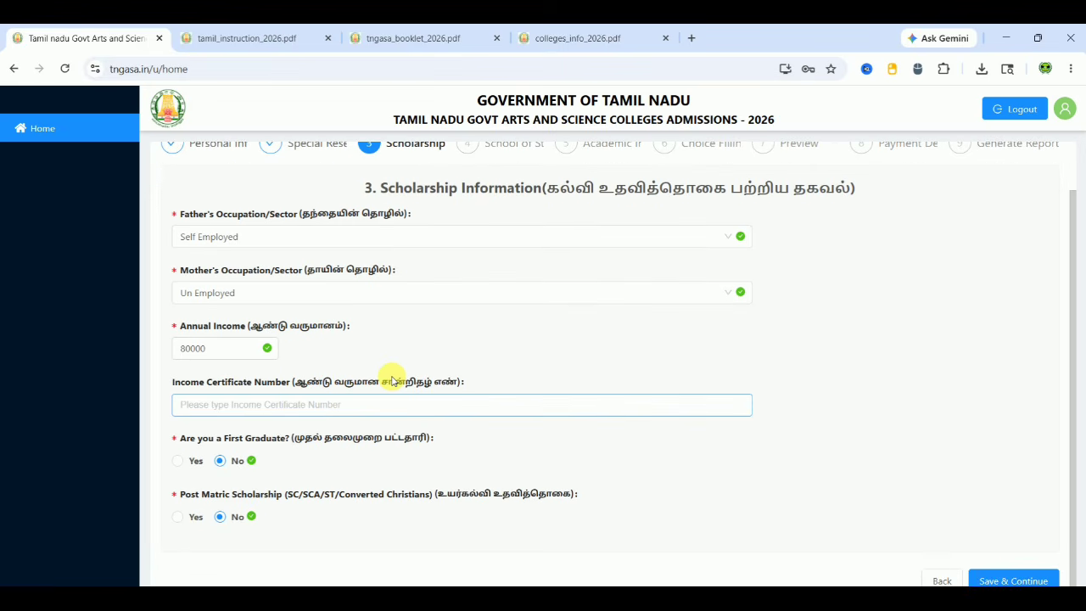
Leave the income certificate number blank, mark First Graduate Yes, keep Post Matric at No, and save
left_click(325, 406)
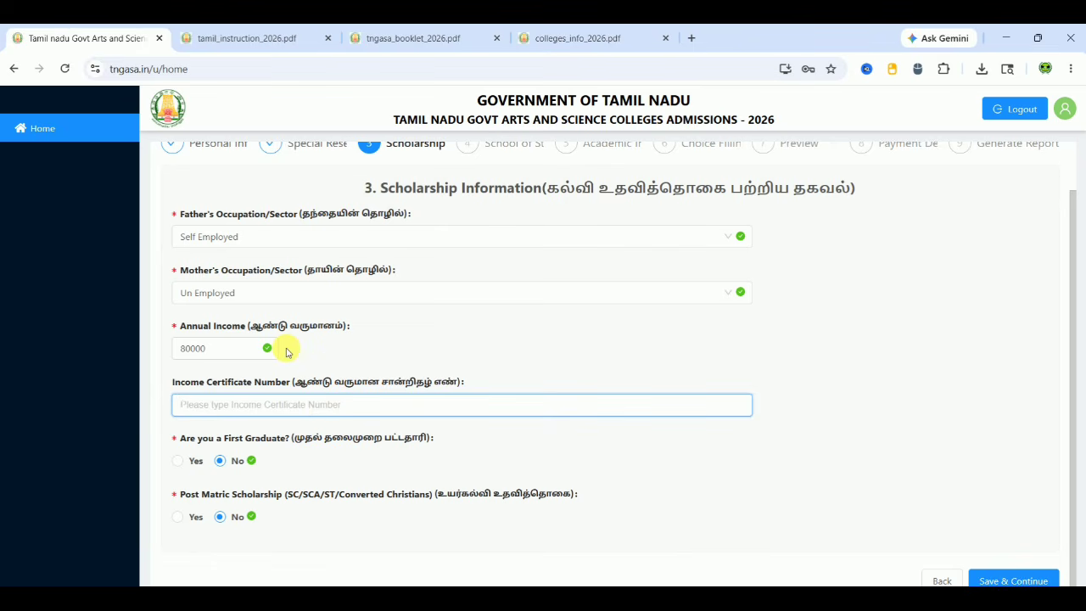
left_click(367, 459)
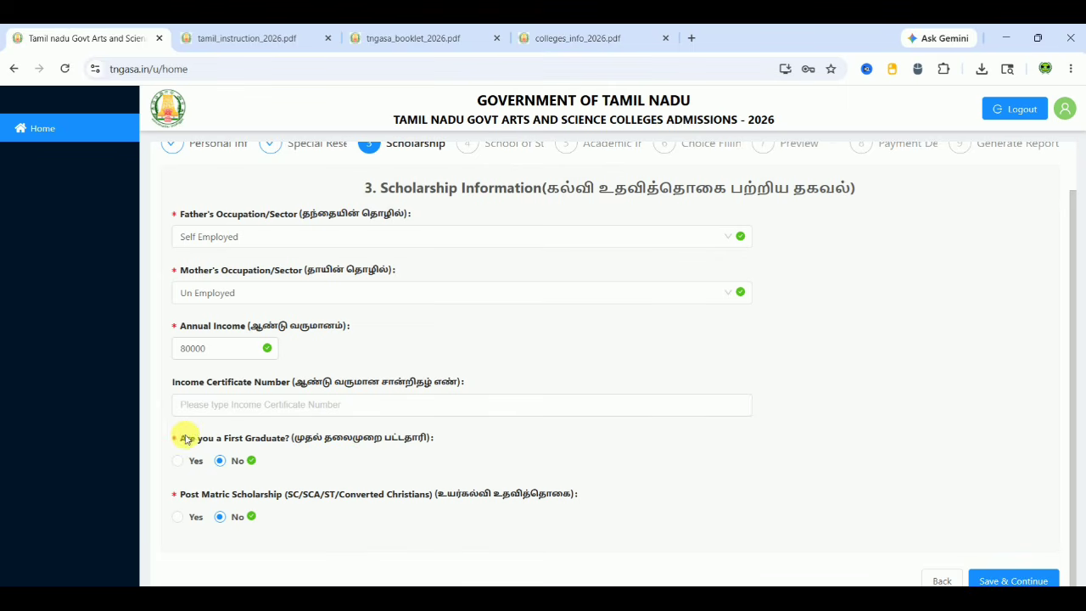
left_click(179, 460)
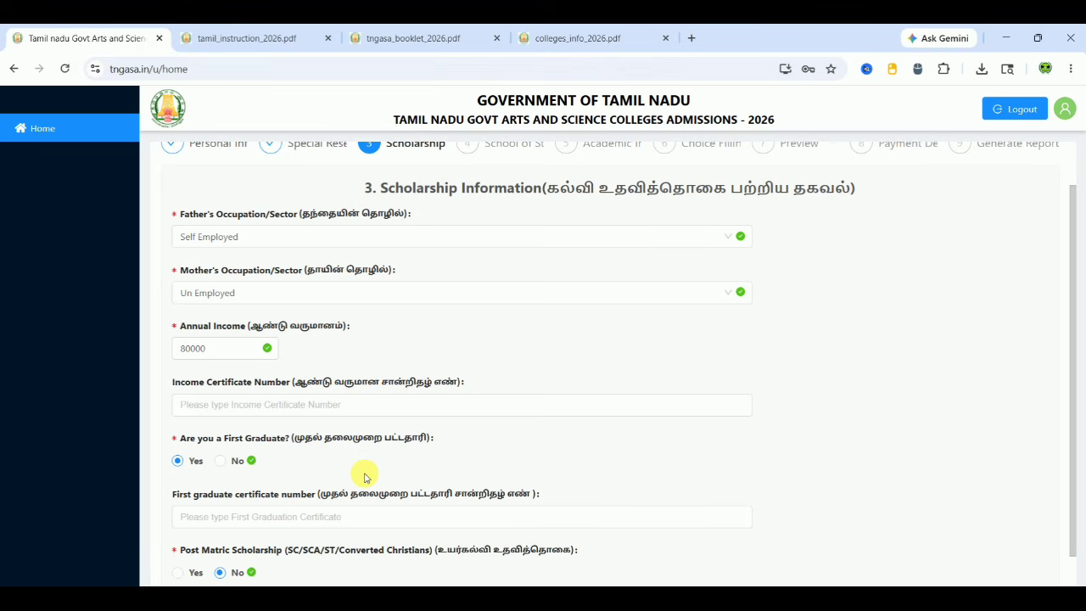
scroll(365, 477, "down", 2)
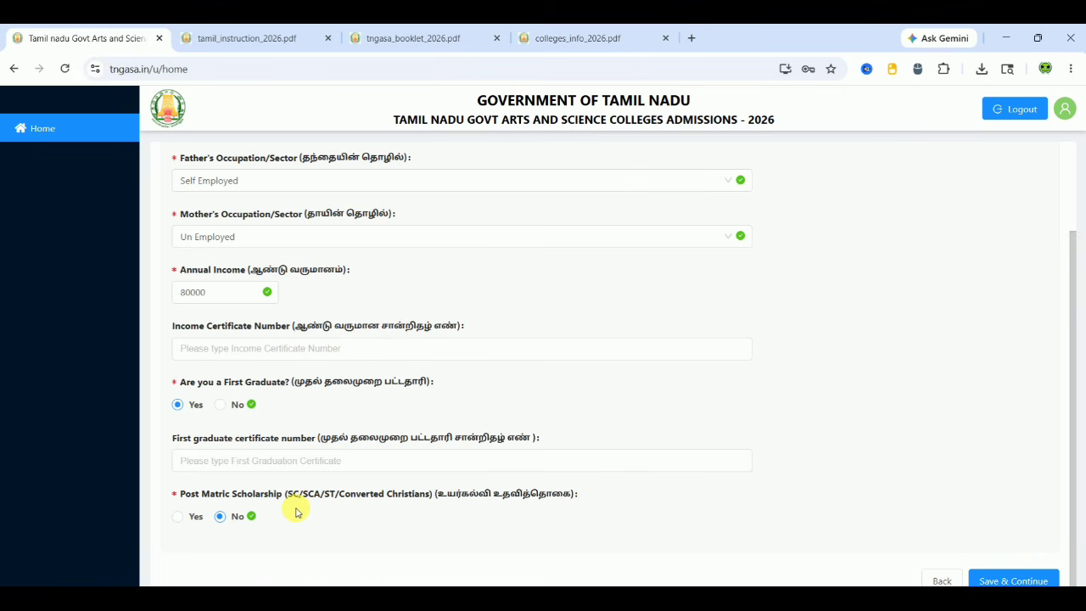
left_click(181, 521)
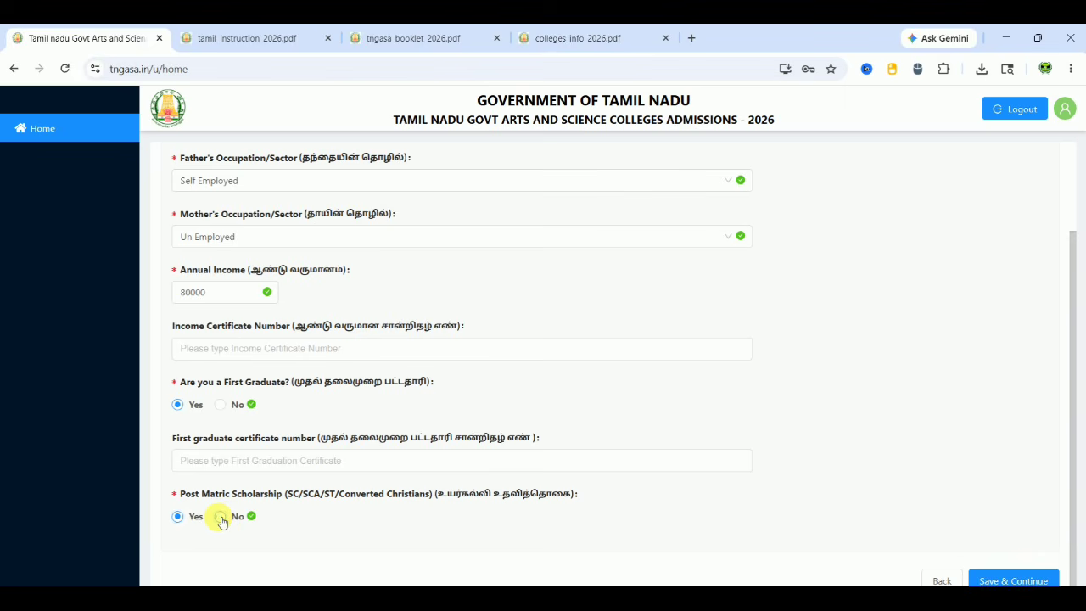
left_click(219, 516)
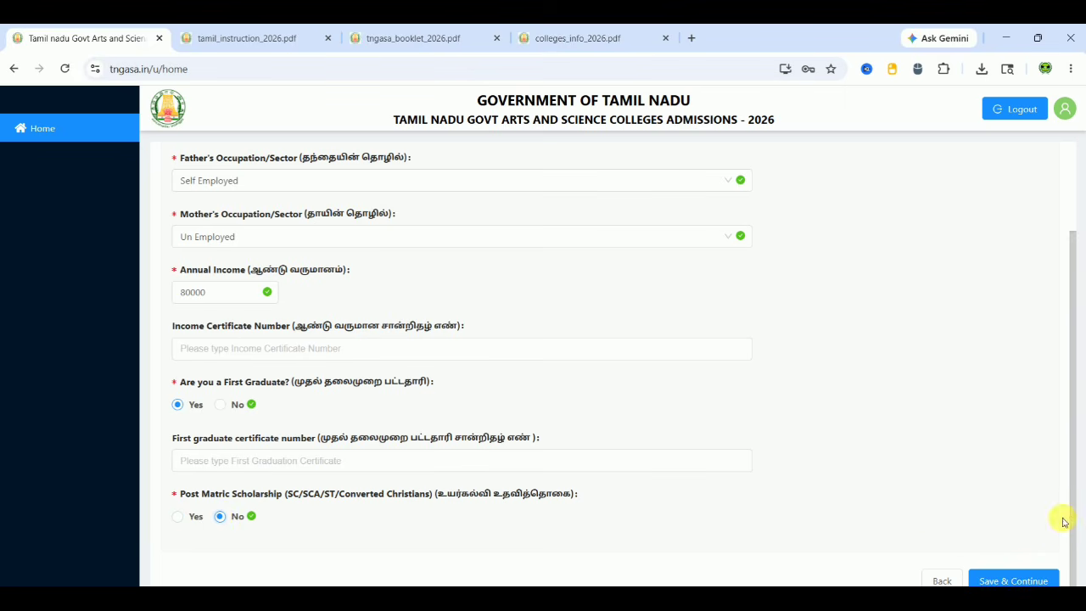
left_click(1018, 579)
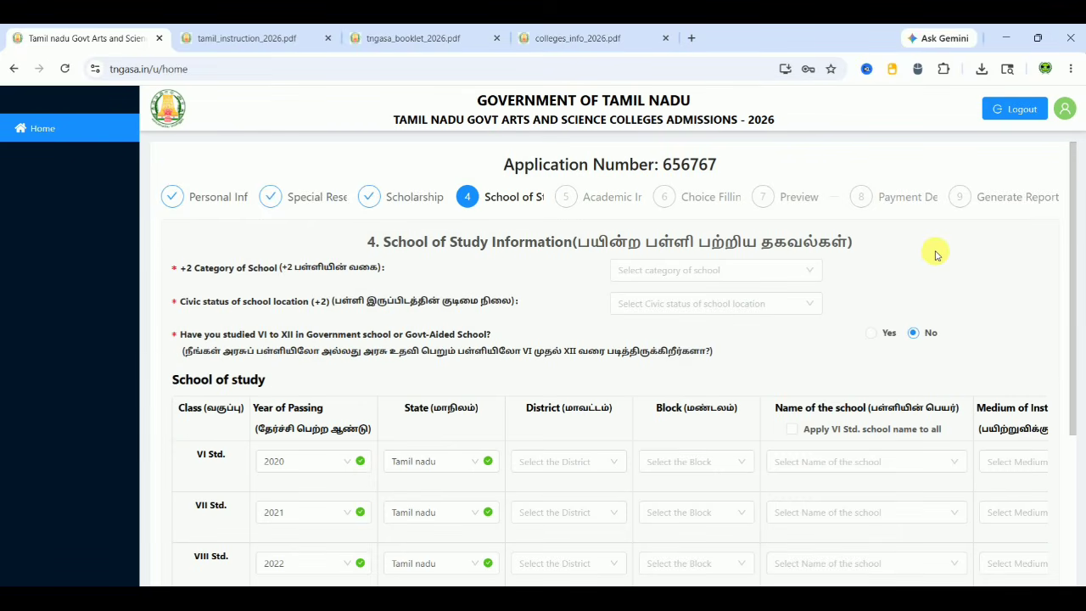
Choose State Govt as +2 school category, Town Panchayat civic status, and Yes for Government school study
scroll(936, 255, "down", 1)
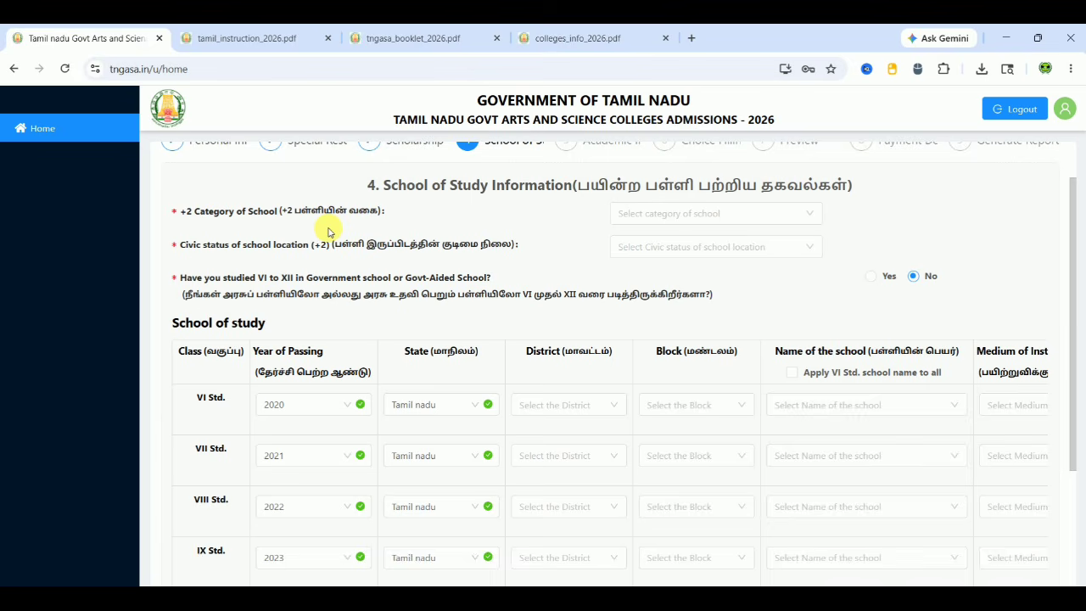
left_click(670, 214)
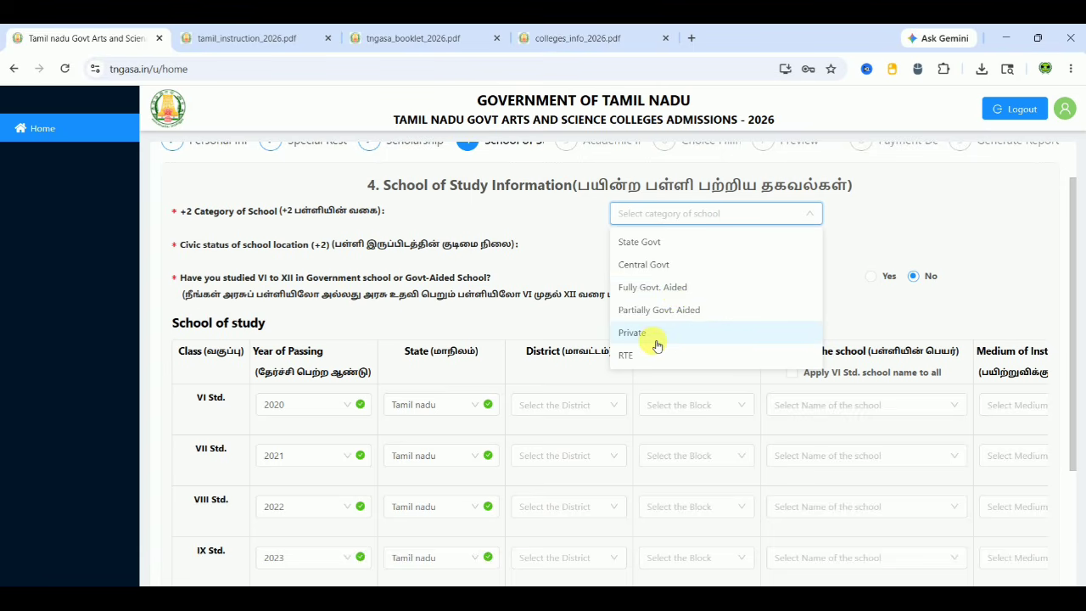
left_click(660, 246)
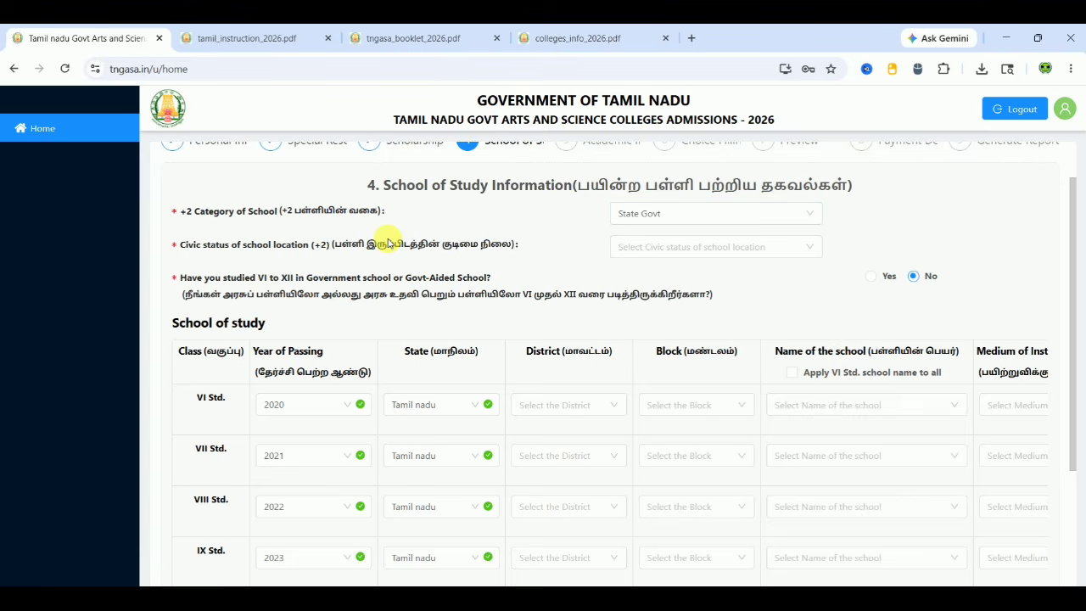
left_click(673, 247)
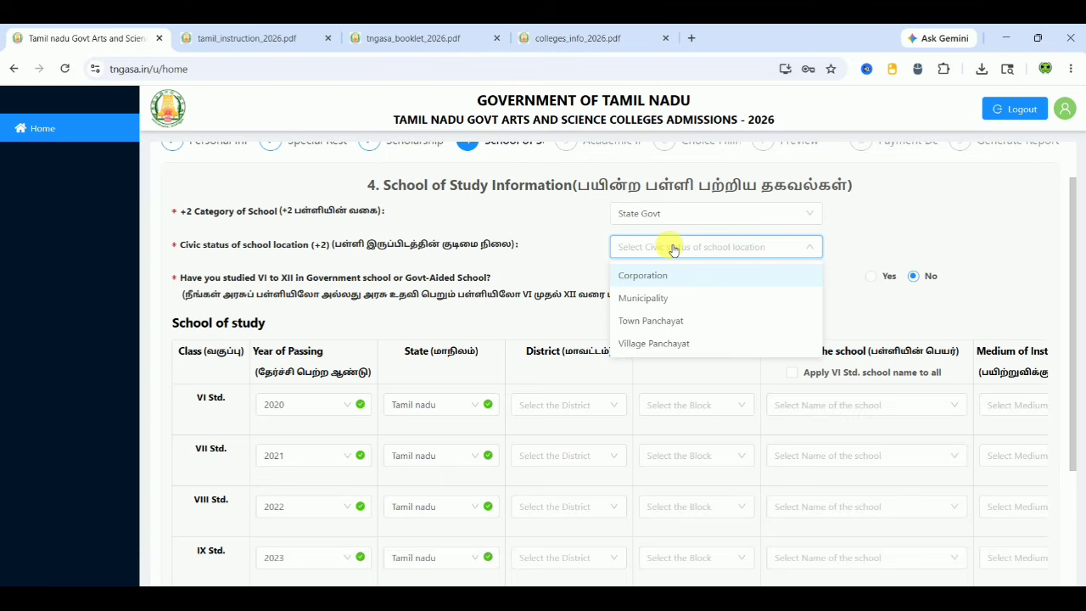
left_click(671, 320)
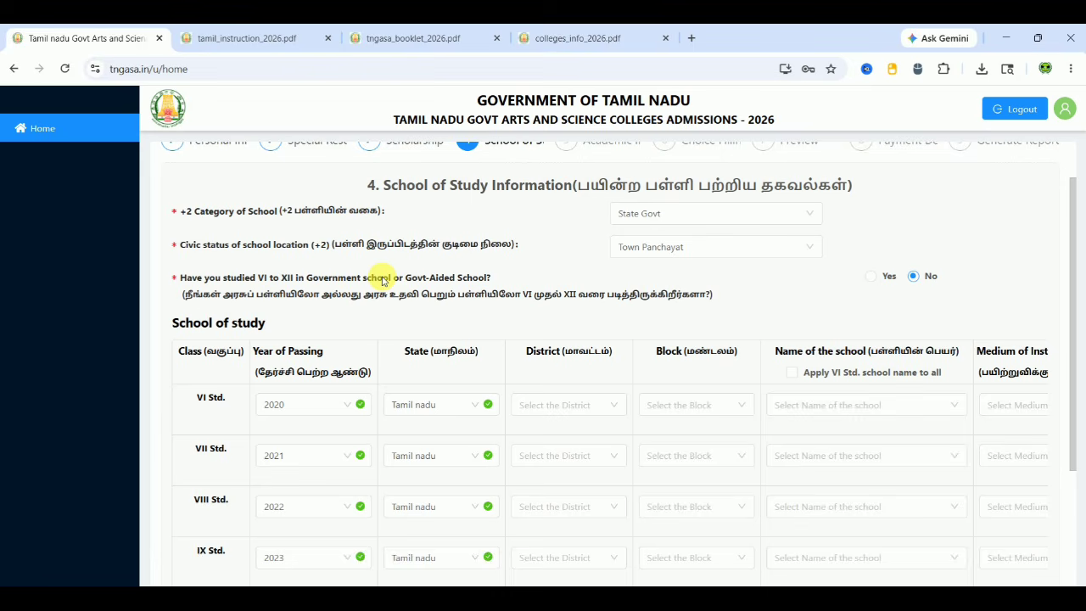
left_click(872, 276)
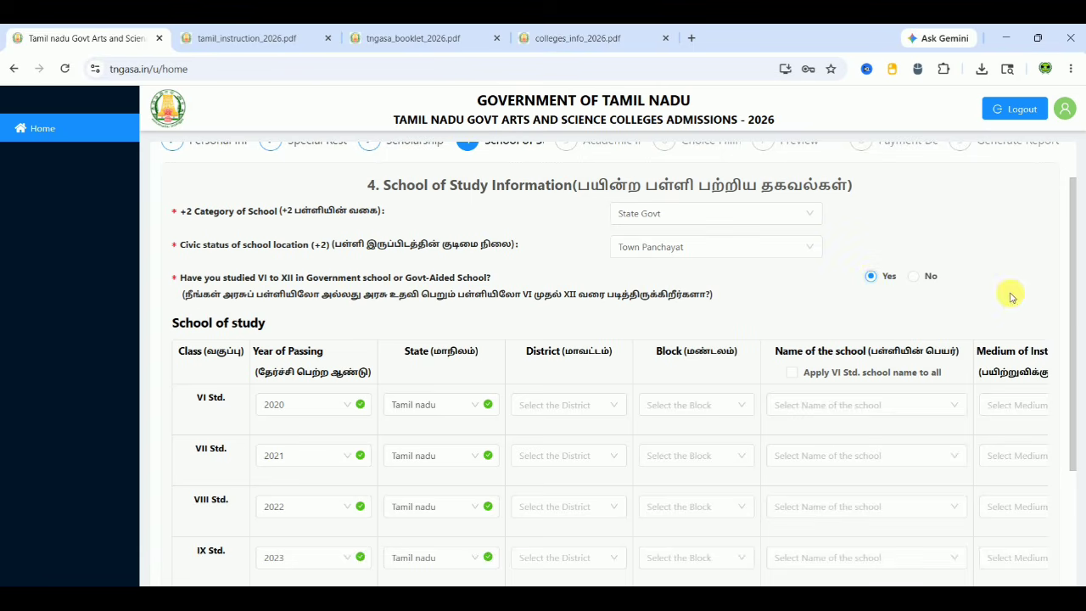
scroll(831, 302, "down", 1)
scroll(832, 302, "down", 2)
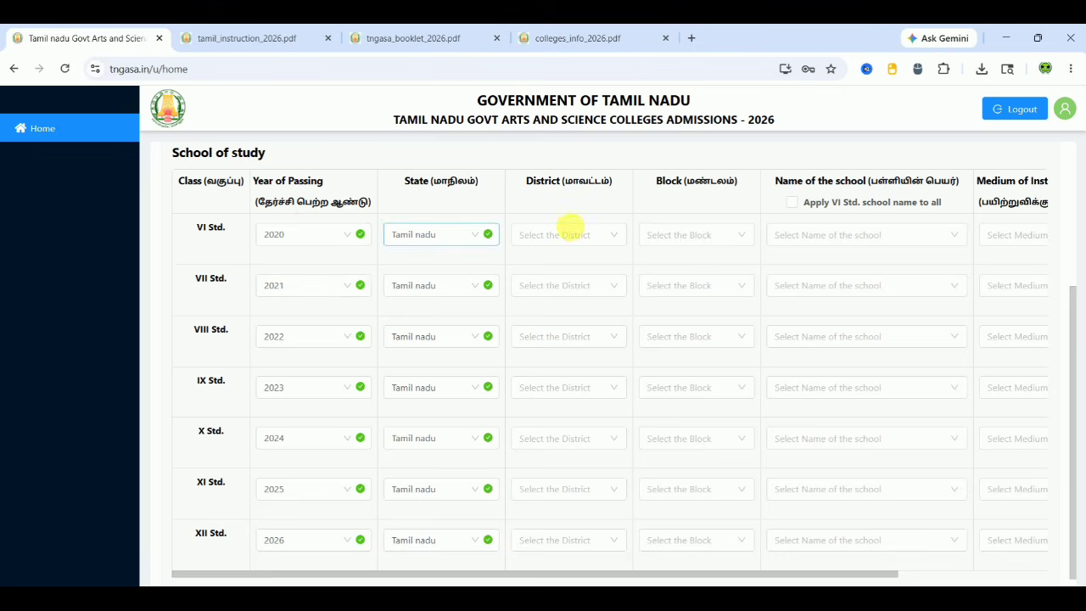
Set VI Std. district Tiruvannamalai, block Thandrampet, and school GHSS (BOYS) THANDARAMPET
left_click(568, 227)
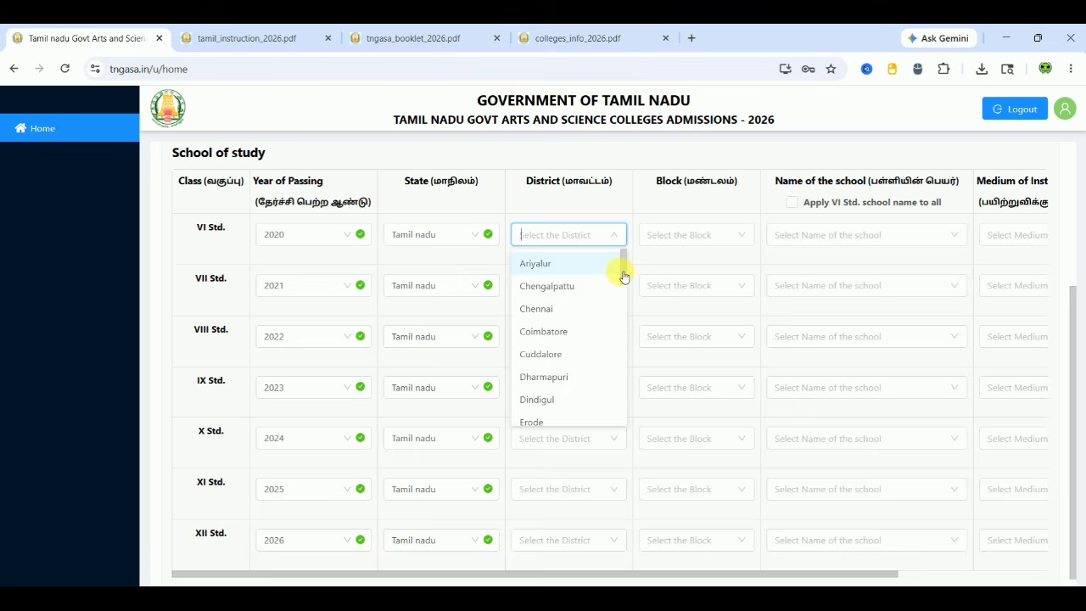
left_click_drag(623, 279, 620, 427)
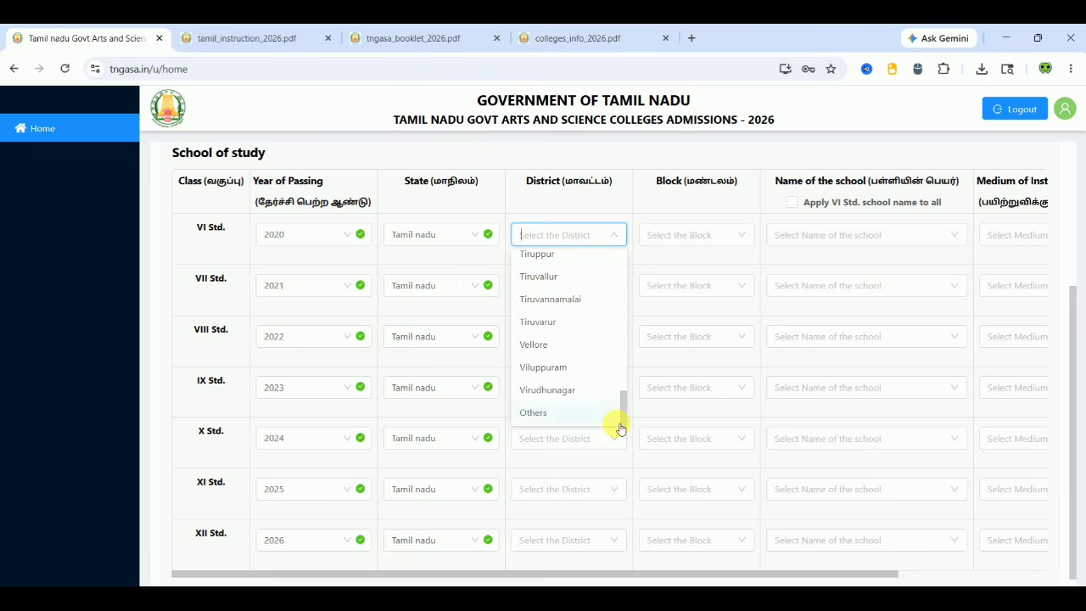
left_click(571, 301)
left_click(669, 236)
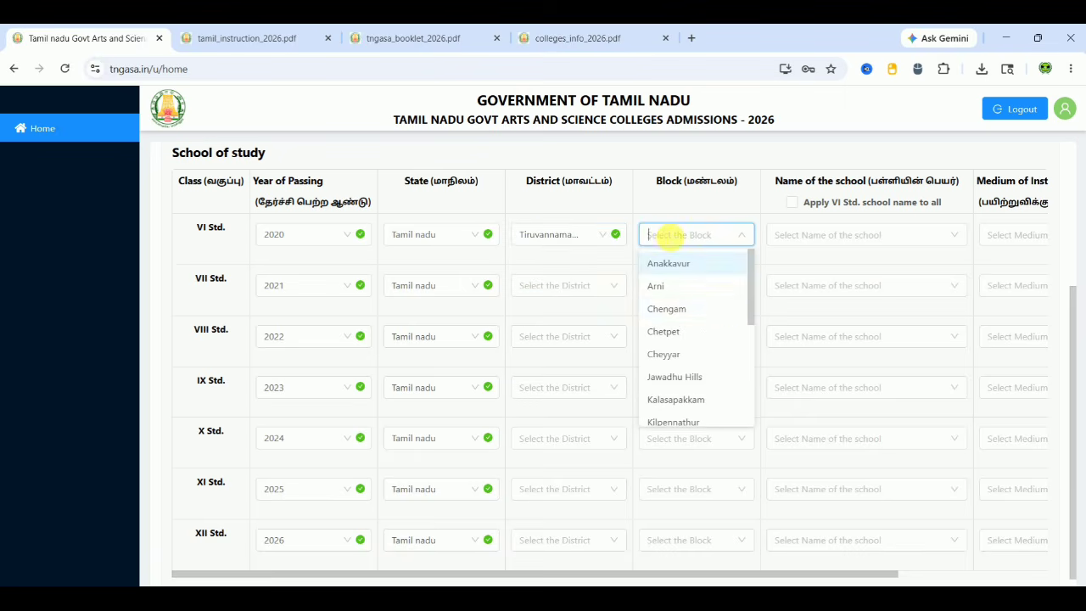
left_click_drag(753, 311, 759, 411)
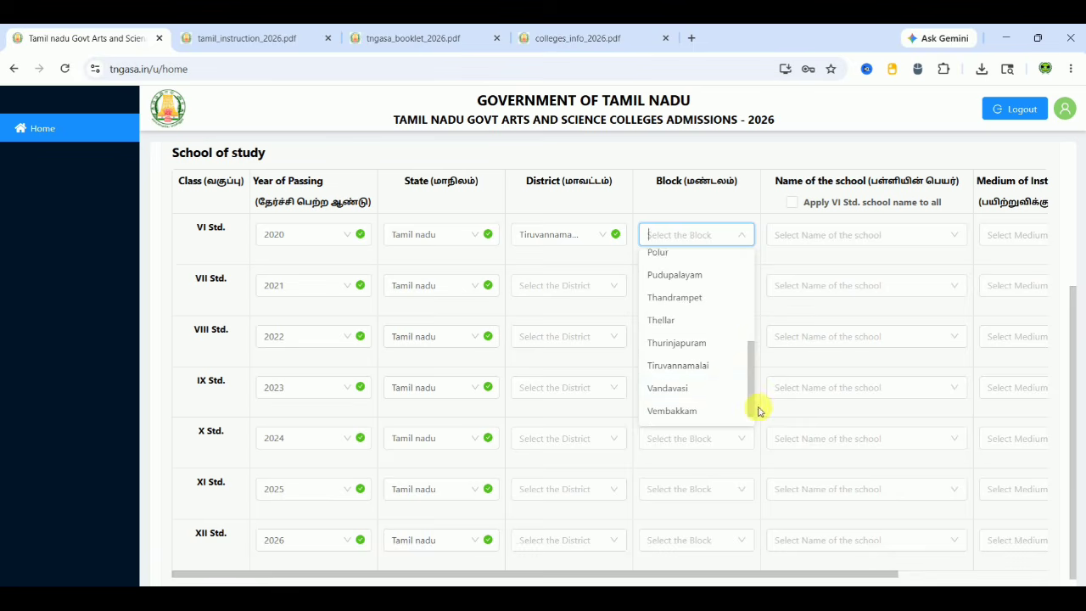
left_click(707, 297)
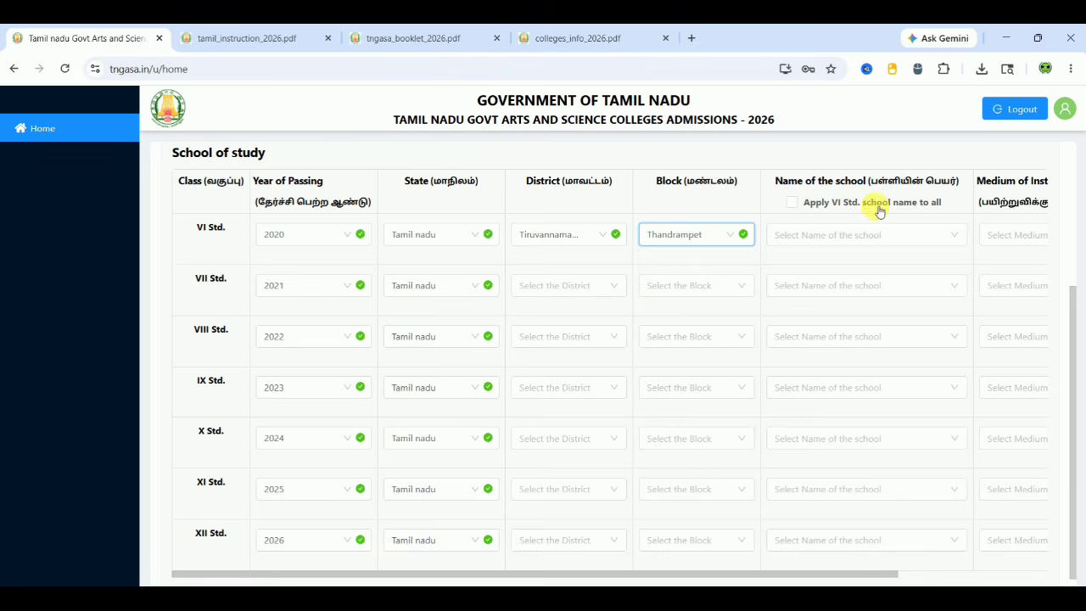
left_click(885, 235)
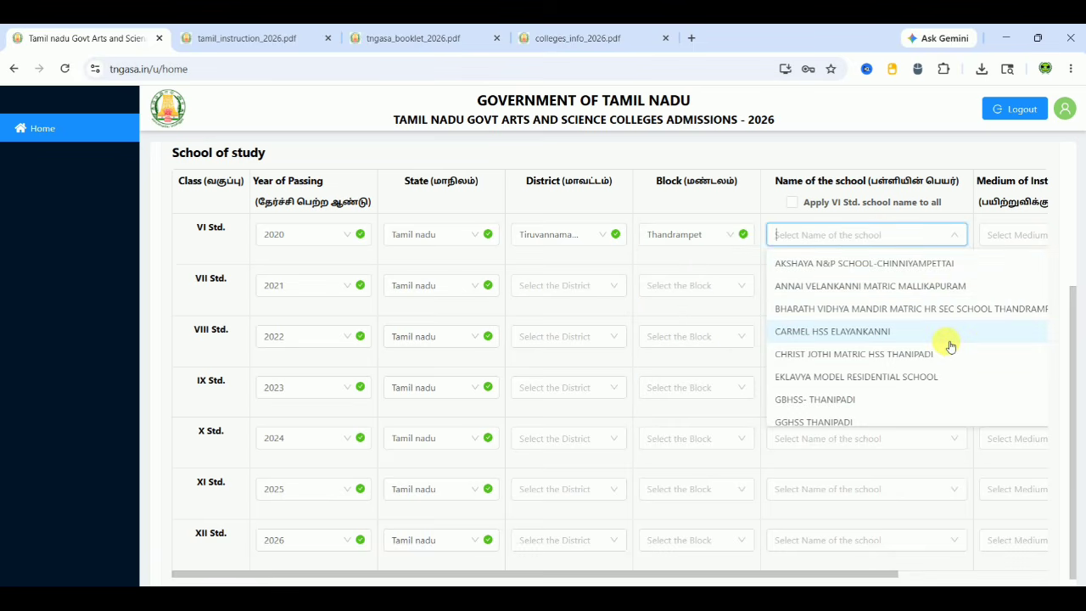
type("than")
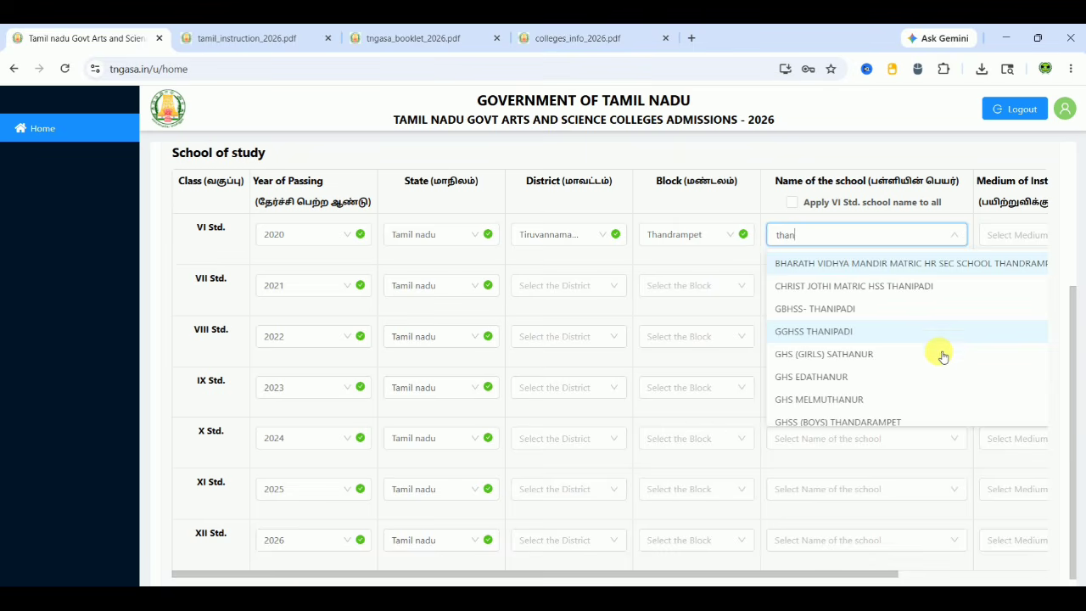
left_click(901, 424)
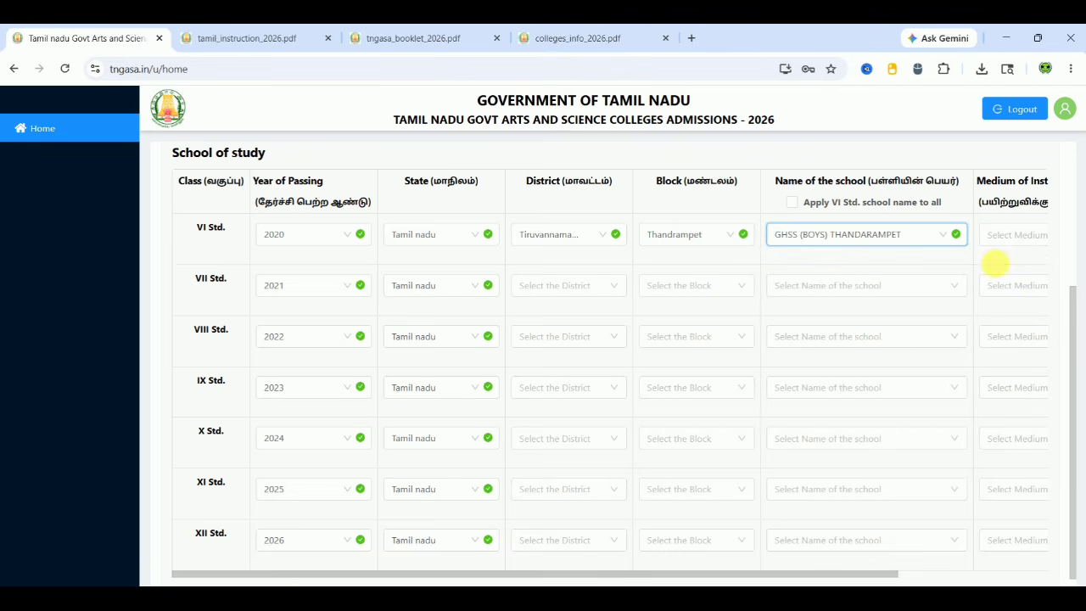
Set Tamil medium and GOVERNMENT school type, apply VI Std. school to all classes, and save
left_click(1008, 240)
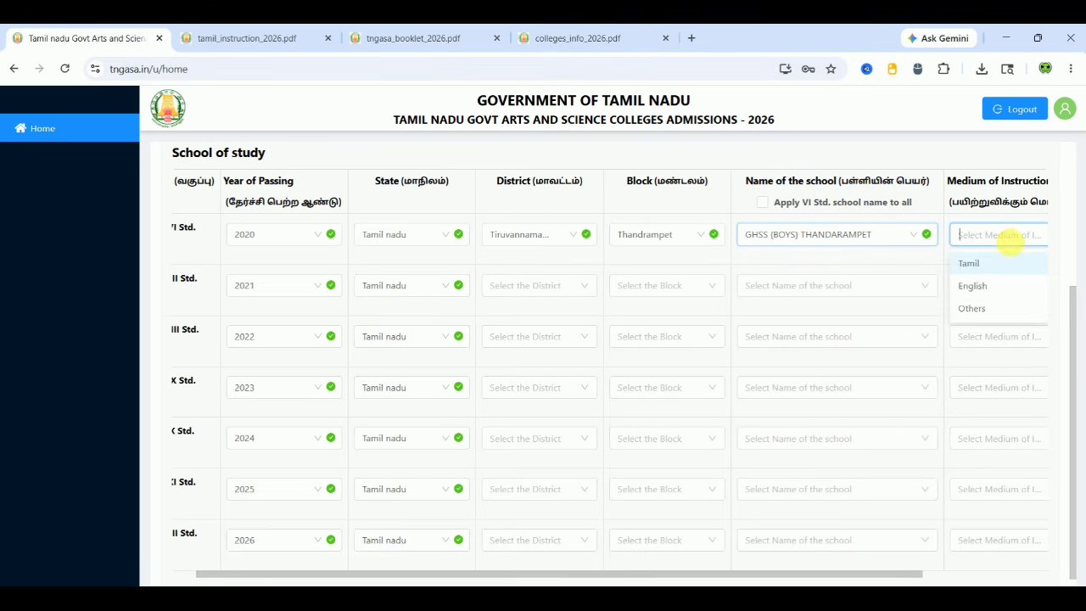
left_click(987, 265)
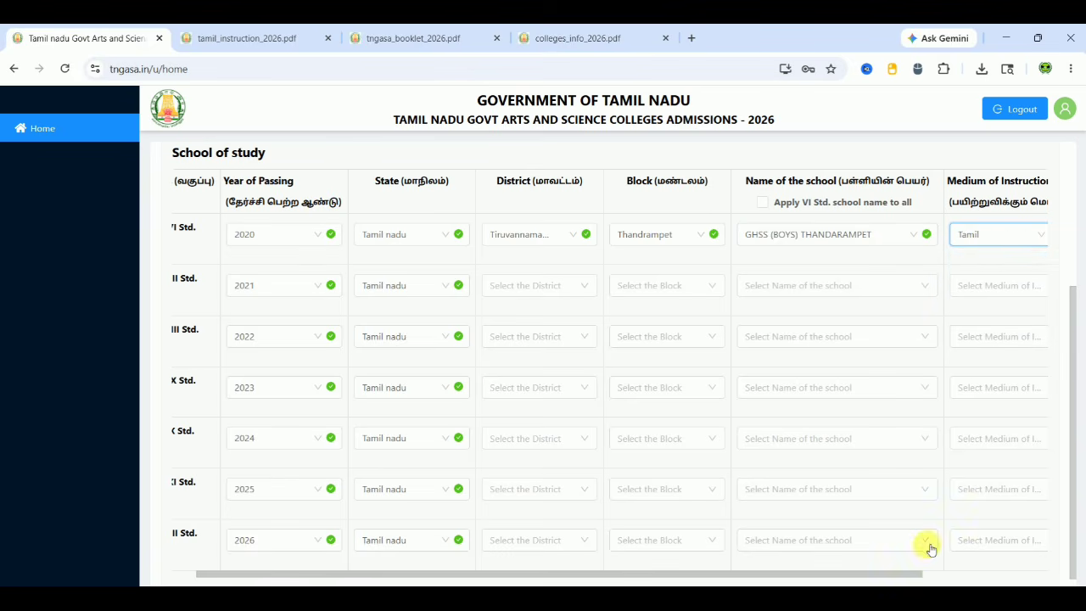
left_click_drag(911, 573, 1050, 577)
left_click(992, 246)
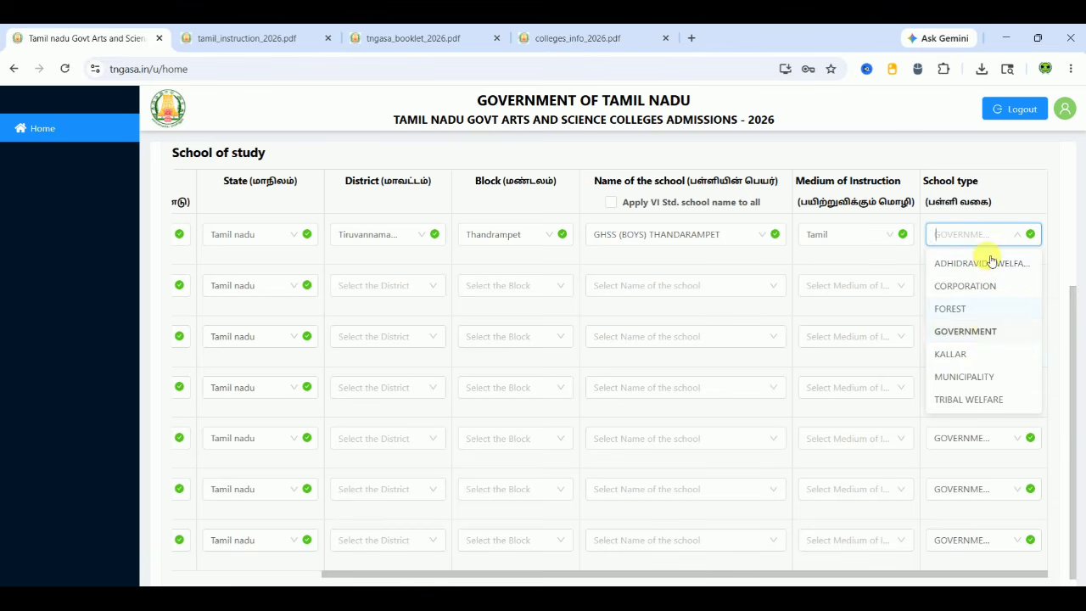
left_click(1011, 186)
left_click_drag(725, 579, 606, 575)
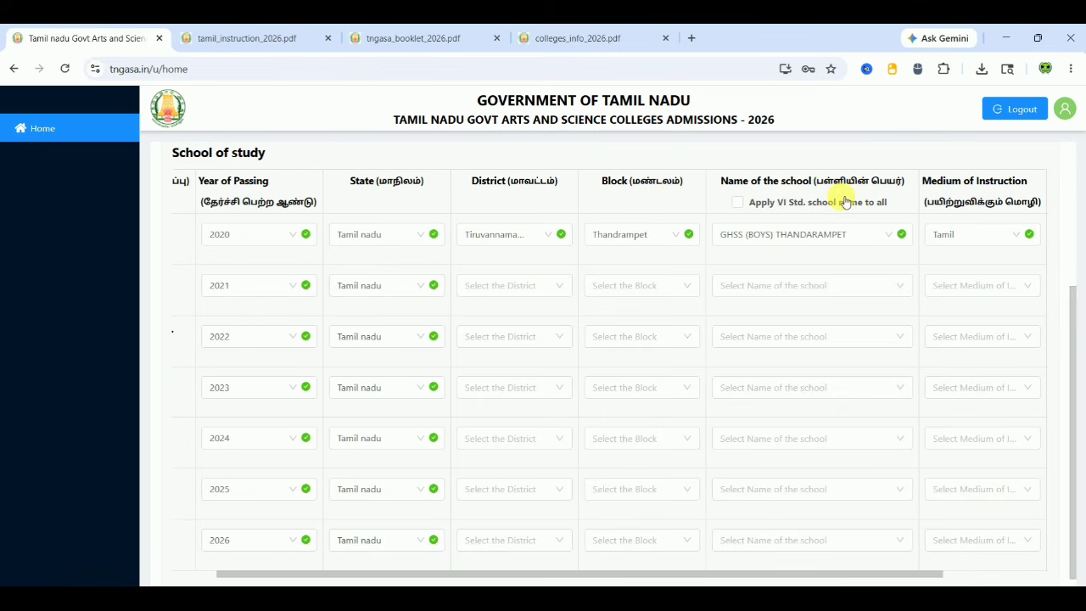
left_click(740, 205)
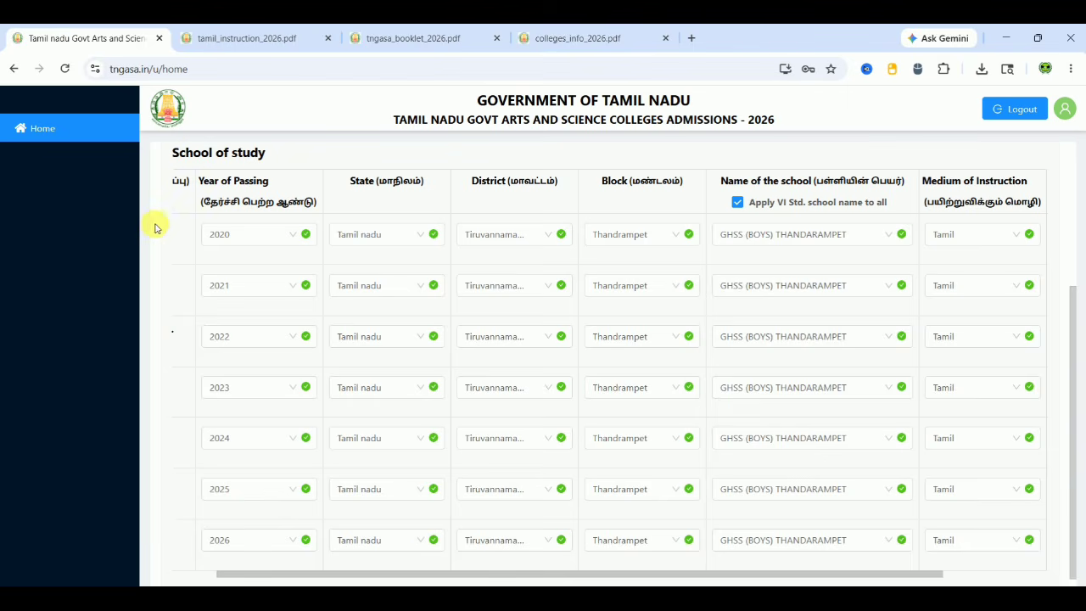
left_click_drag(413, 577, 310, 577)
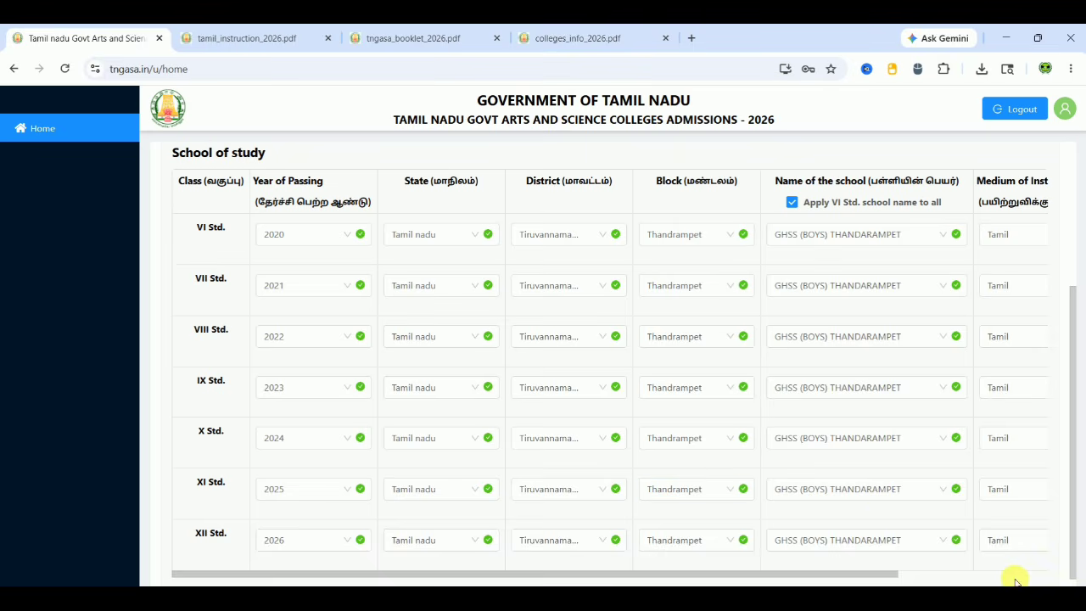
scroll(1014, 576, "down", 1)
scroll(1014, 576, "down", 1)
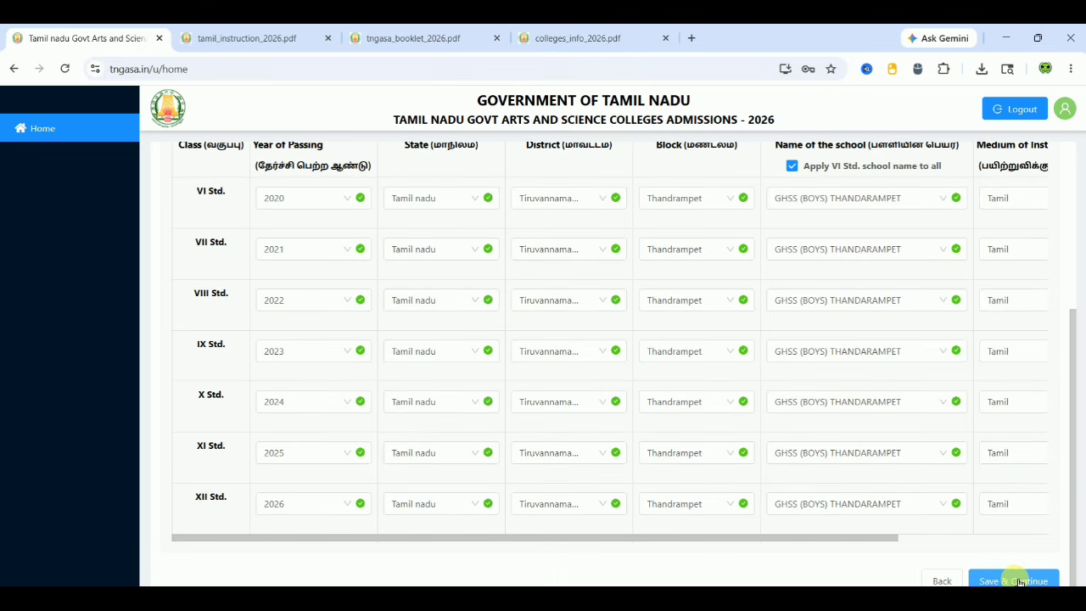
left_click(1017, 581)
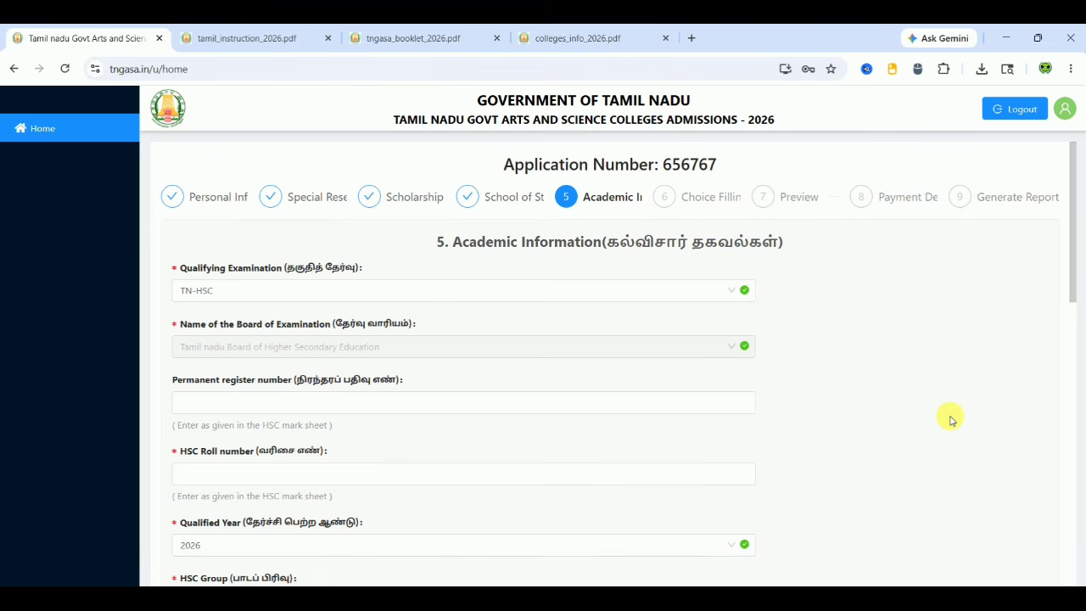
Enter the HSC roll number and keep 2026 as the qualified year
scroll(950, 419, "down", 1)
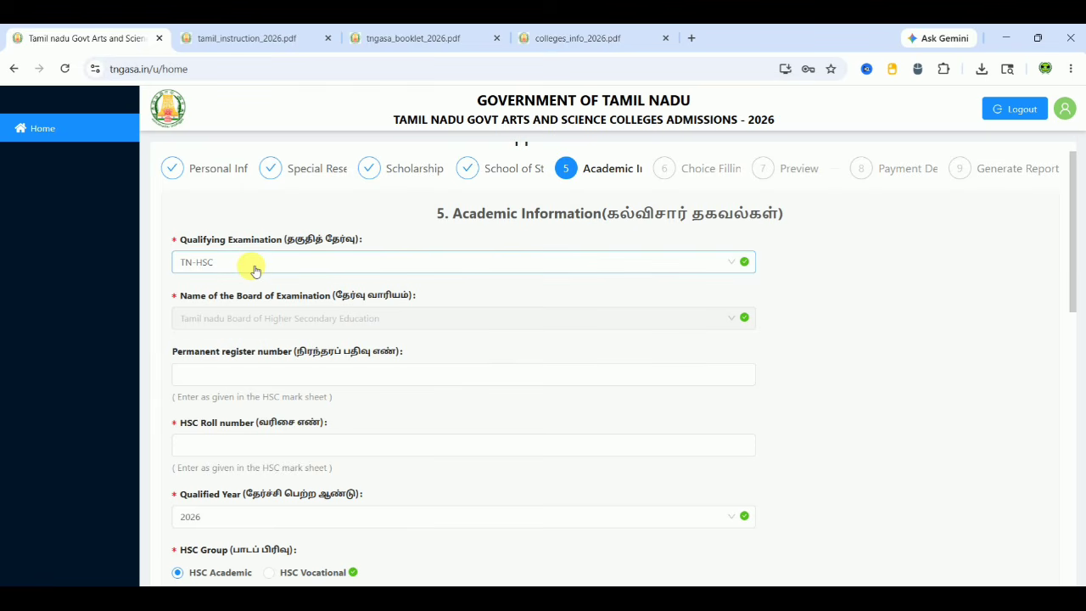
left_click(246, 373)
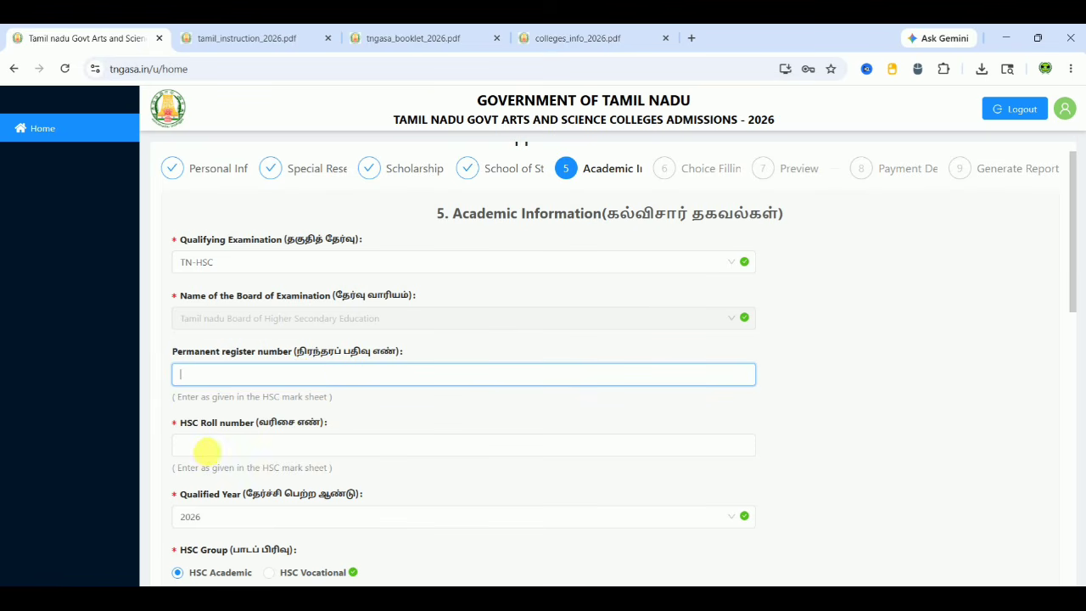
left_click(212, 447)
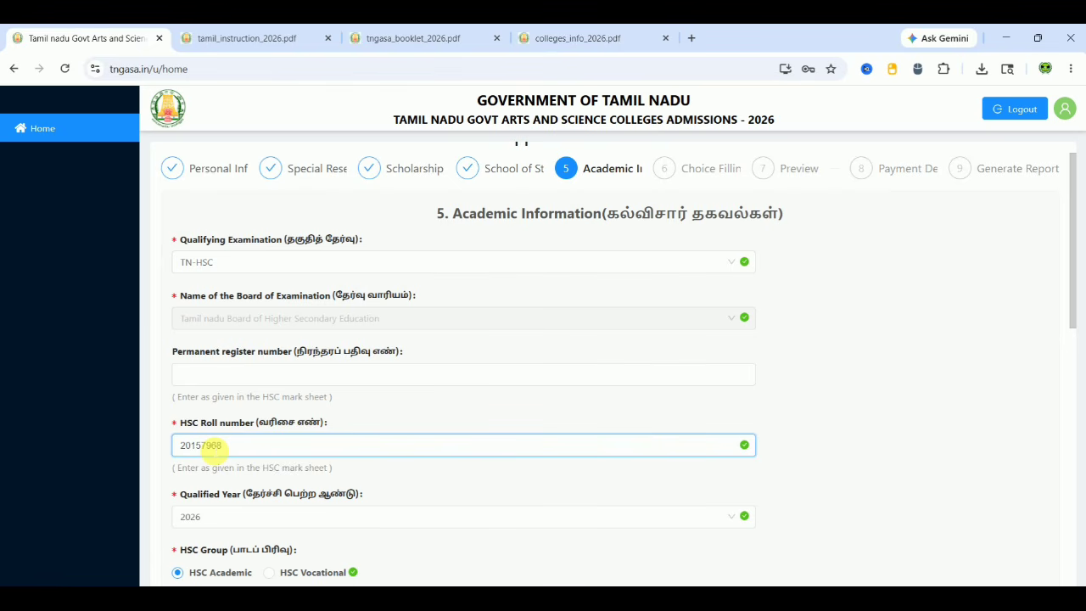
left_click(828, 397)
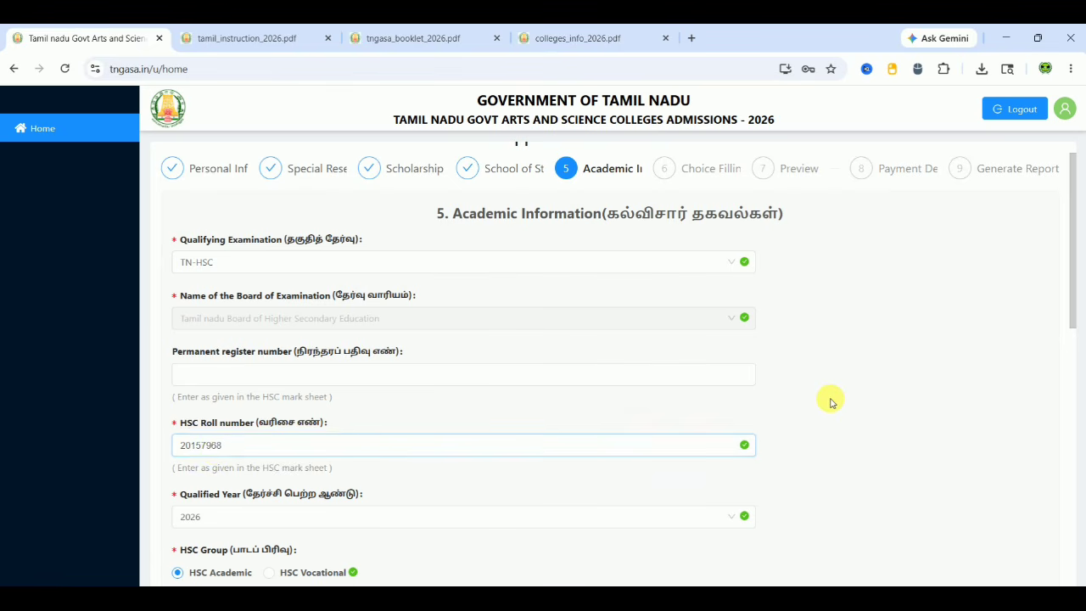
scroll(831, 402, "down", 1)
scroll(831, 402, "down", 3)
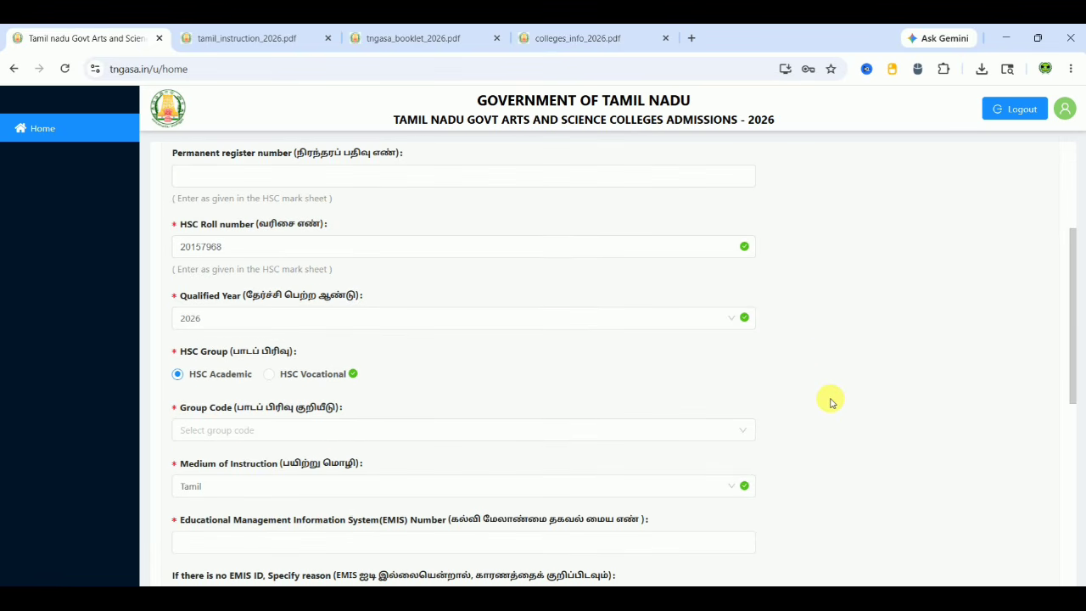
scroll(830, 401, "down", 2)
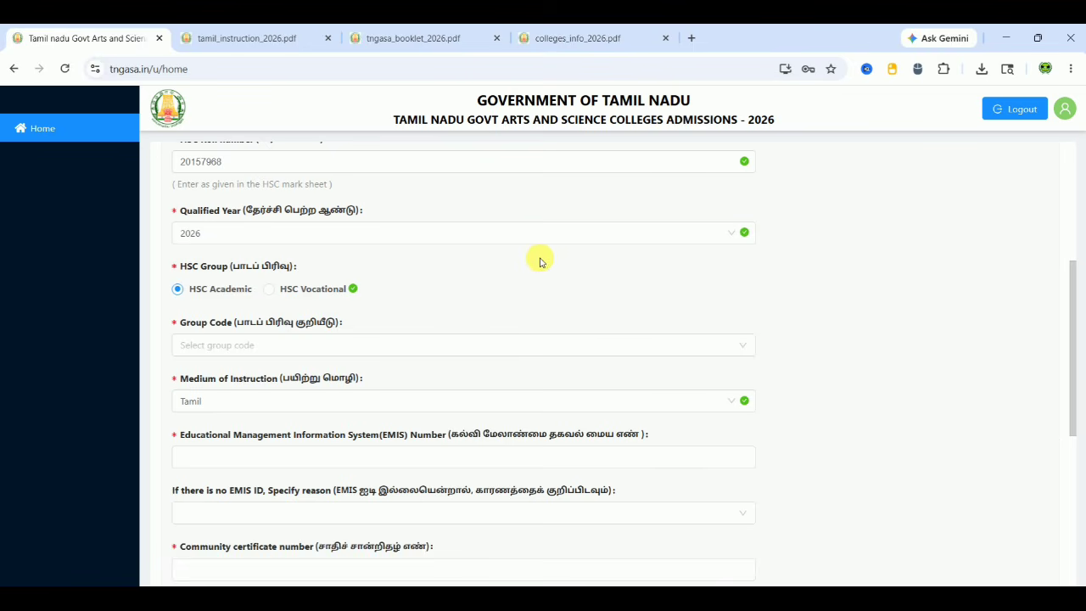
left_click(519, 242)
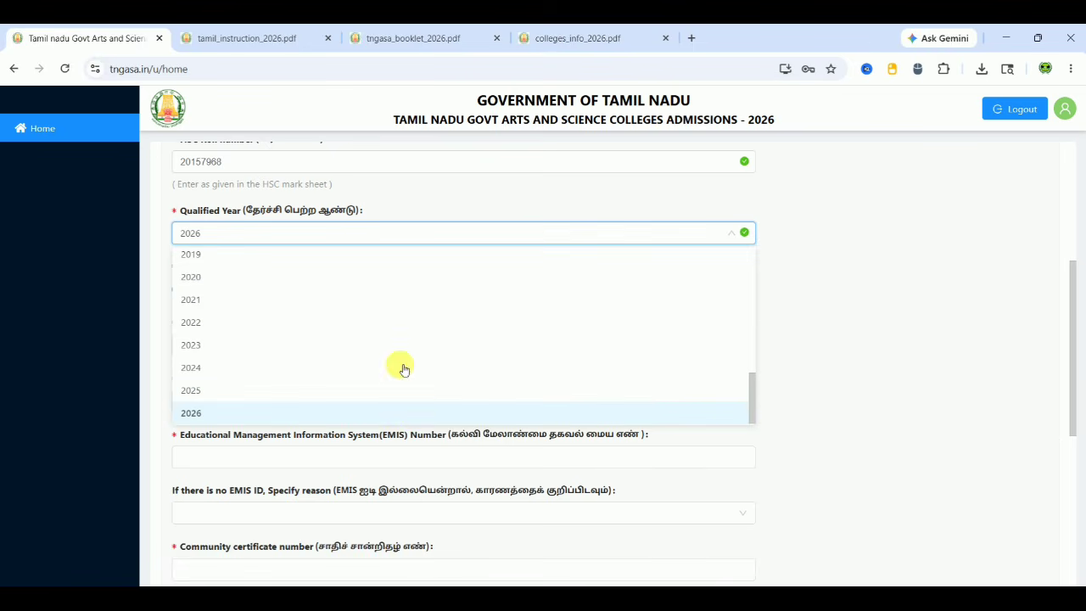
left_click(332, 419)
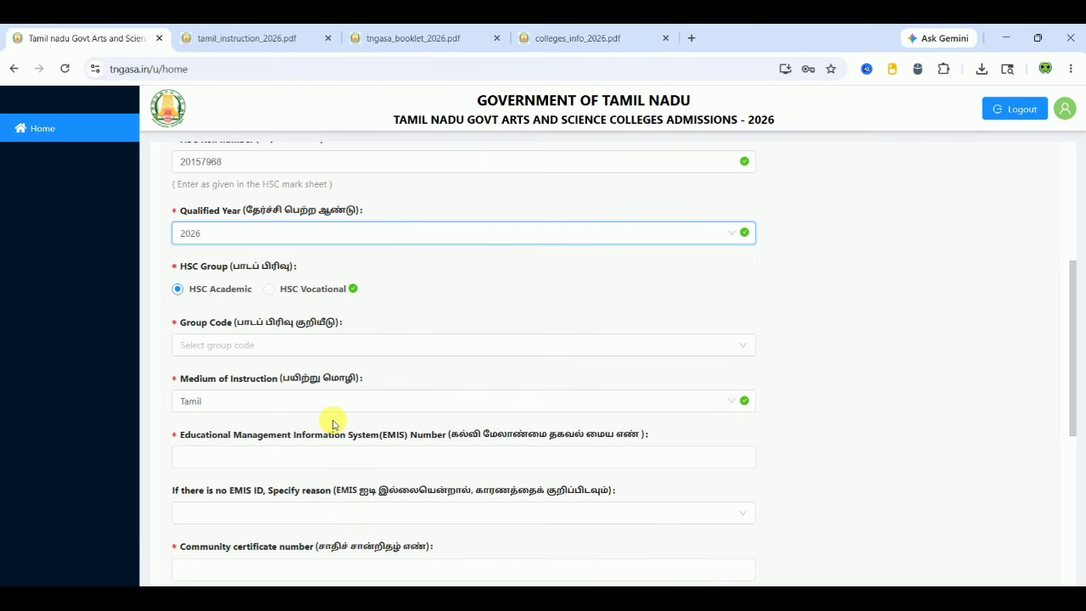
left_click(480, 297)
scroll(481, 299, "down", 1)
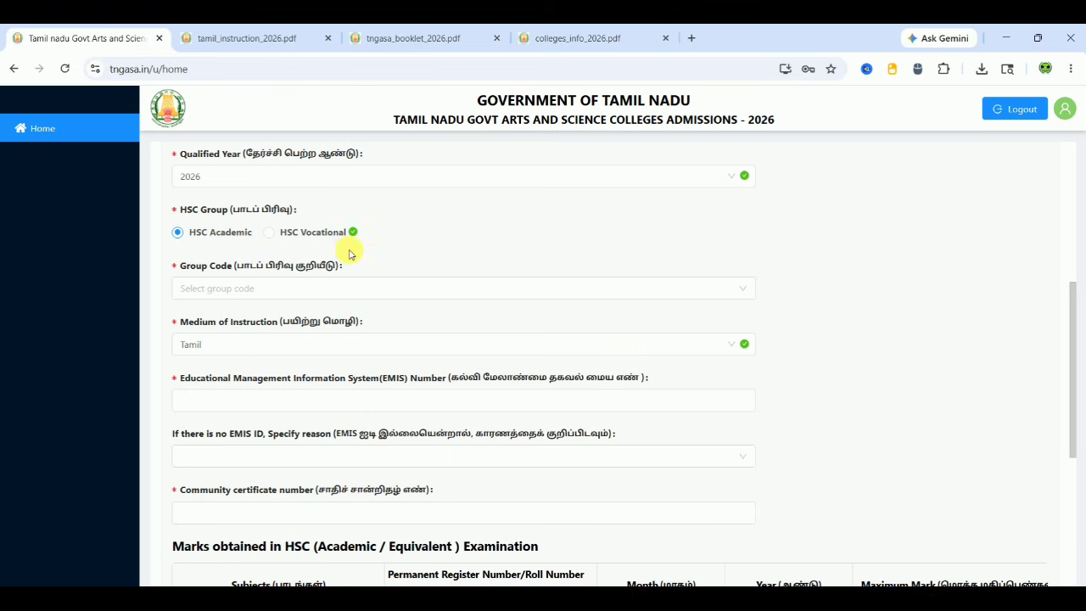
Choose group code PHYSICS/CHEMISTRY/BIOLOGY/MATHEMATICS and enter the EMIS and community certificate numbers
left_click(275, 297)
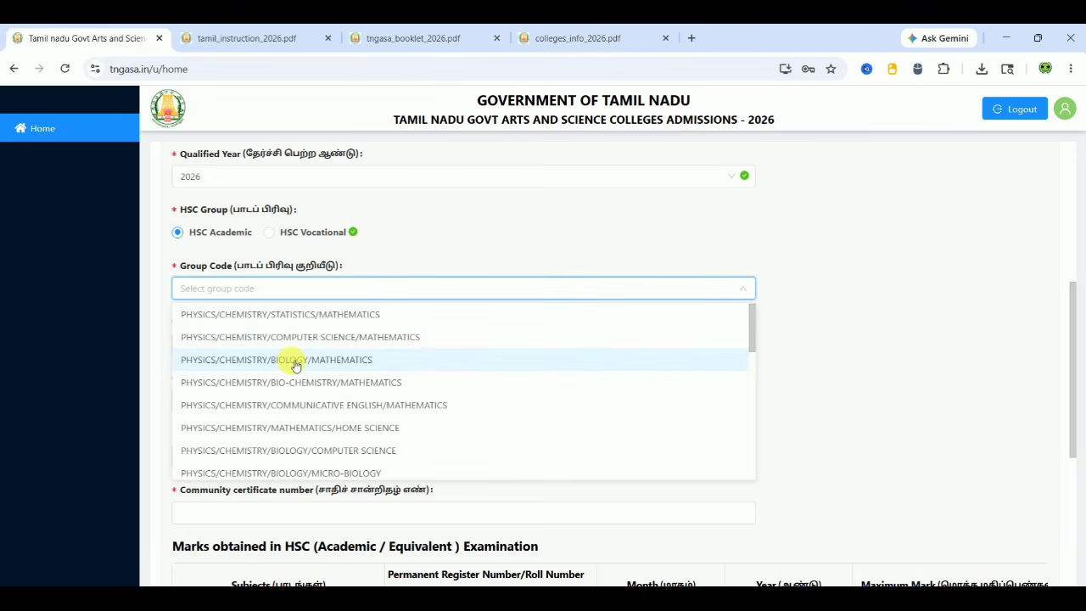
left_click(293, 360)
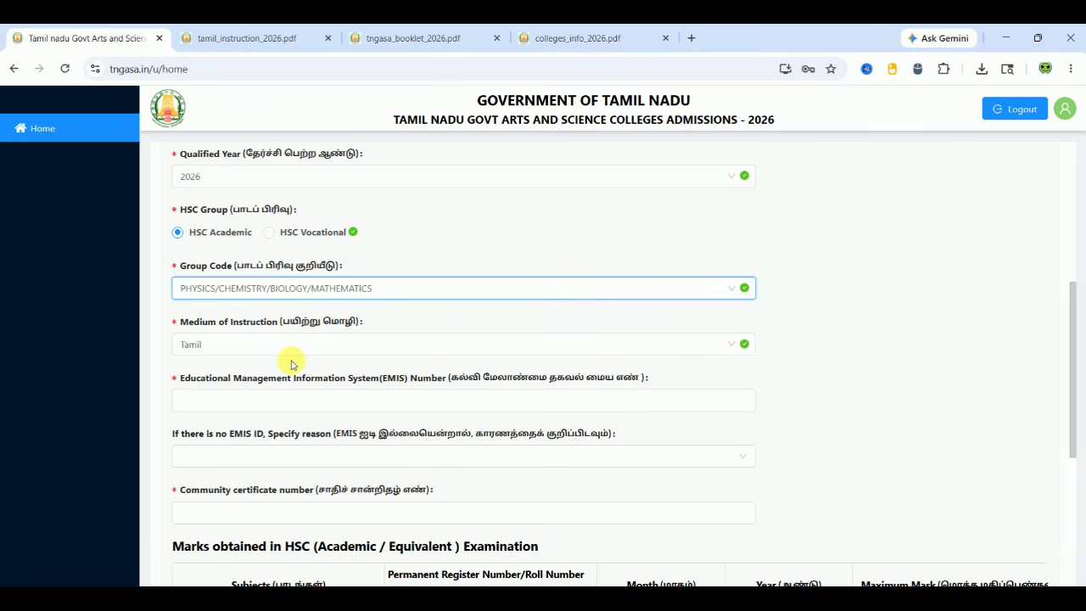
left_click(843, 315)
scroll(843, 315, "down", 1)
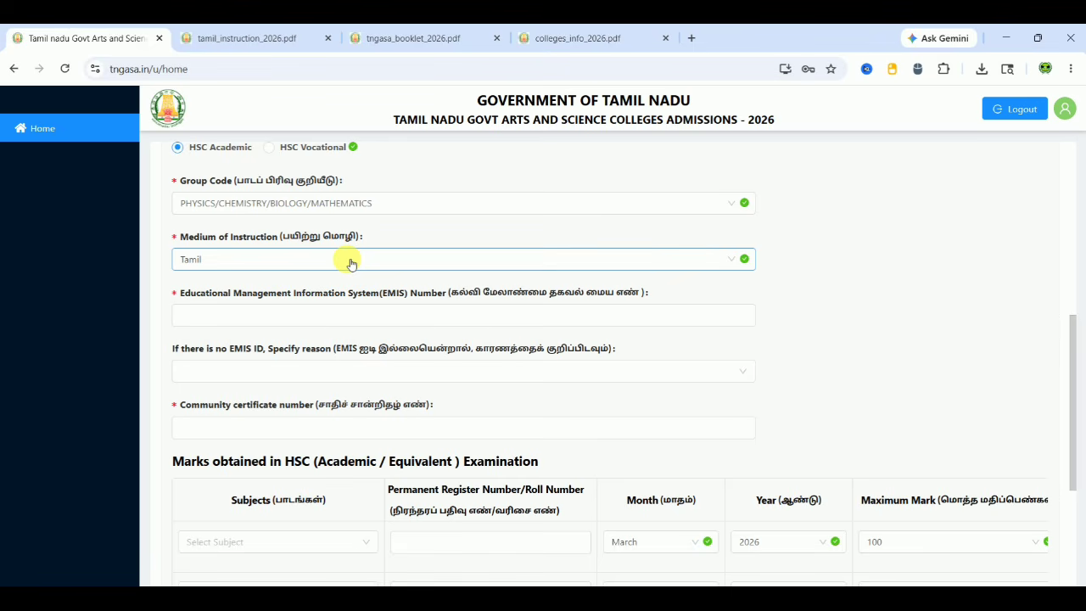
left_click(321, 316)
type("101")
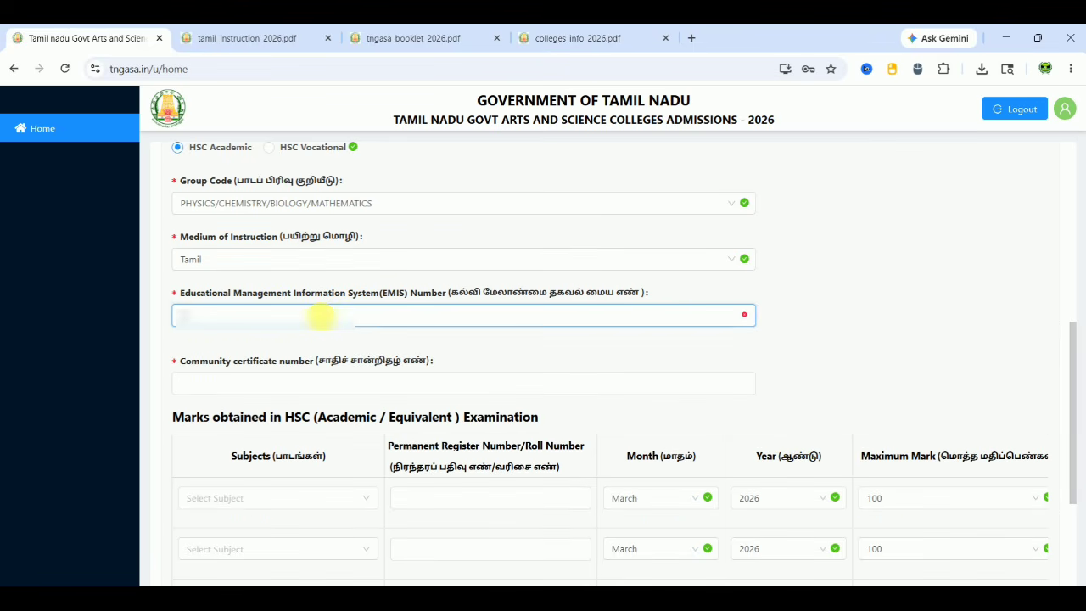
type("10001")
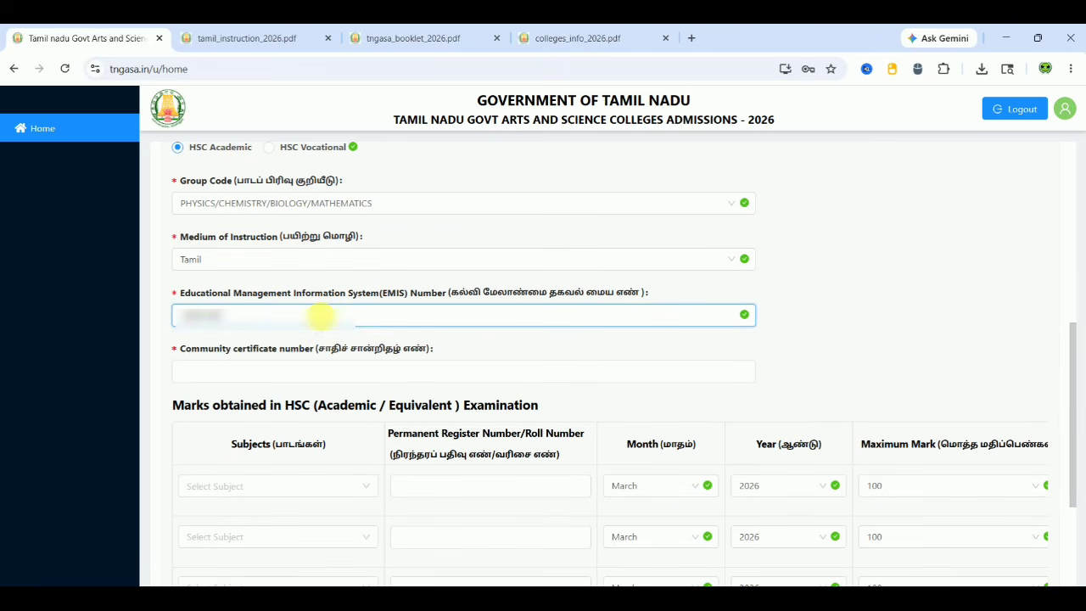
left_click(328, 378)
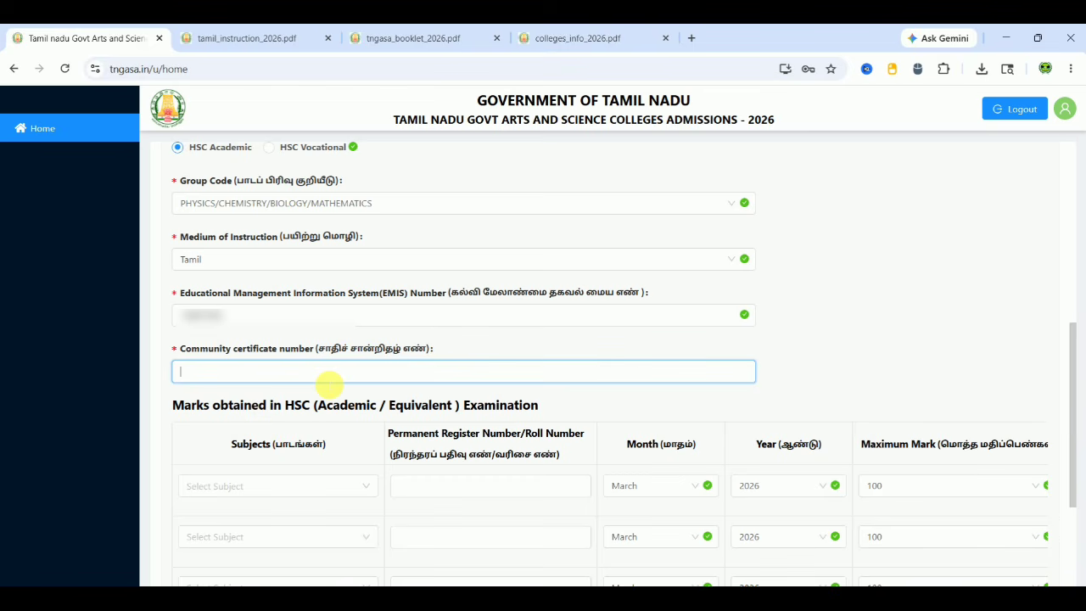
type("123")
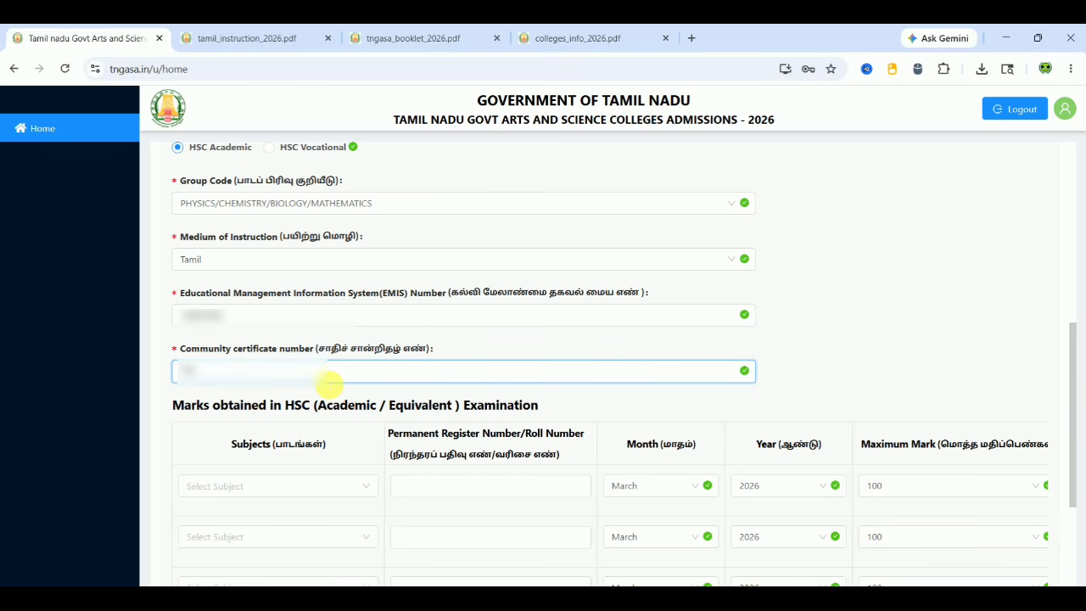
type("4567890")
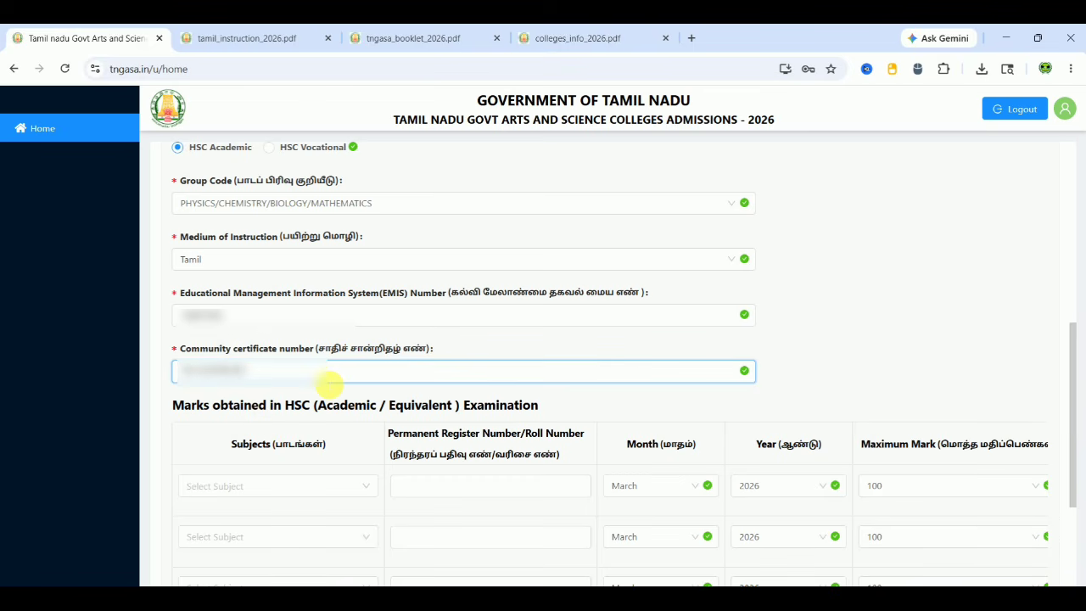
Set the first three HSC subject rows to TAMIL, ENGLISH and PHYSICS
left_click(783, 315)
scroll(784, 316, "down", 1)
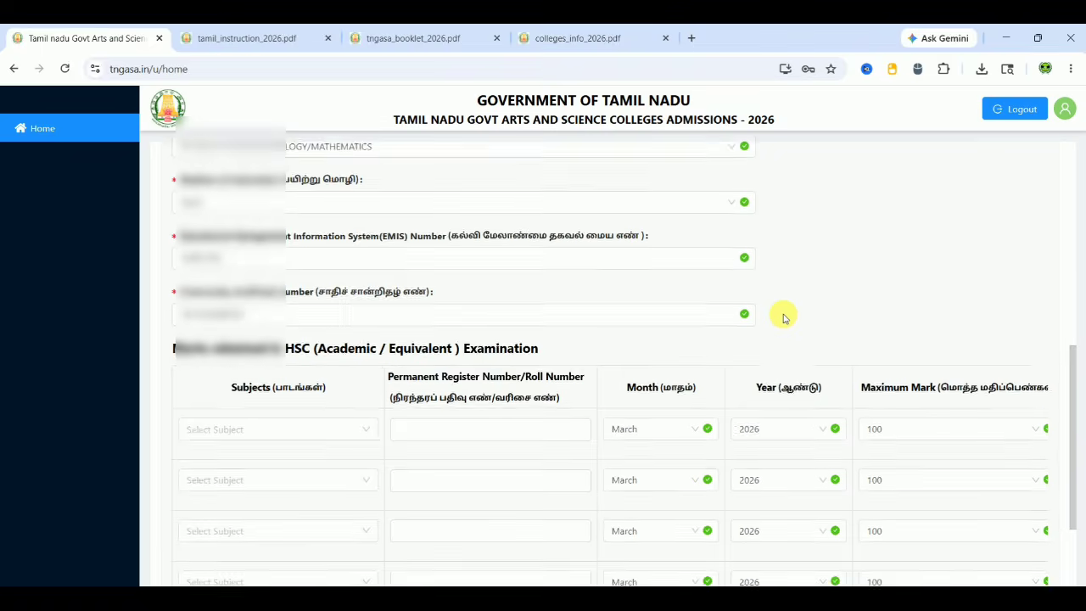
scroll(784, 317, "down", 3)
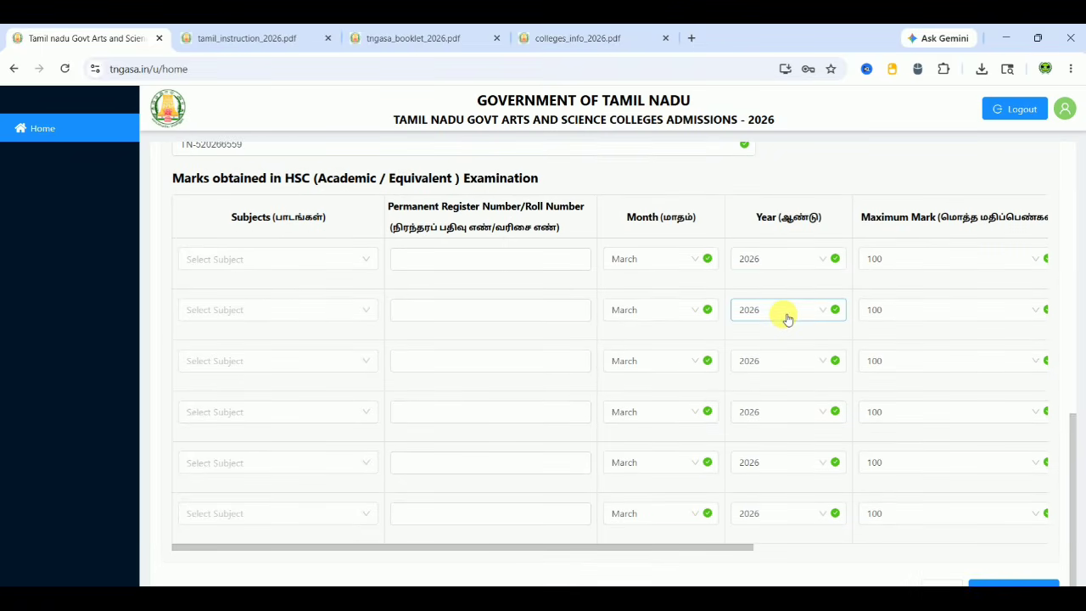
left_click(242, 259)
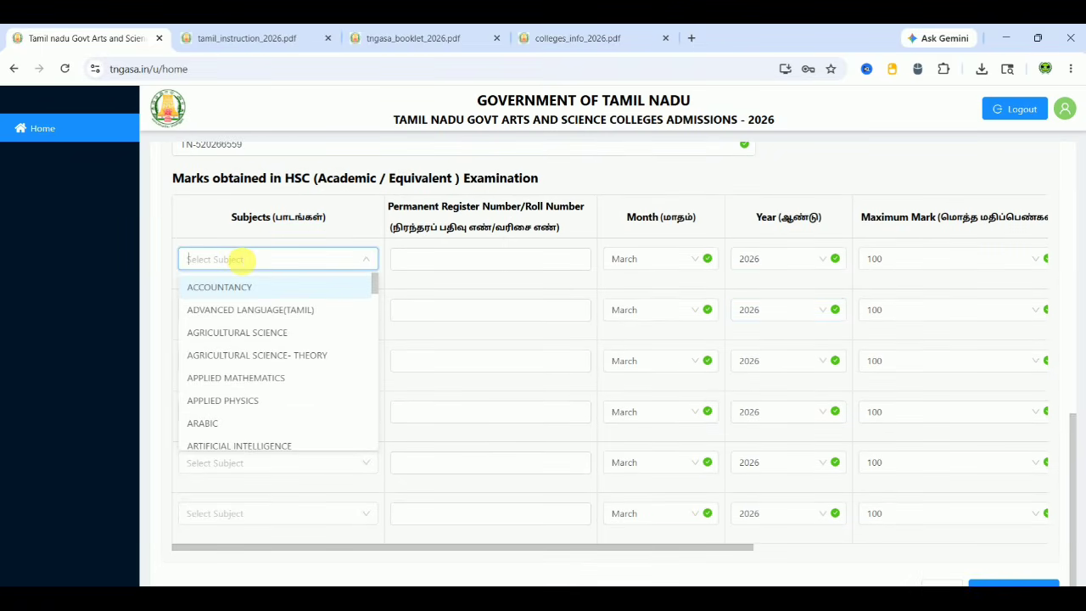
left_click(126, 259)
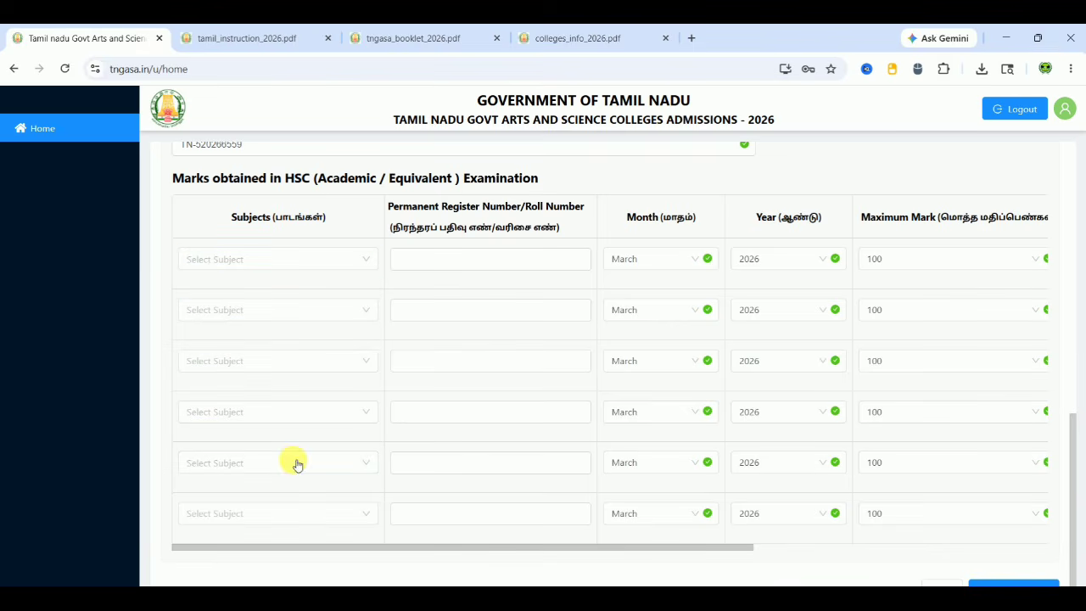
scroll(670, 387, "down", 1)
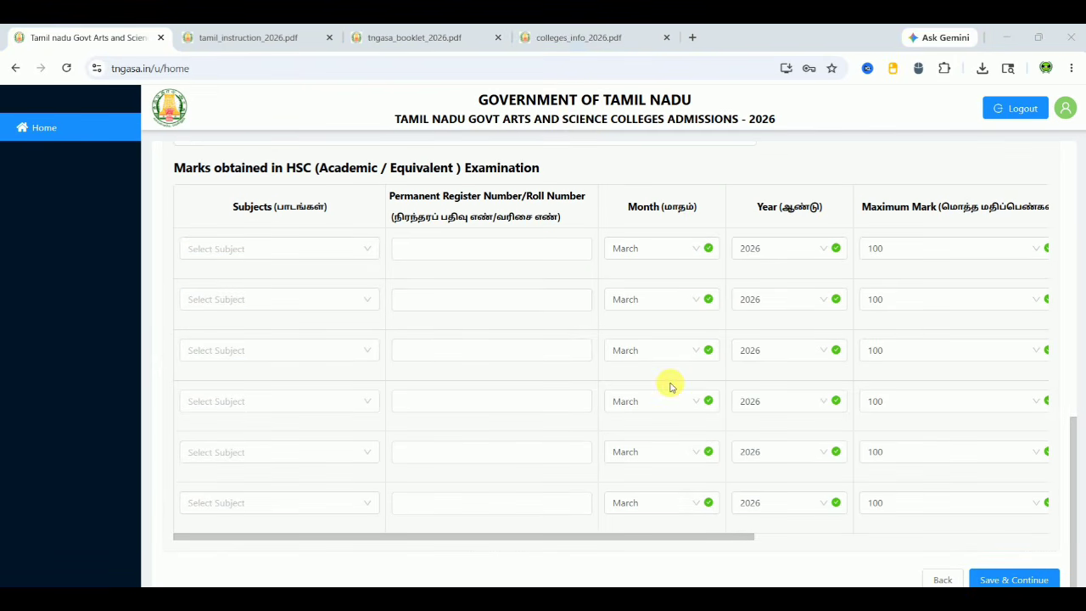
left_click(263, 251)
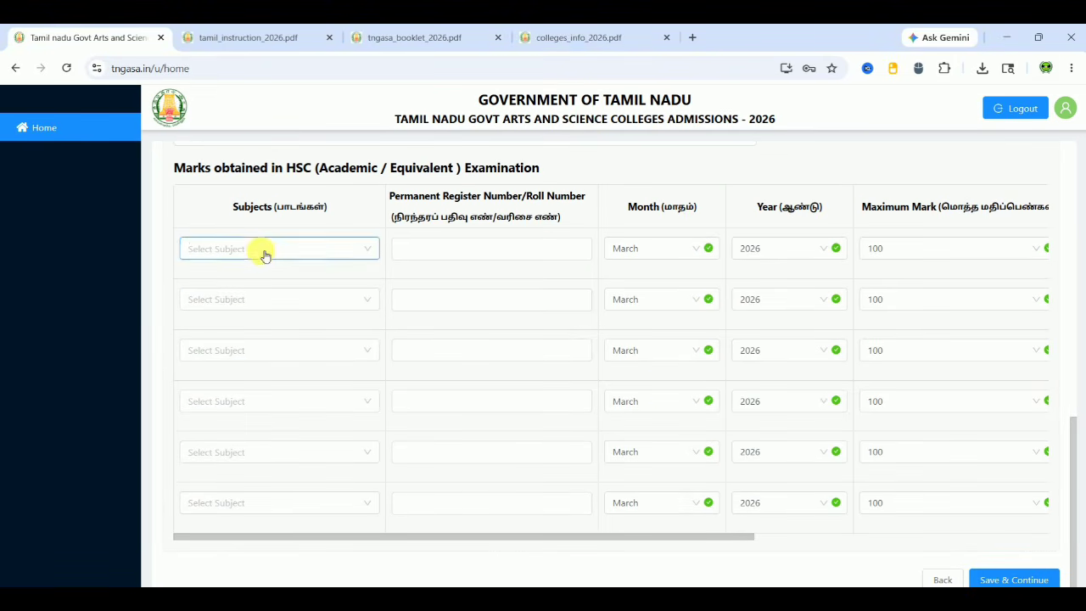
type("TA")
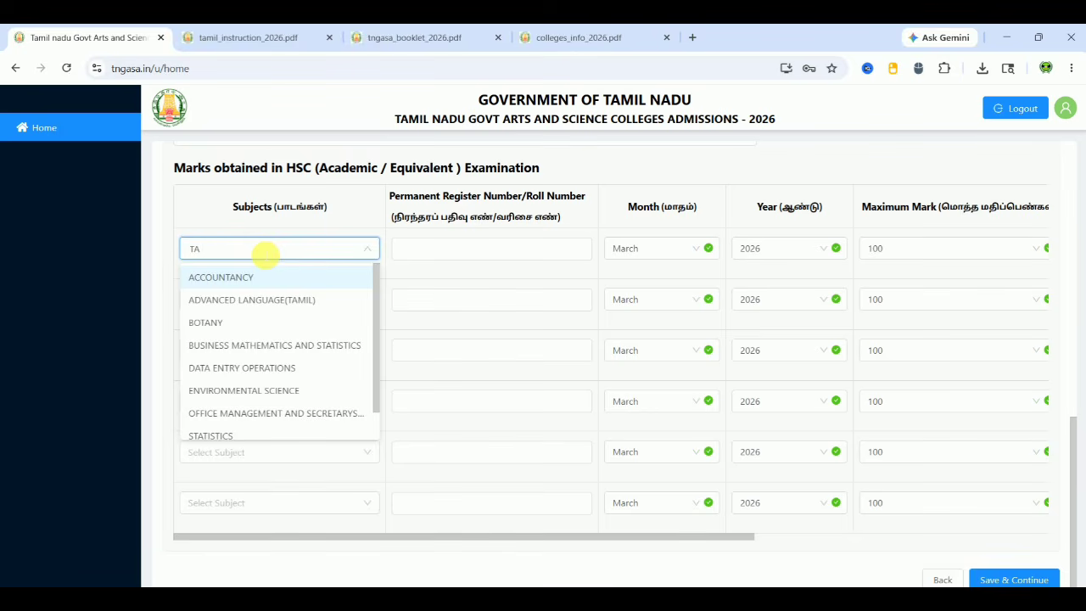
type("MIL")
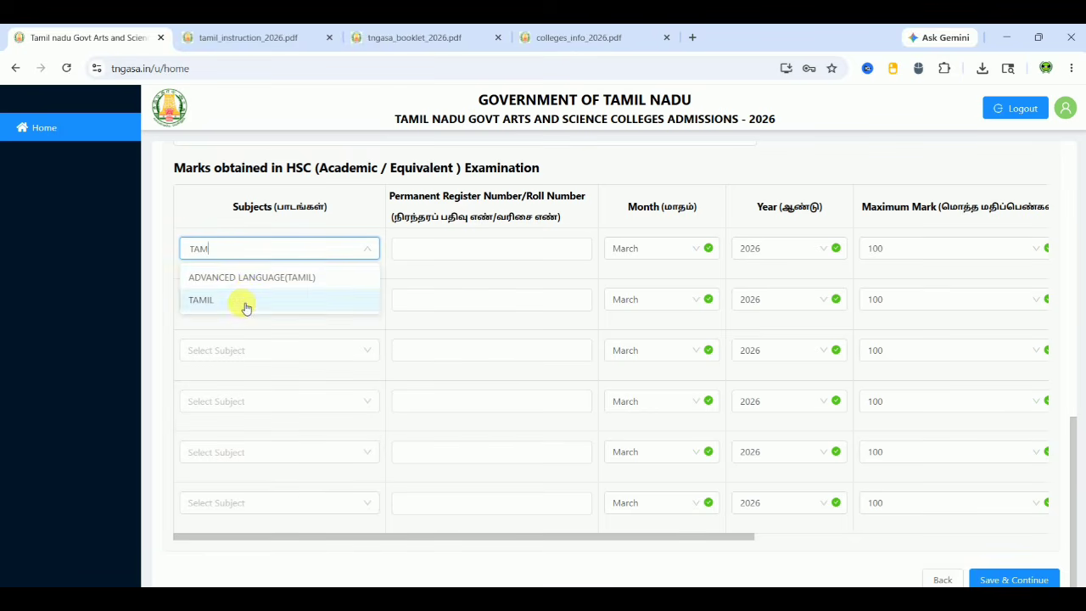
left_click(245, 301)
left_click(261, 299)
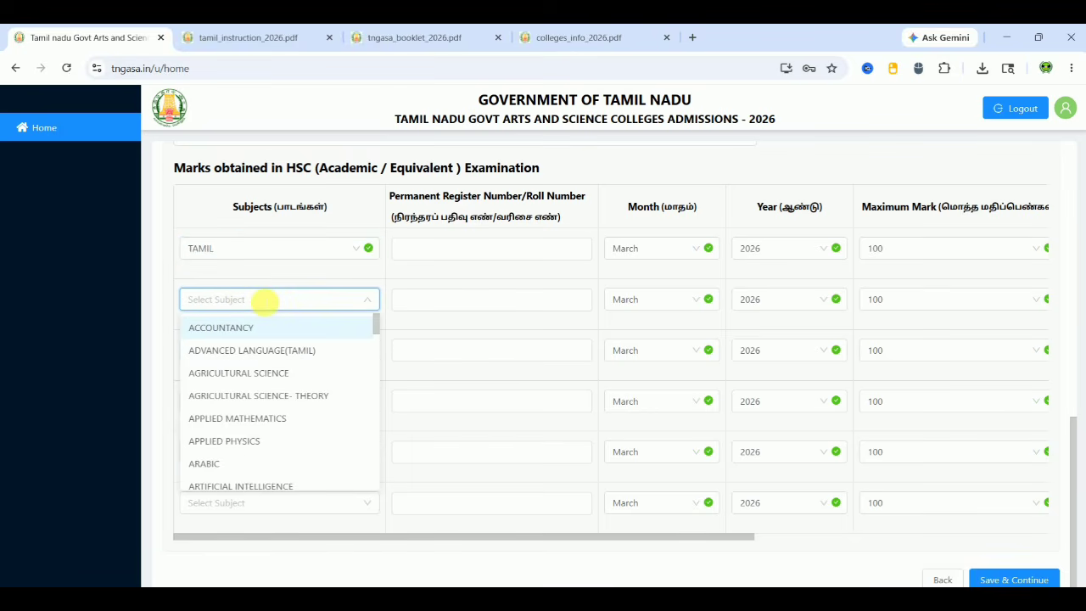
type("ENGL")
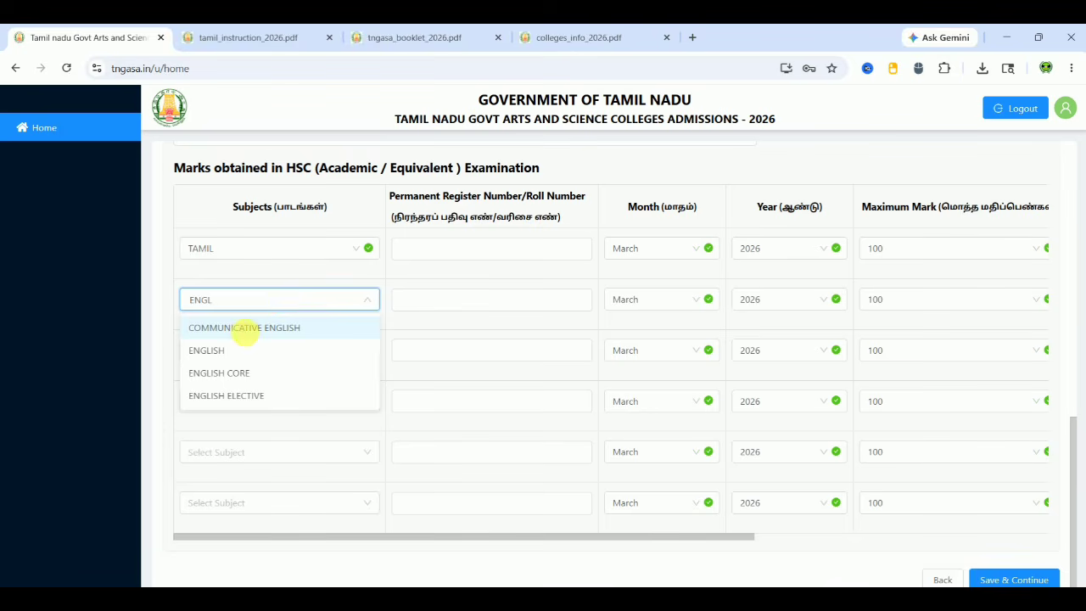
left_click(245, 353)
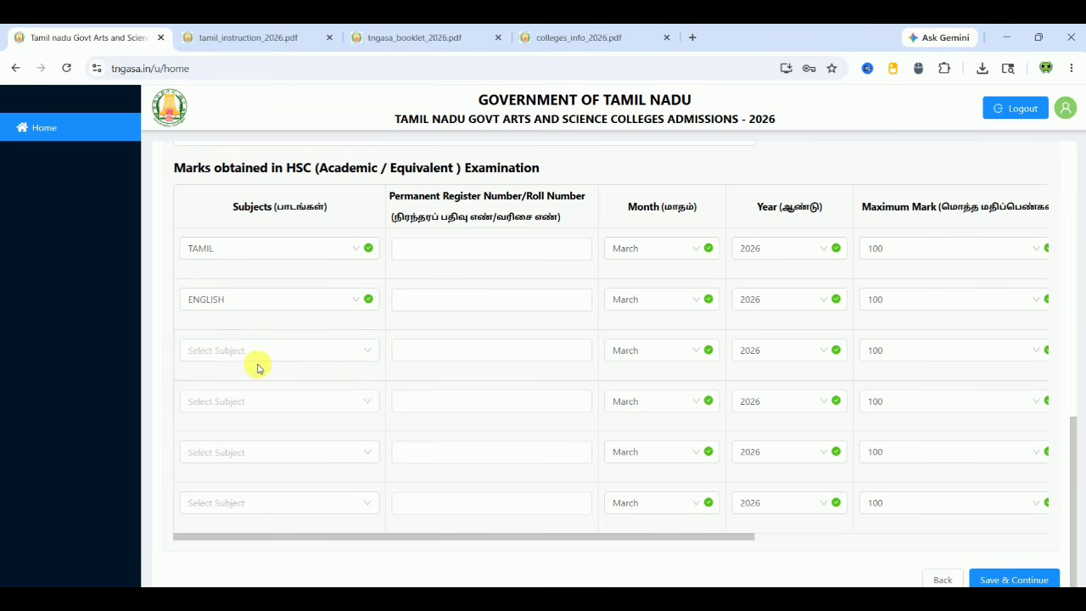
left_click(266, 359)
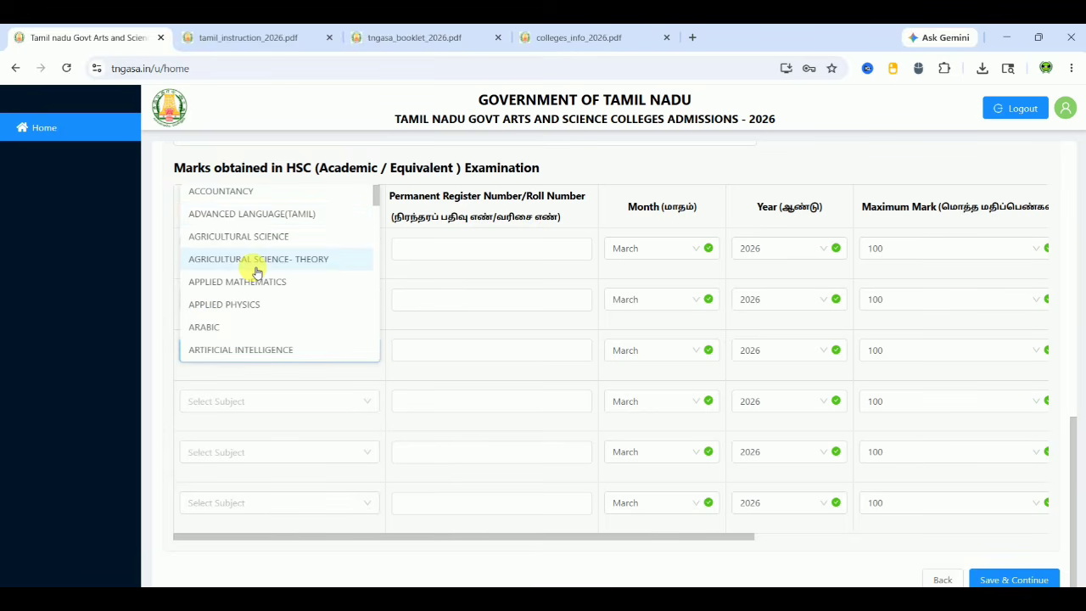
type("PHY")
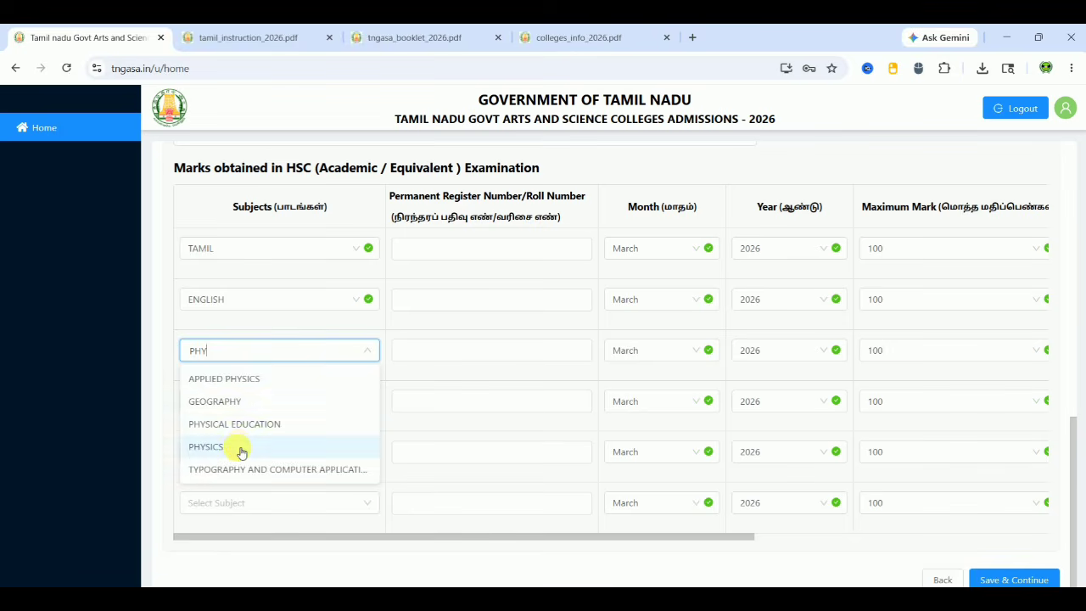
left_click(239, 447)
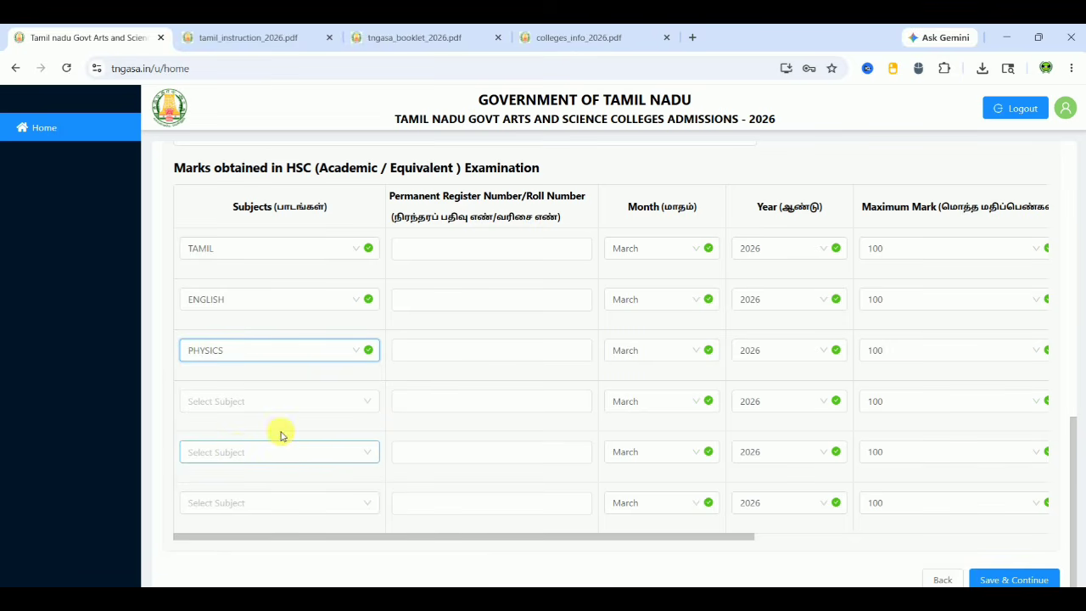
Set subject rows four to six to CHEMISTRY, BIOLOGY and MATHEMATICS
left_click(285, 410)
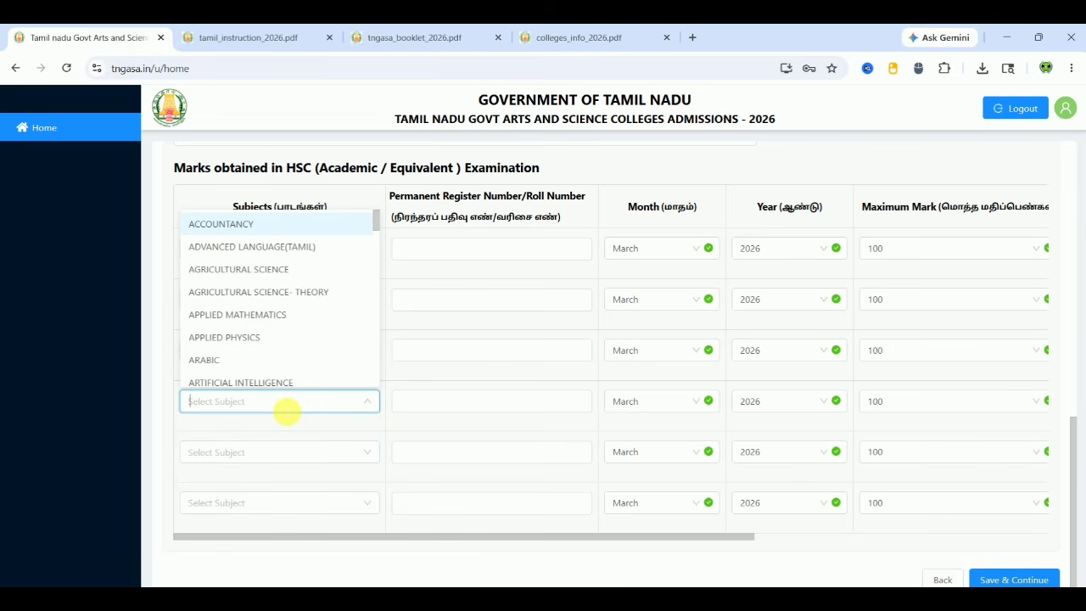
type("CHE")
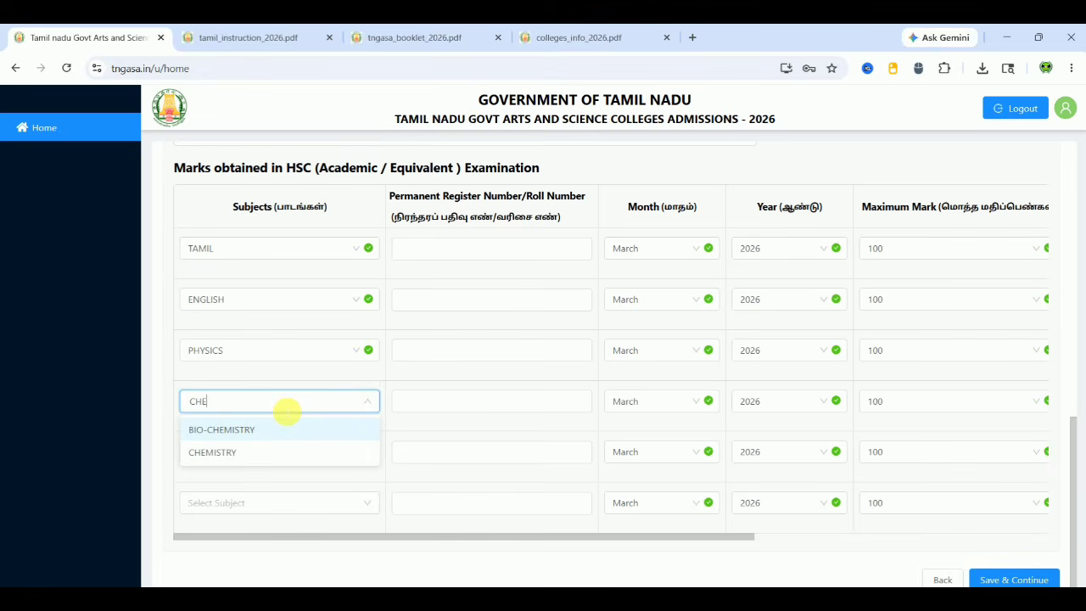
left_click(269, 455)
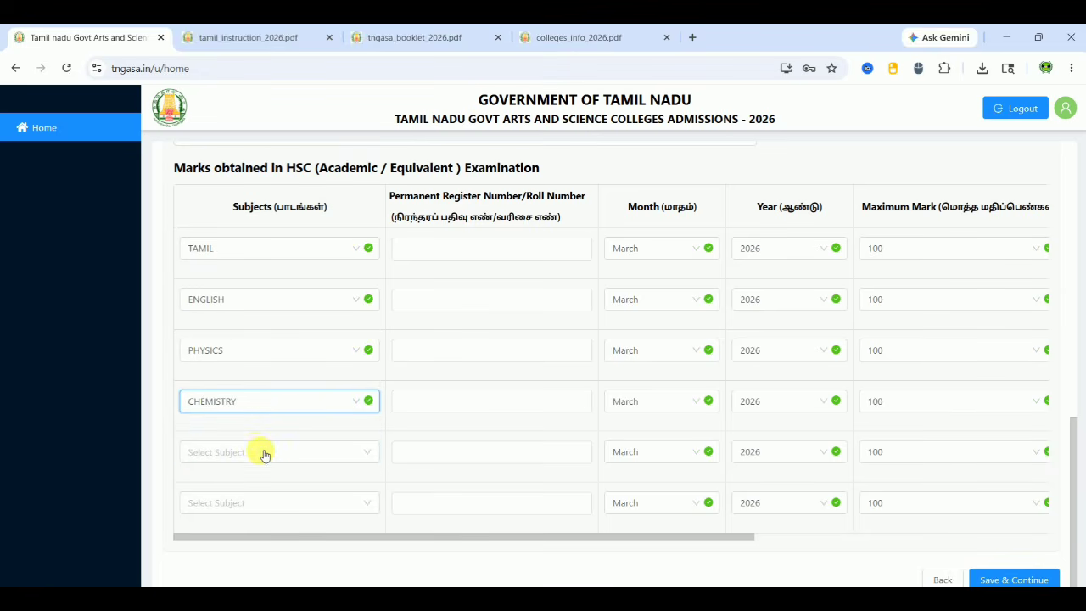
left_click(259, 451)
type("BIO")
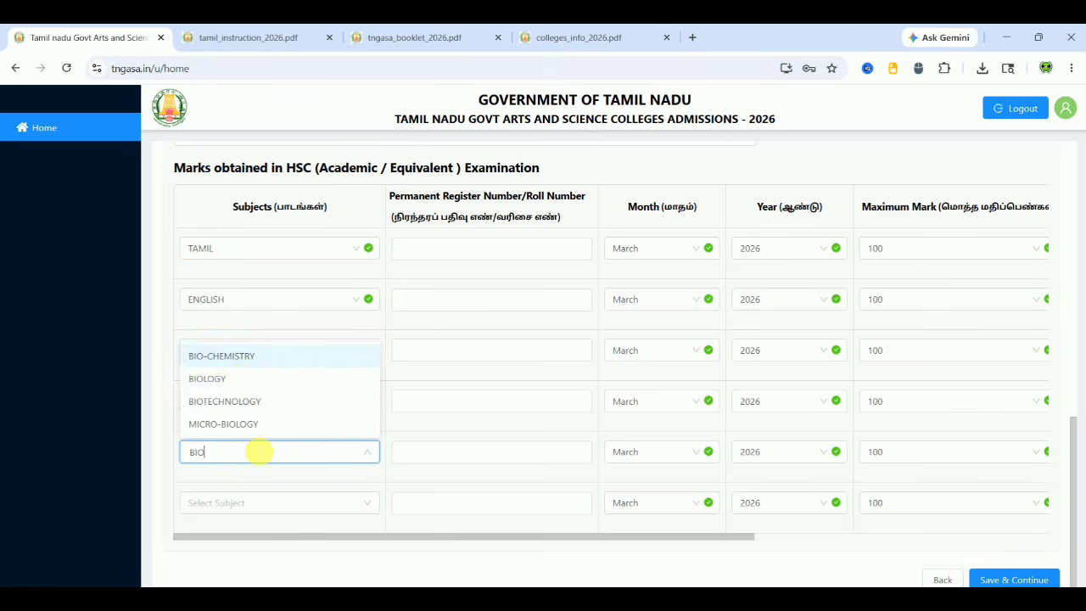
left_click(245, 380)
left_click(243, 503)
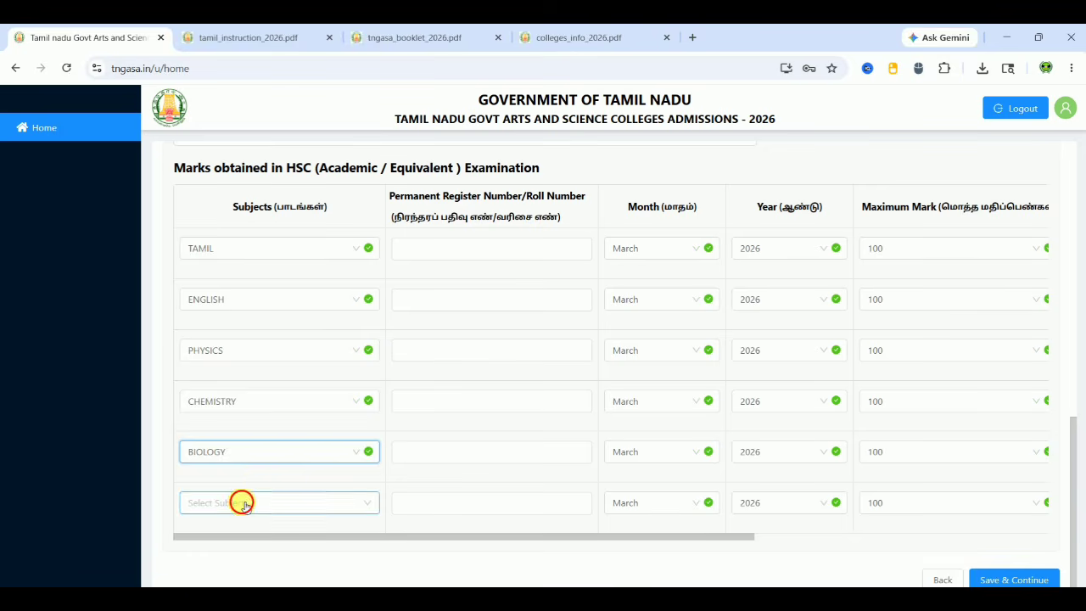
type("MATHE")
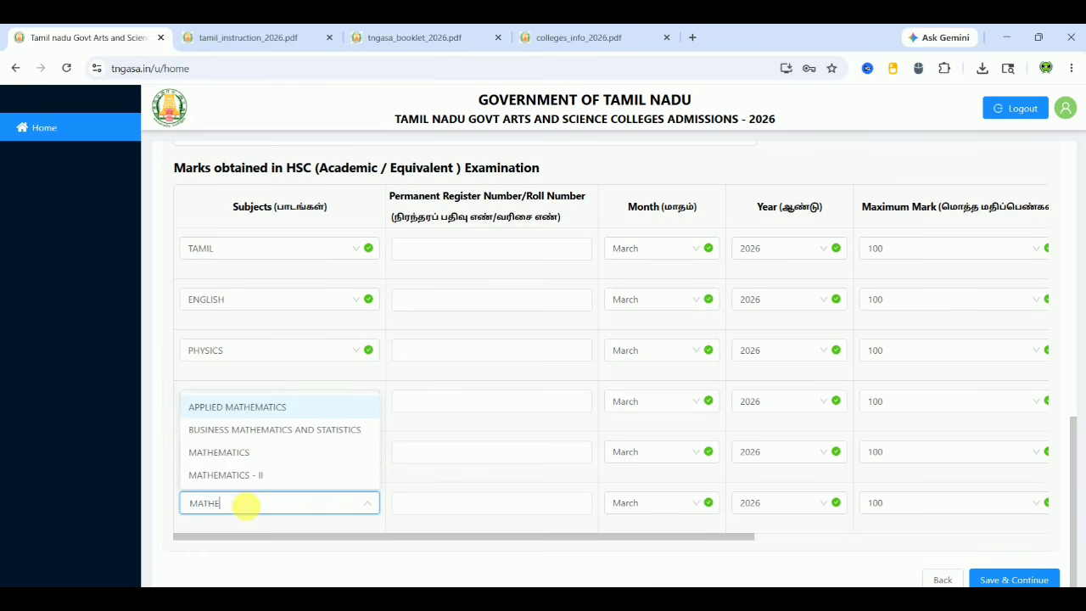
left_click(250, 451)
Enter the register number in the TAMIL row and paste it into the other five subject rows
left_click(468, 249)
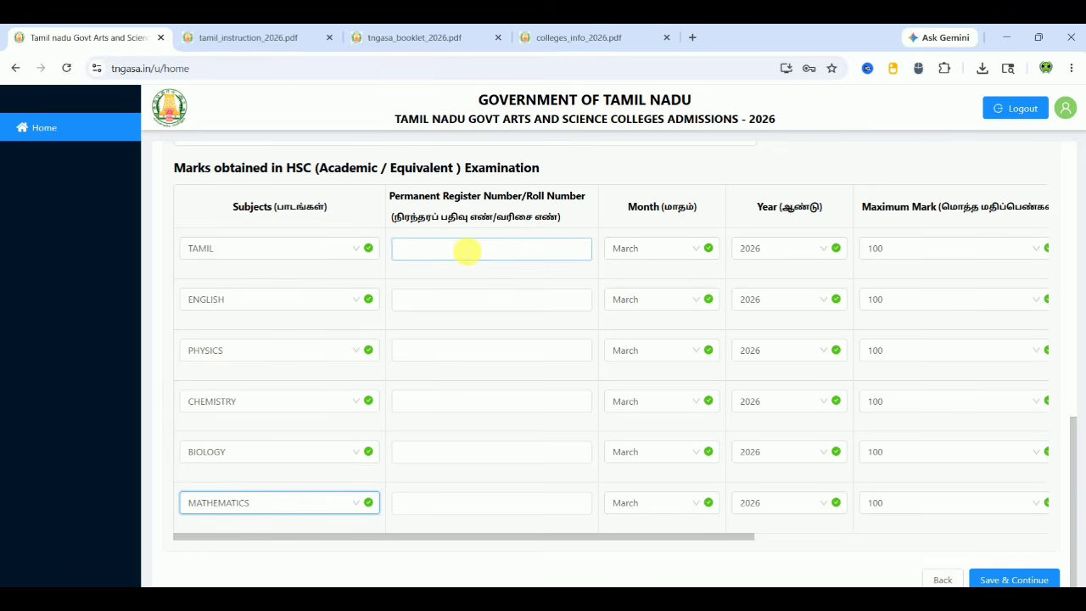
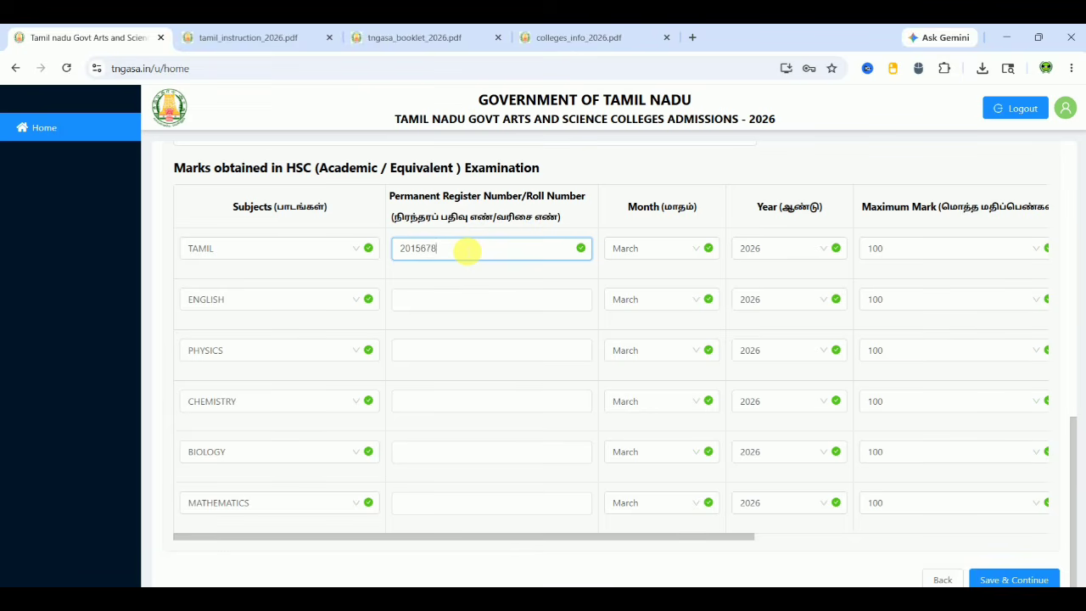
key("ctrl+a")
key("ctrl+c")
left_click(475, 298)
key("ctrl+v")
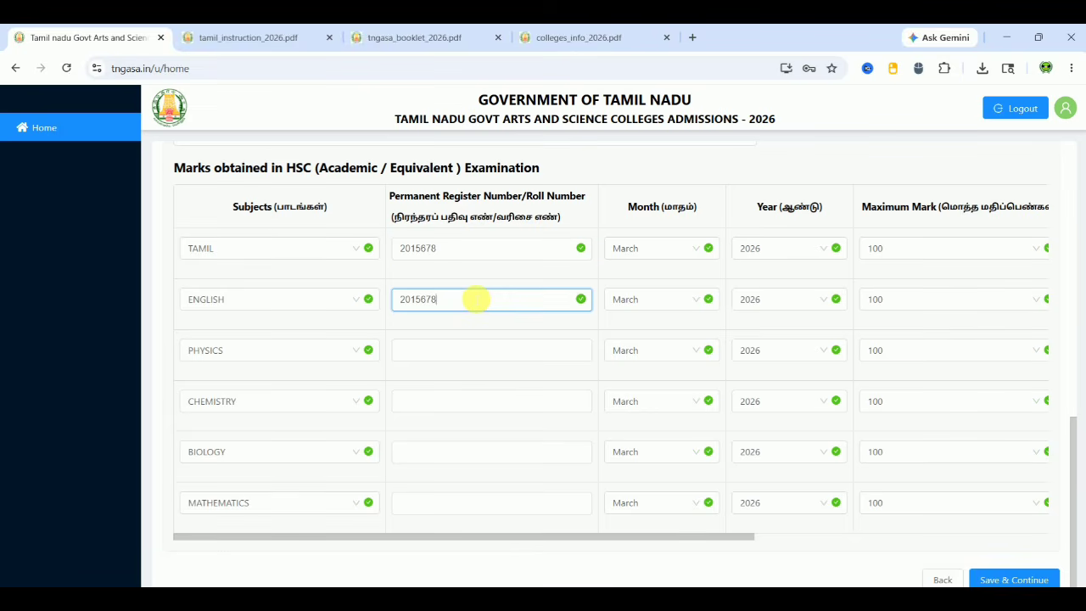
left_click(484, 352)
key("ctrl+v")
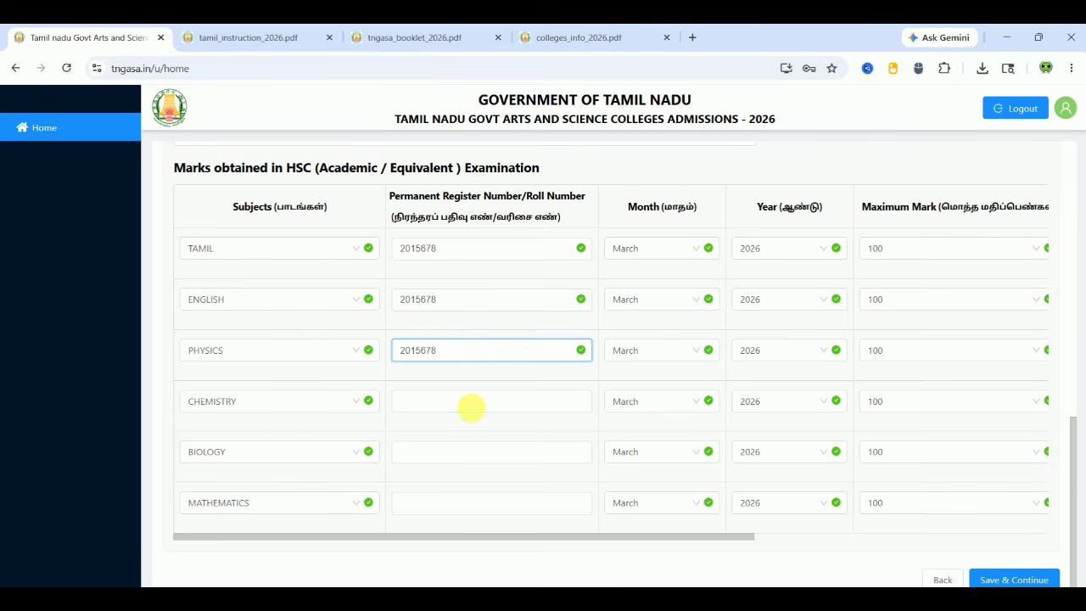
left_click(471, 407)
key("ctrl+v")
left_click(479, 459)
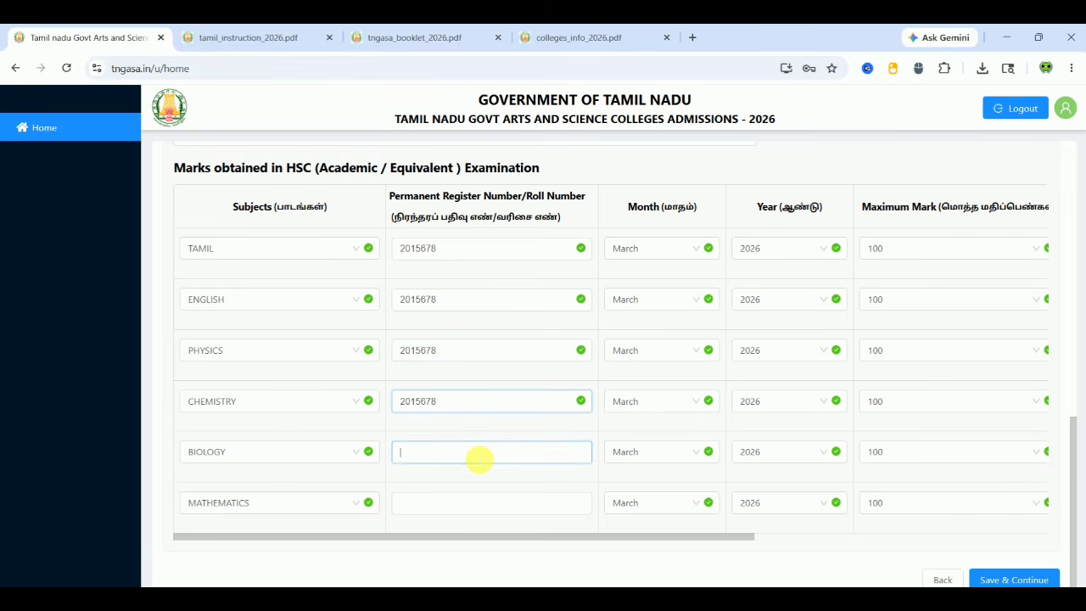
key("ctrl+v")
left_click(473, 502)
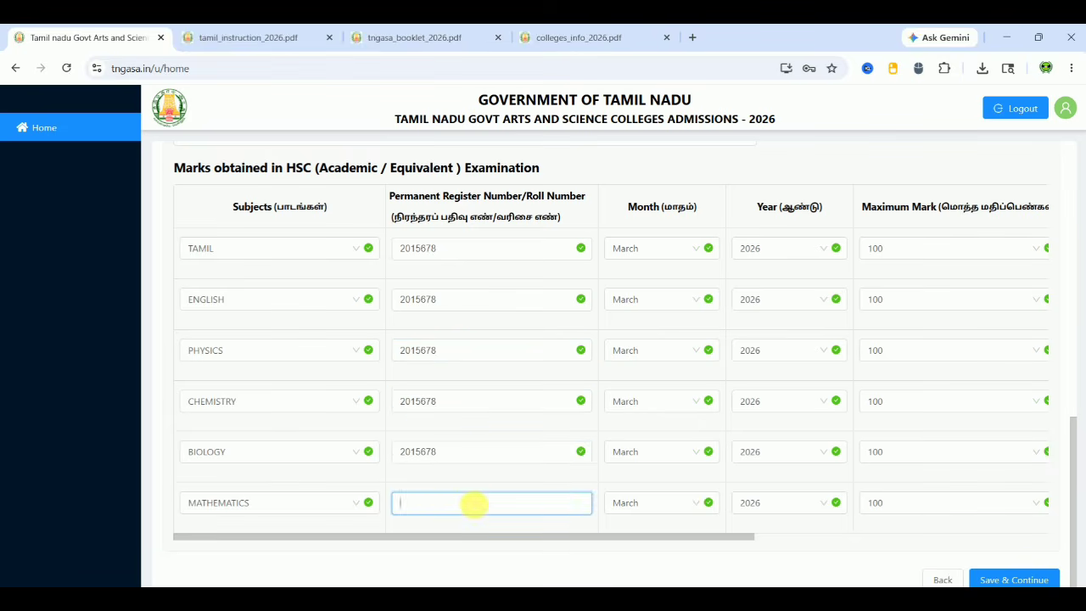
key("ctrl+v")
left_click(580, 566)
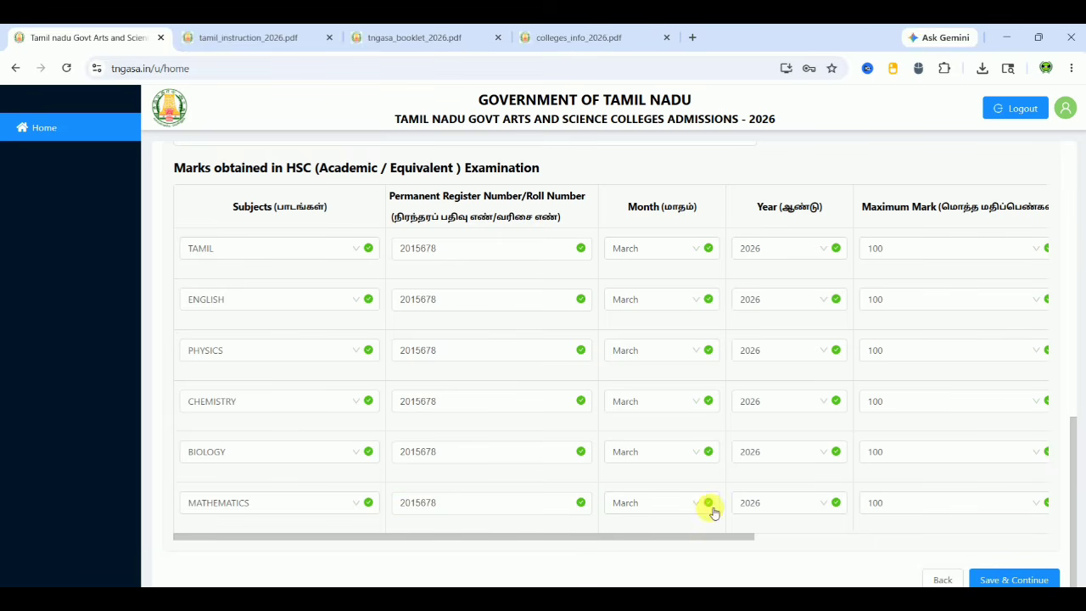
Enter obtained marks 85, 76, 80, 75, 80 and 76 for the six subjects
left_click_drag(708, 541, 916, 549)
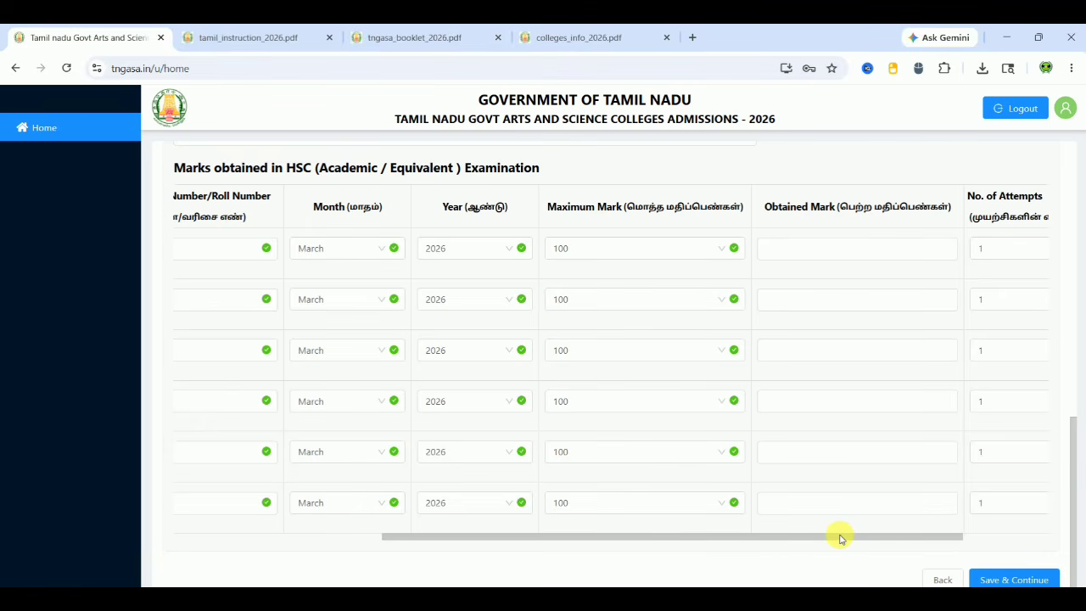
left_click_drag(840, 537, 918, 558)
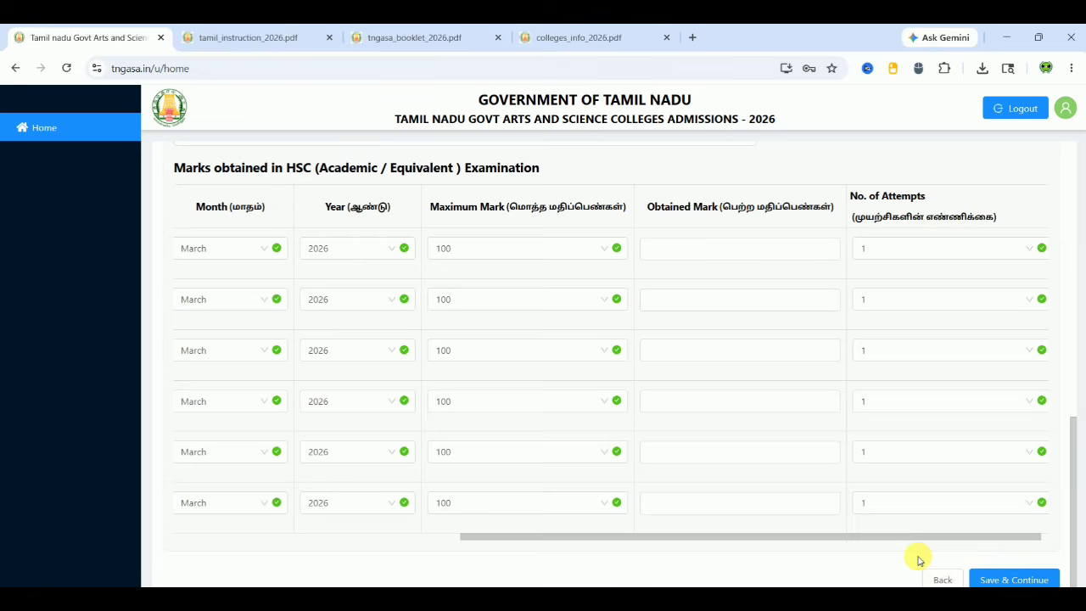
left_click(784, 306)
left_click(738, 257)
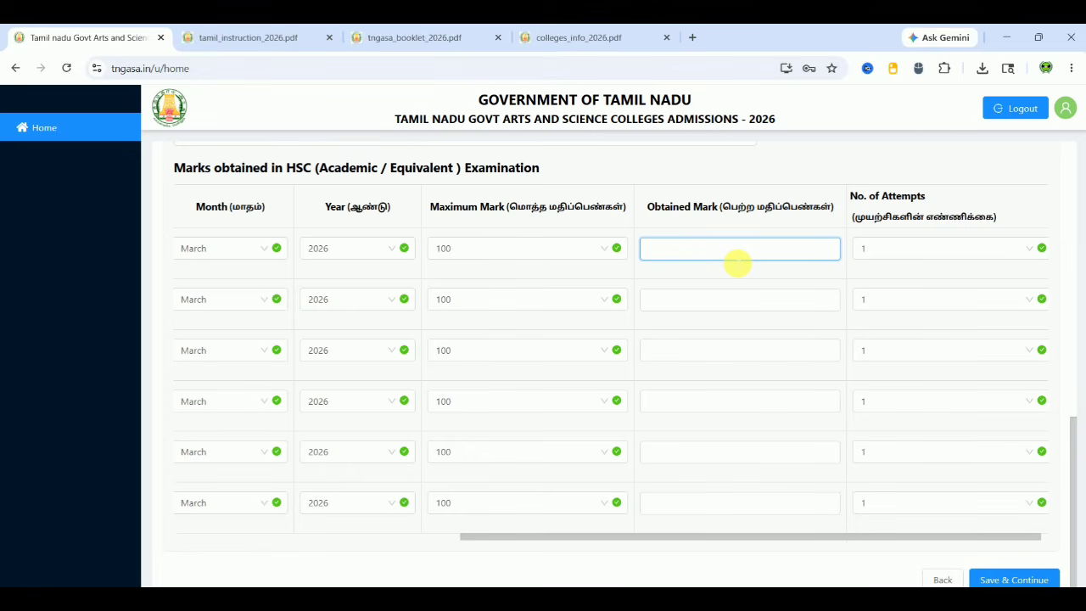
type("85")
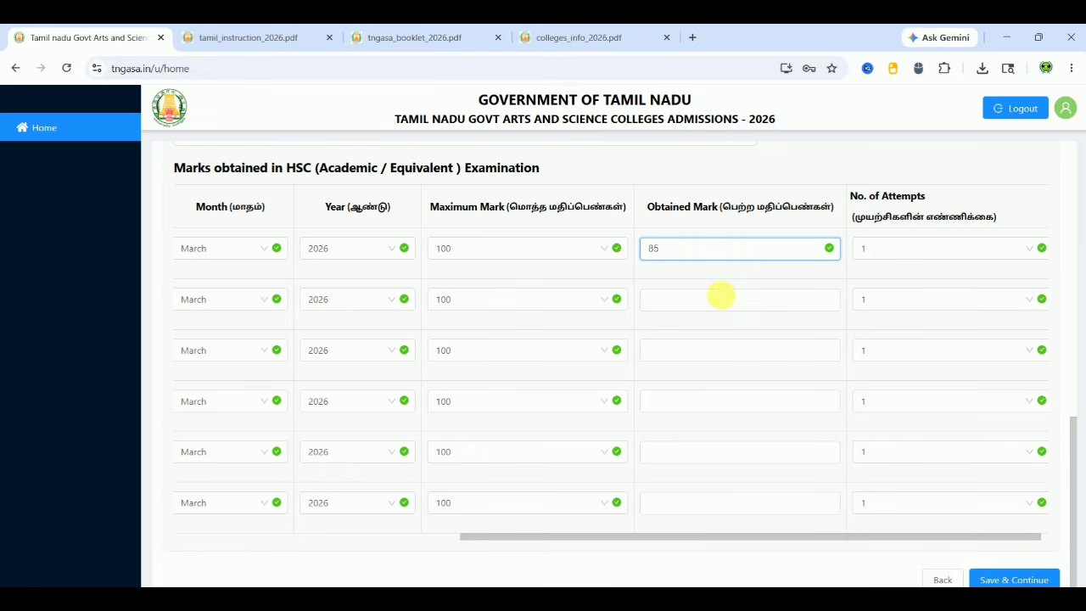
left_click(718, 299)
type("76")
left_click(687, 350)
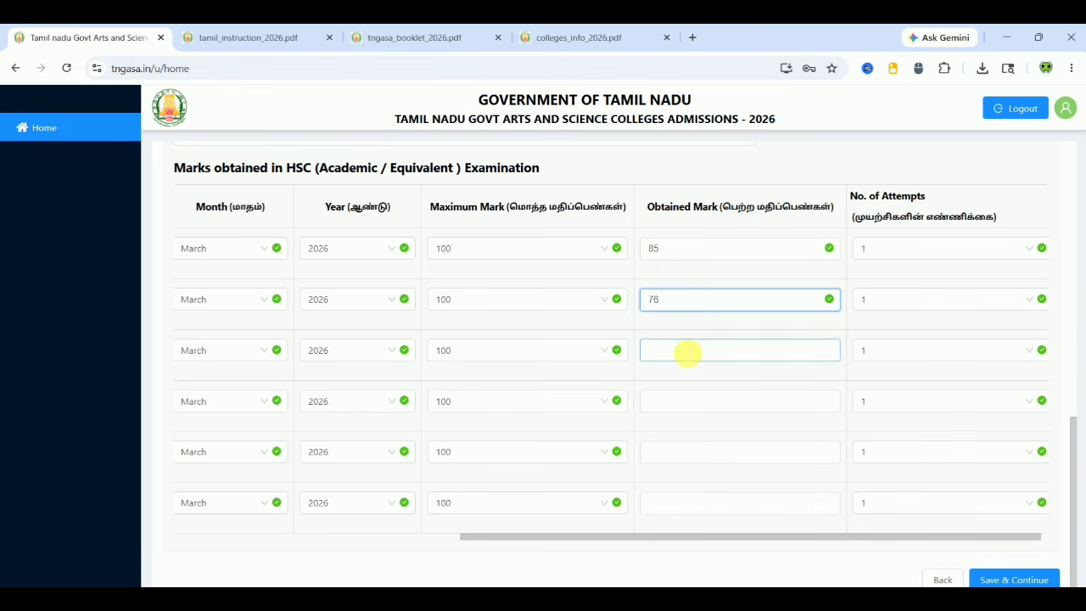
type("80")
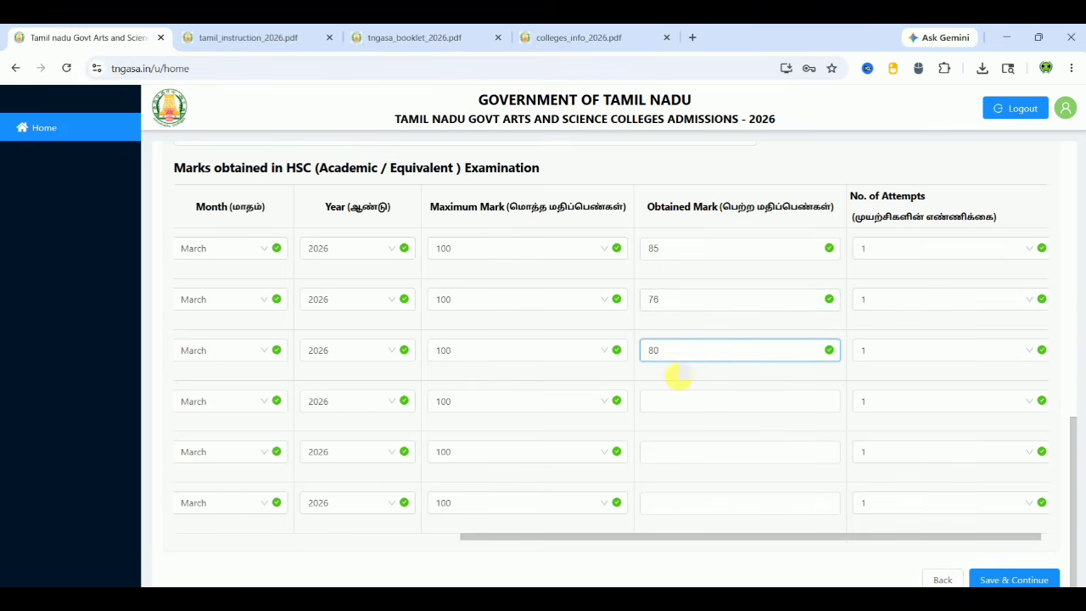
left_click(683, 405)
type("75")
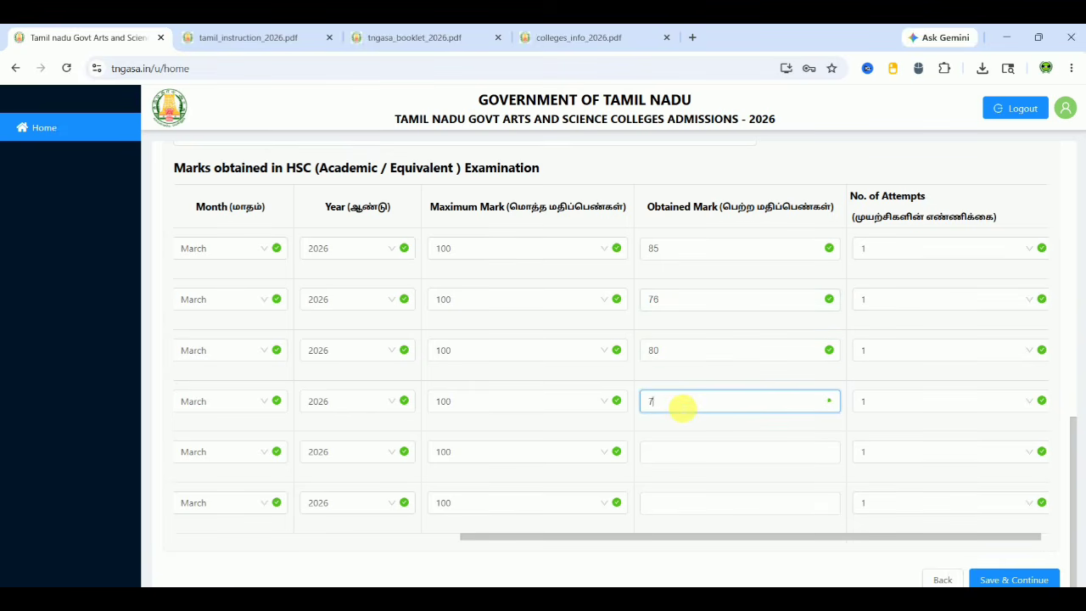
left_click(668, 451)
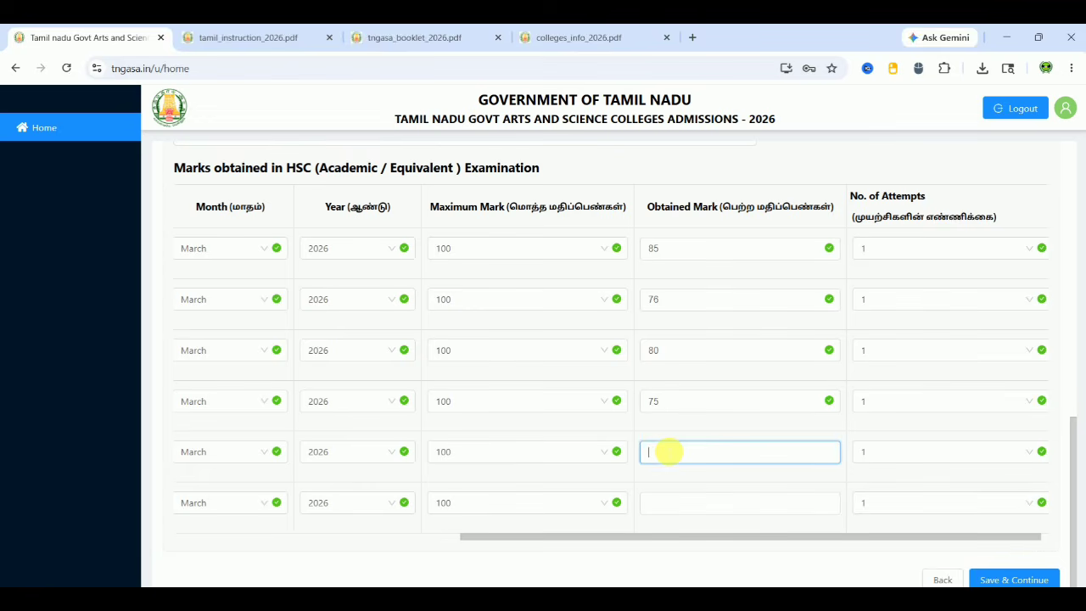
type("80")
left_click(672, 503)
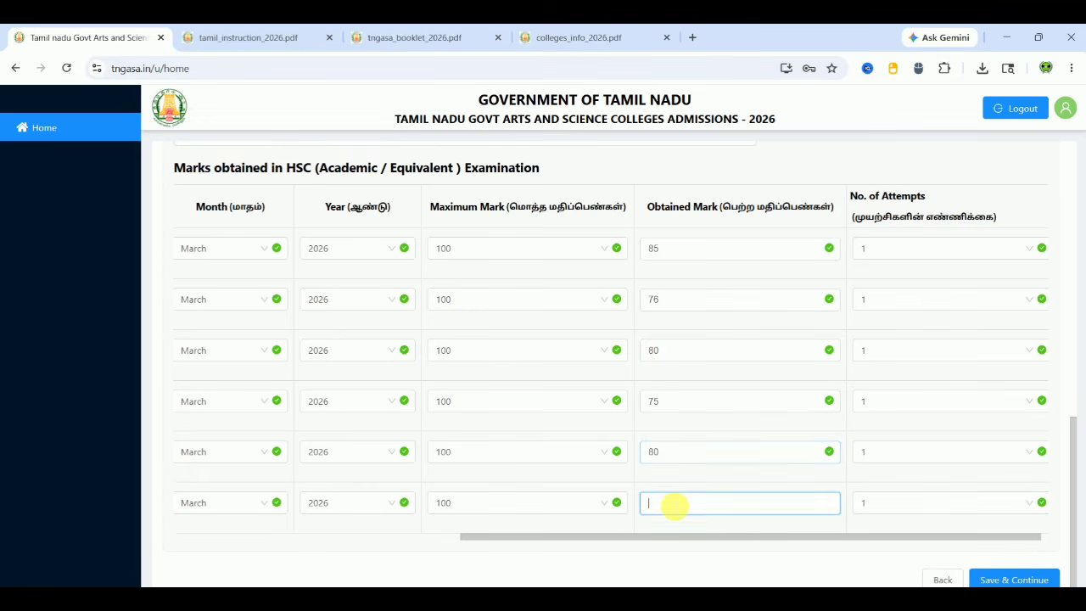
type("76")
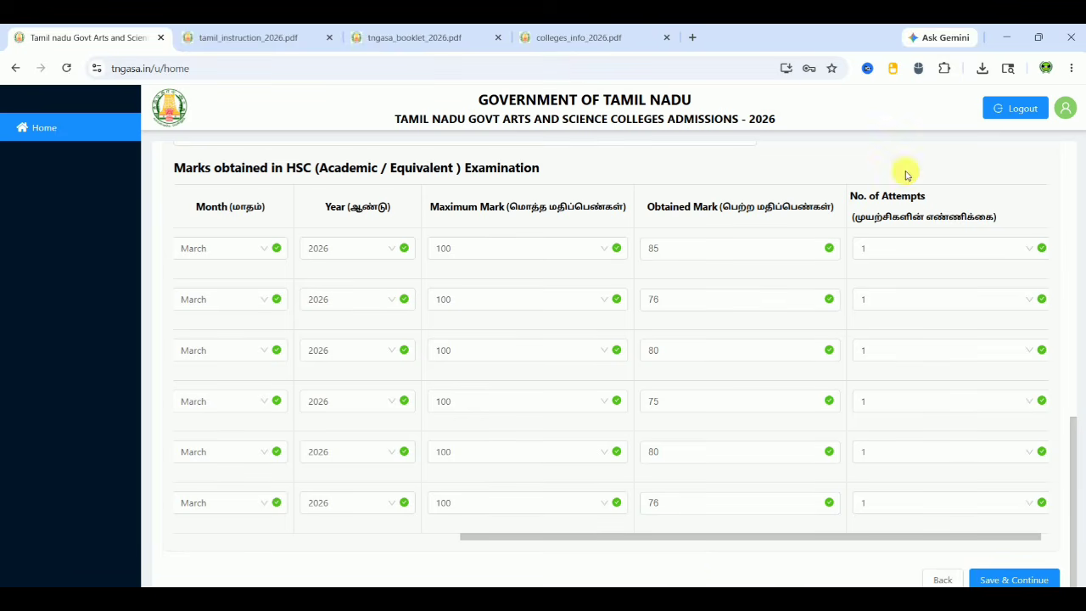
Confirm the number of attempts stays at 1
left_click(958, 256)
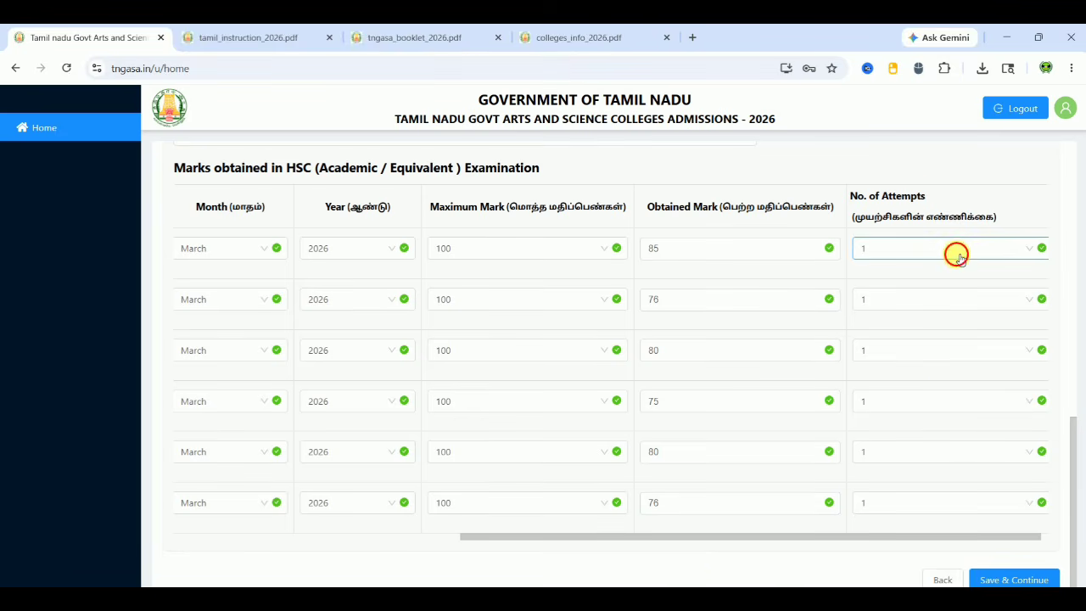
left_click(959, 258)
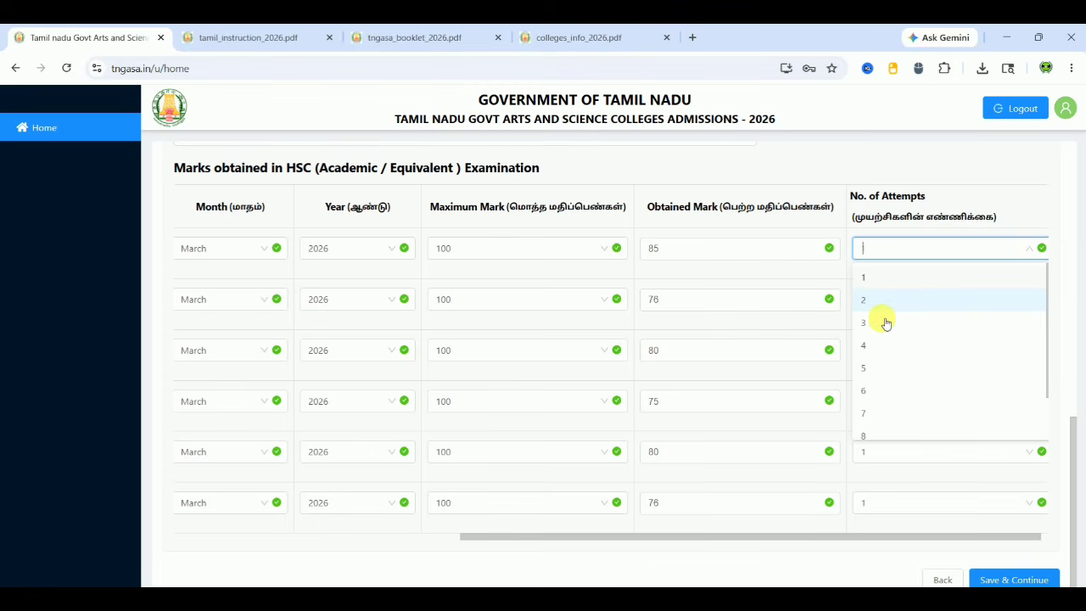
left_click(729, 551)
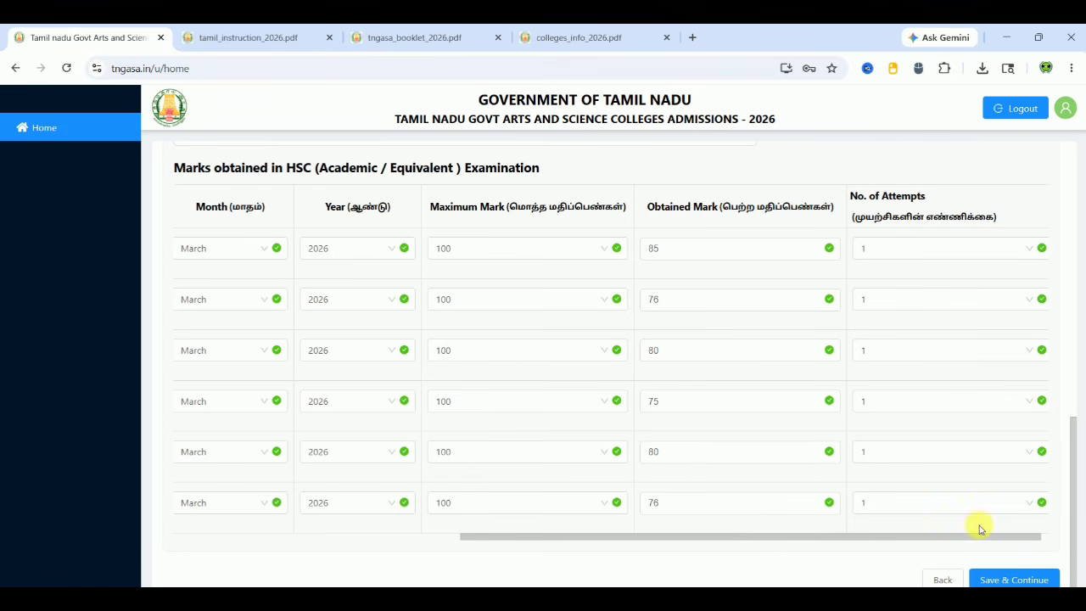
left_click(1003, 581)
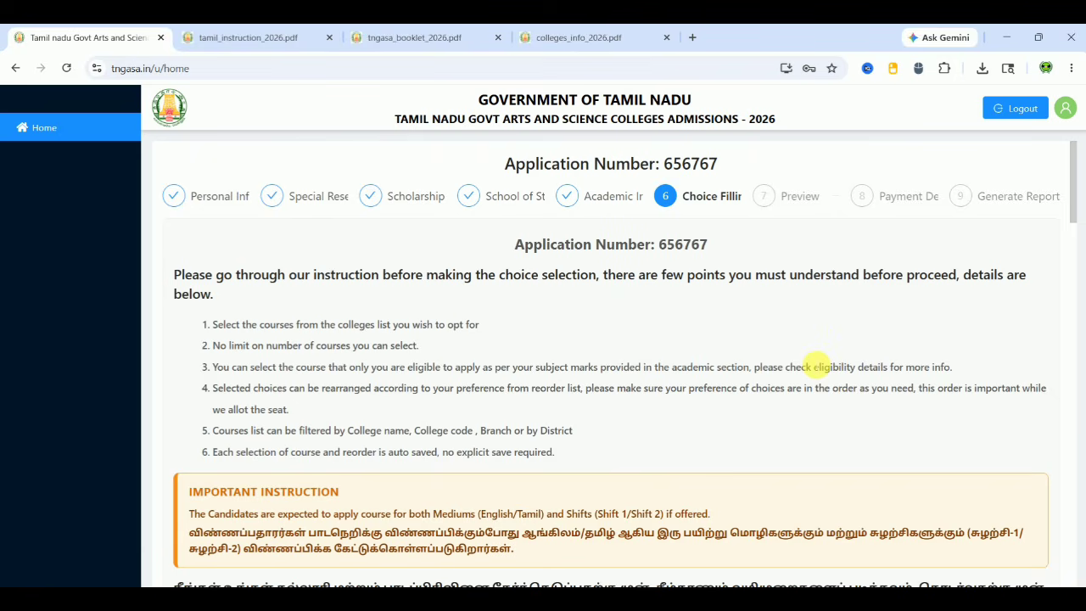
scroll(815, 364, "down", 3)
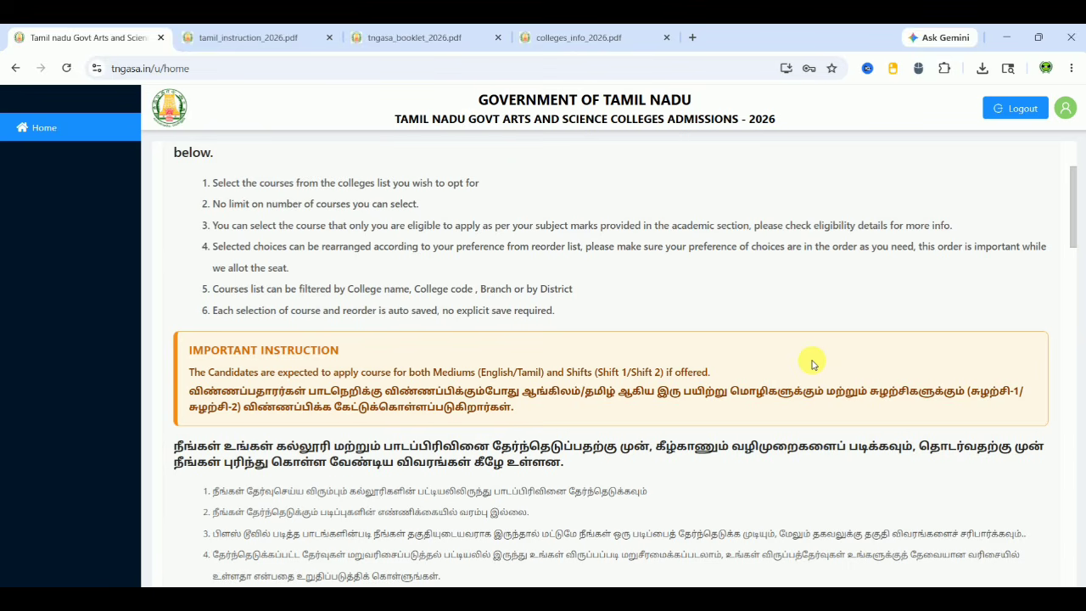
scroll(811, 363, "down", 3)
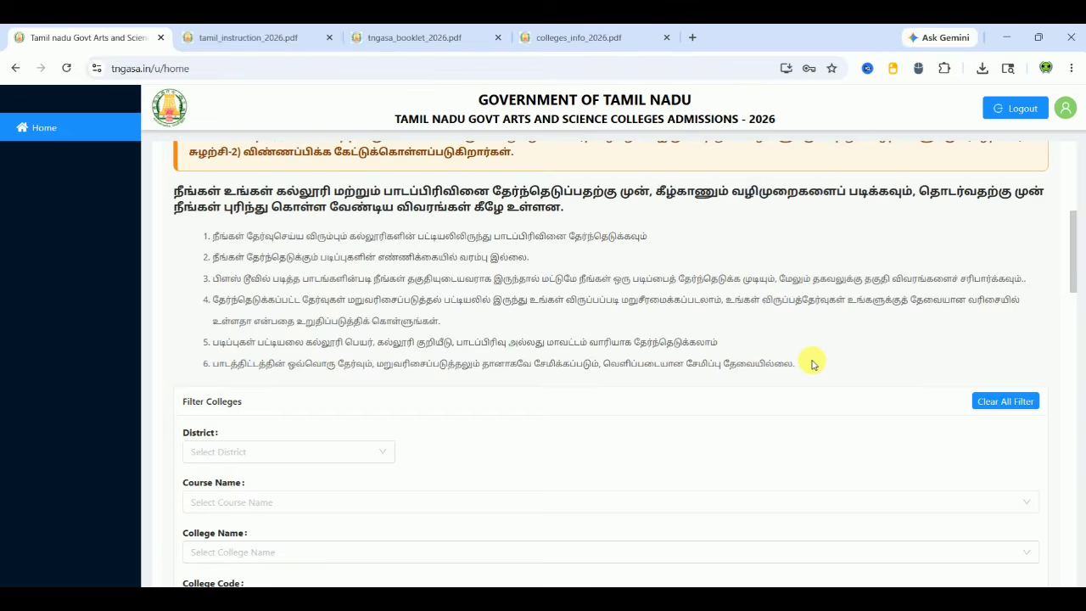
scroll(812, 363, "down", 2)
scroll(811, 360, "down", 1)
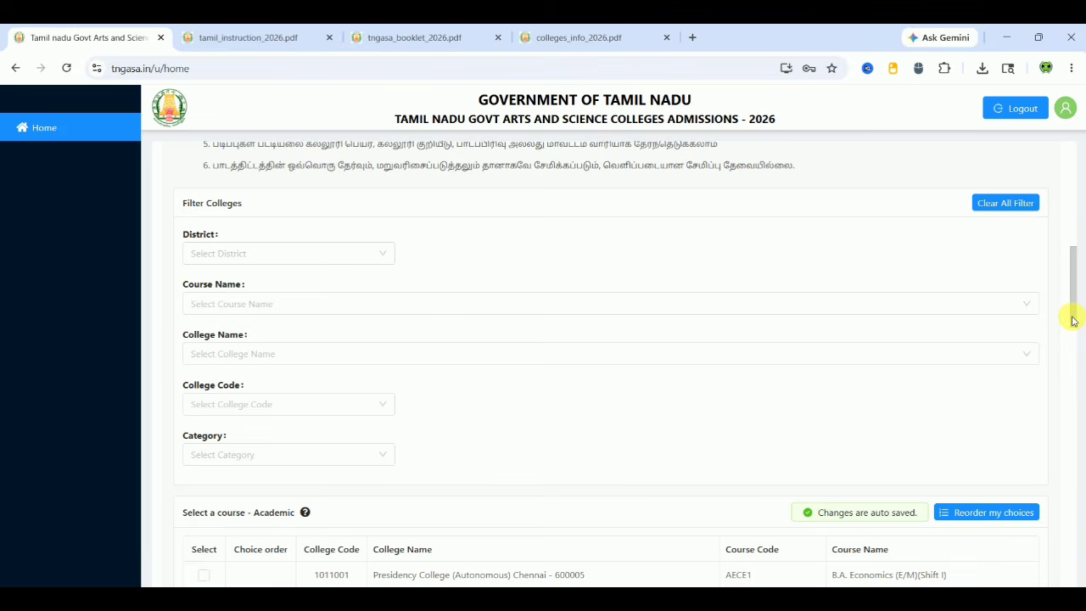
Filter courses to Tiruvannamalai district and Kalaignar Karunanidhi Government Arts College (code 1081005)
mouse_move(1072, 317)
left_mouse_down()
mouse_move(1081, 546)
mouse_move(1072, 274)
mouse_move(1082, 321)
left_mouse_up()
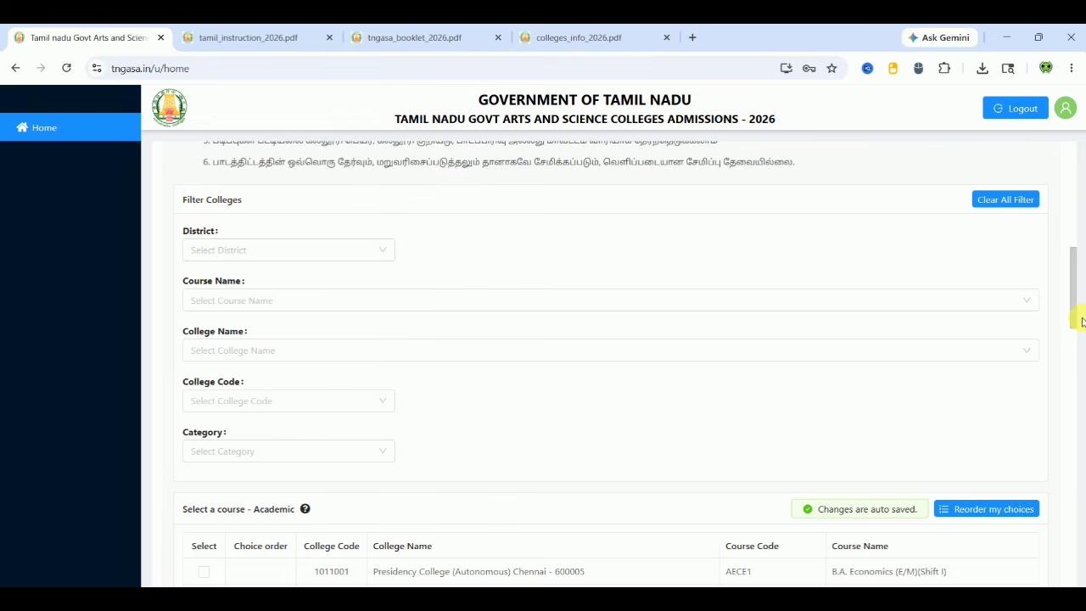
left_click(314, 249)
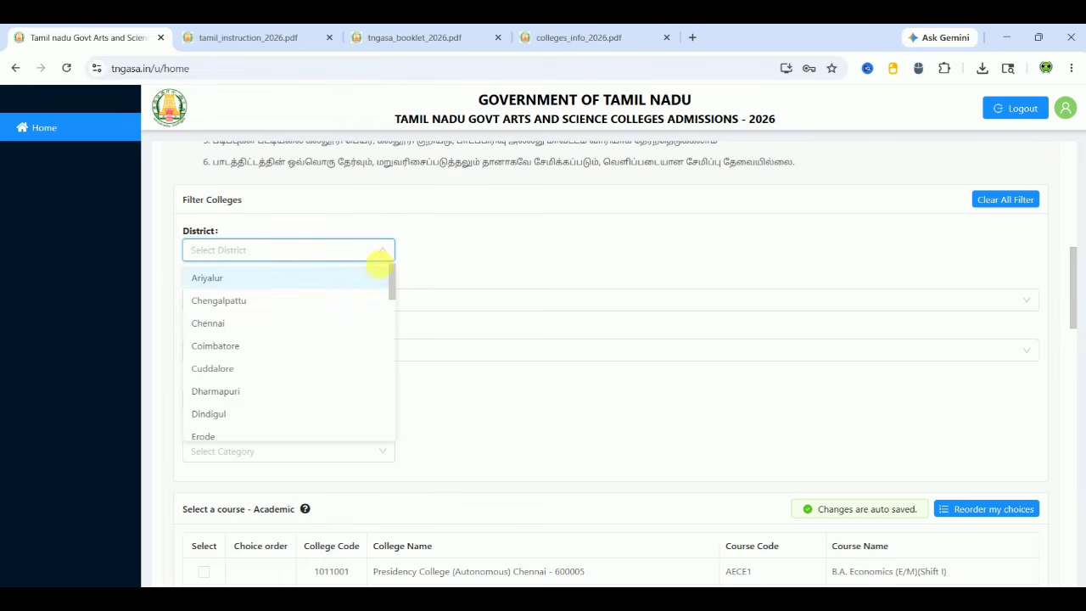
left_click_drag(387, 284, 381, 419)
left_click(284, 334)
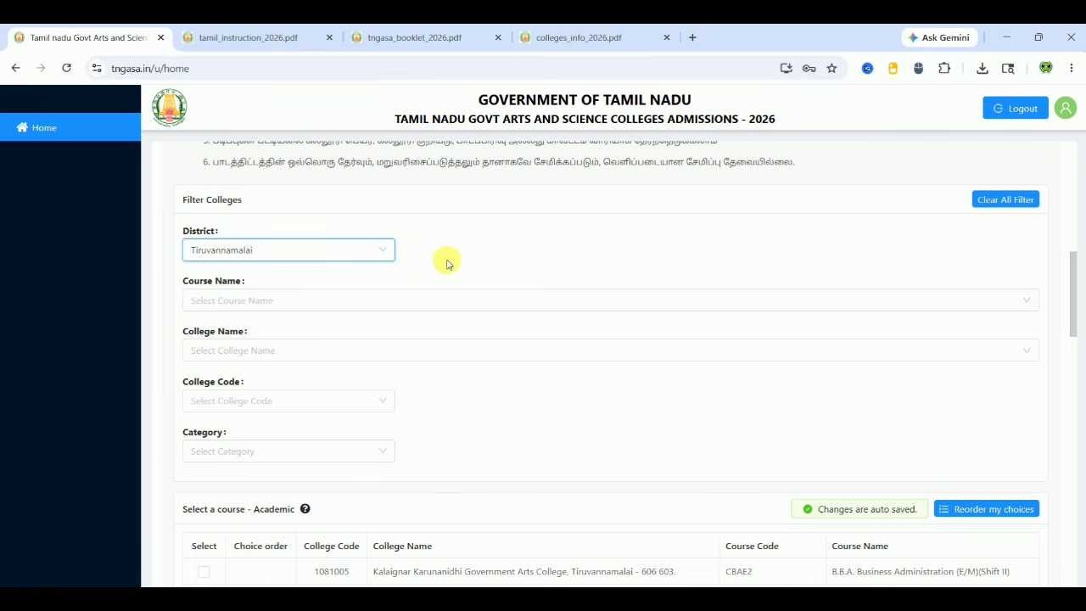
mouse_move(1073, 326)
left_mouse_down()
mouse_move(1069, 518)
mouse_move(1079, 463)
mouse_move(1074, 310)
left_mouse_up()
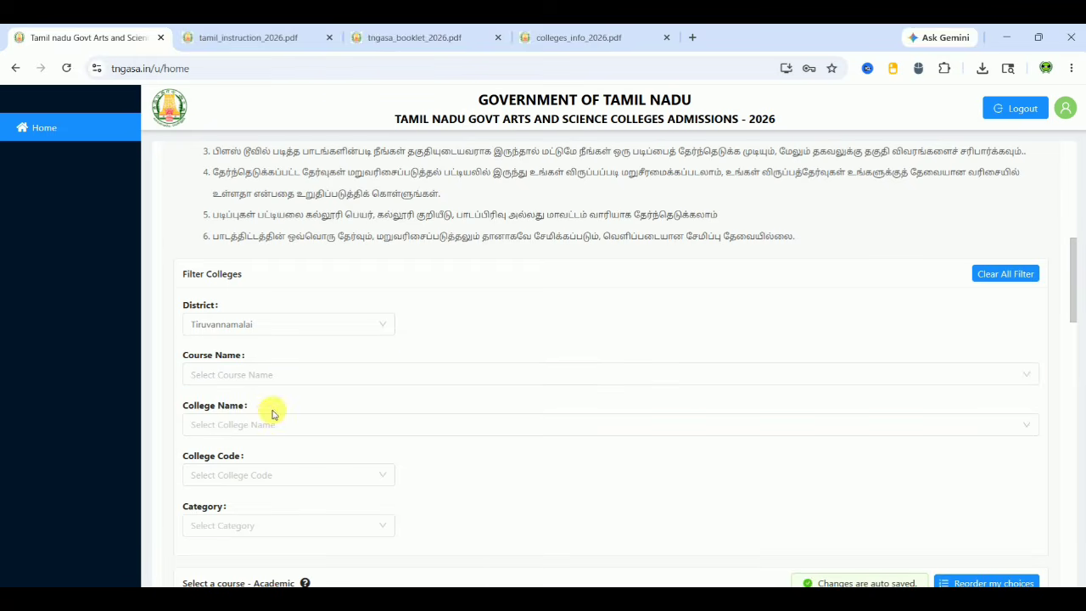
left_click(266, 421)
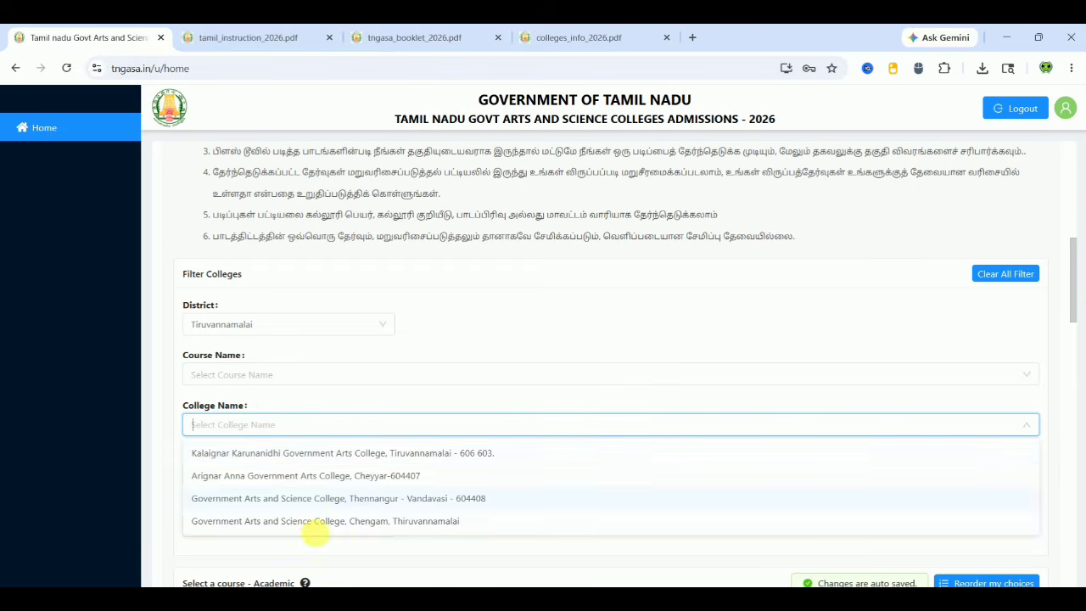
left_click(321, 457)
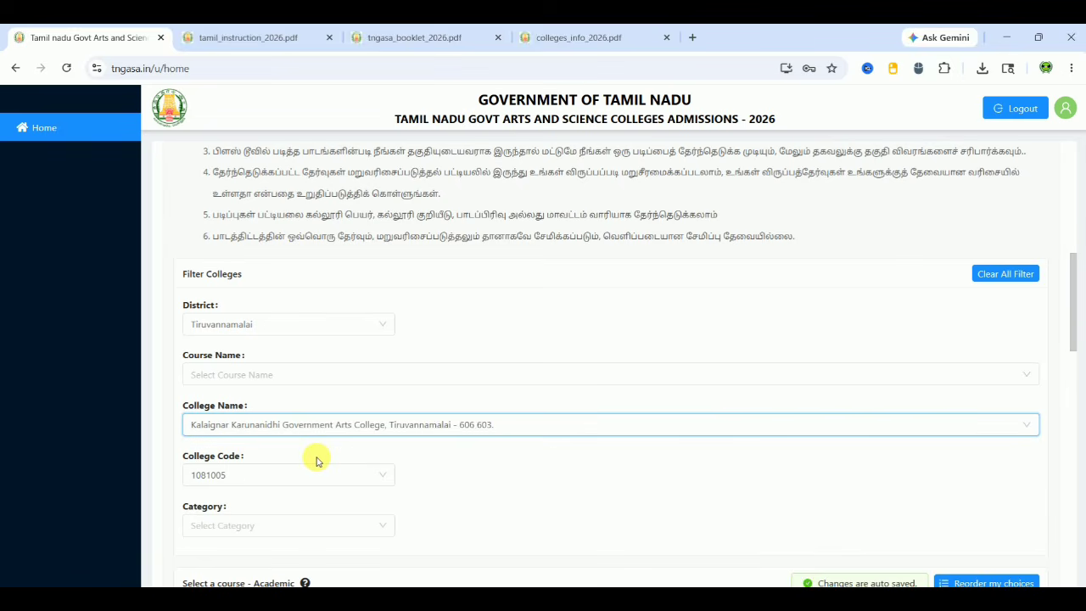
scroll(471, 478, "down", 5)
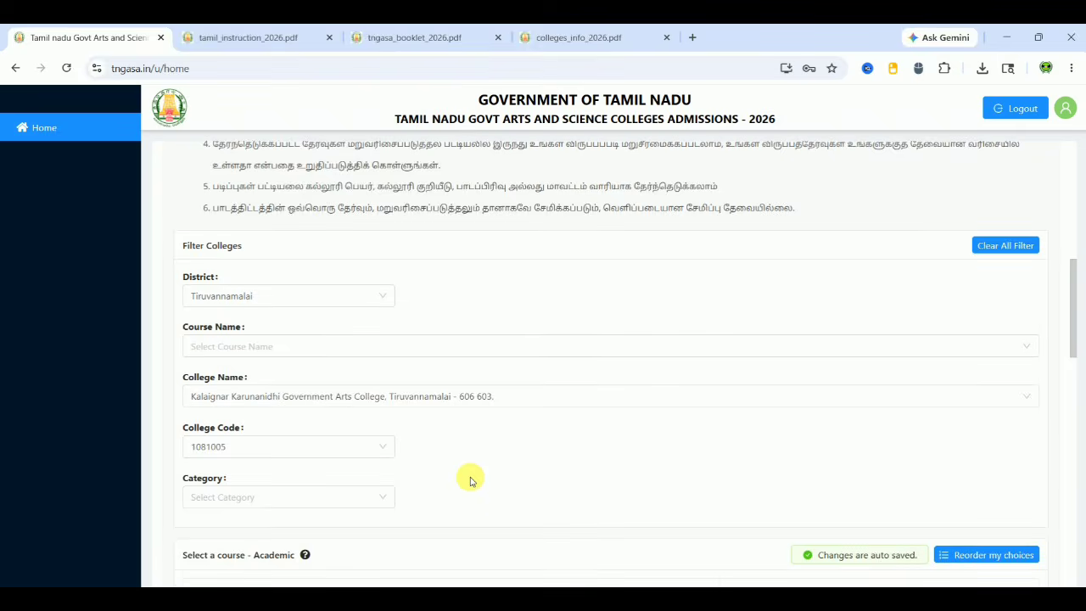
scroll(475, 479, "down", 1)
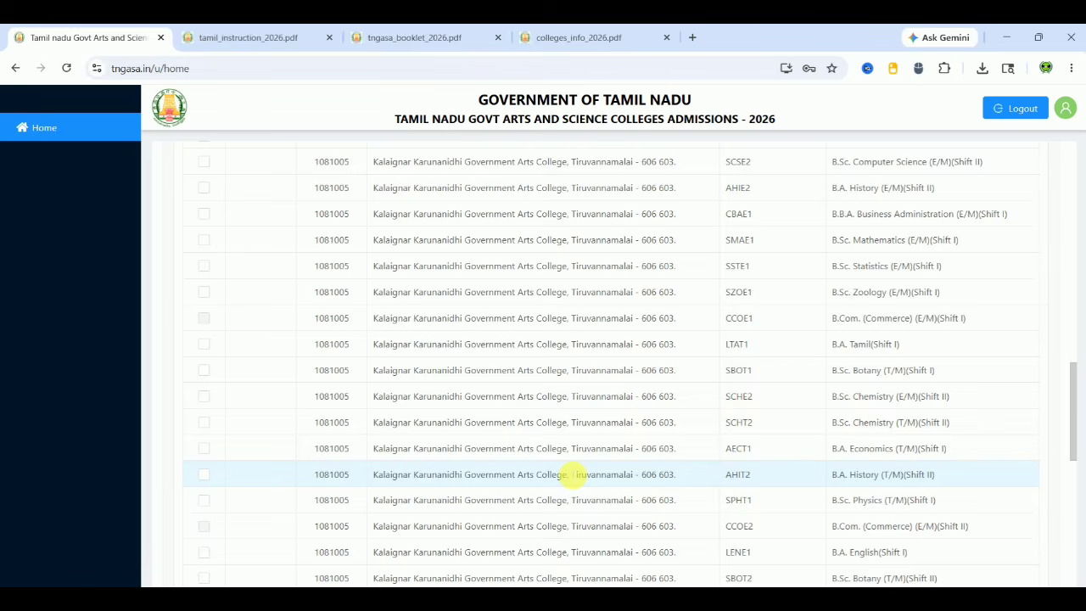
Add B.Sc. Computer Science (Shift II), B.A. History (Shift II), B.B.A. (Shift I) and B.Sc. Mathematics as choices 2–5
scroll(568, 473, "up", 1)
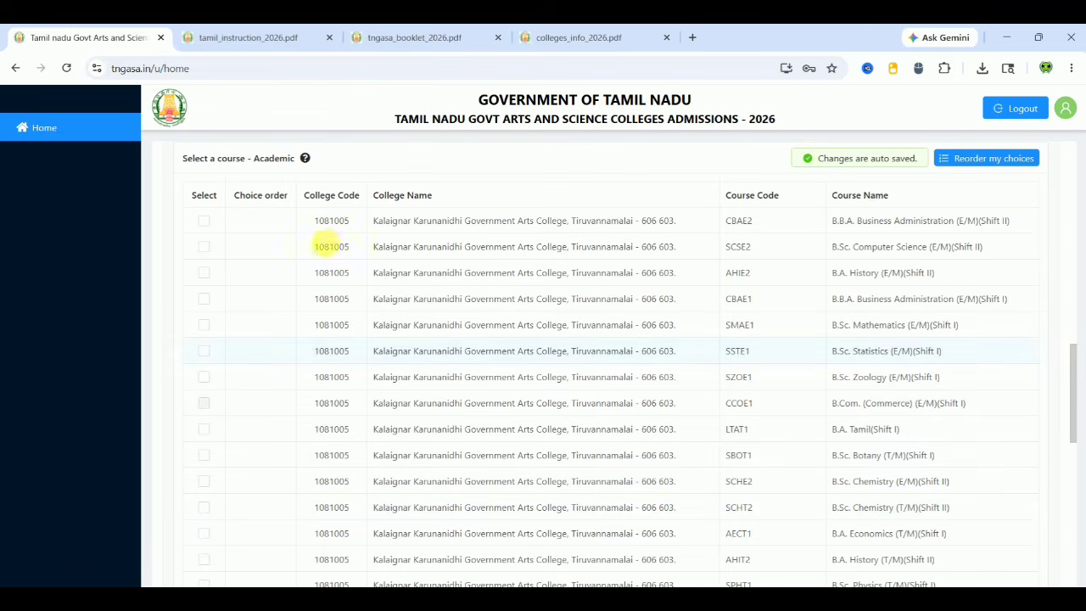
left_click(203, 247)
left_click(205, 273)
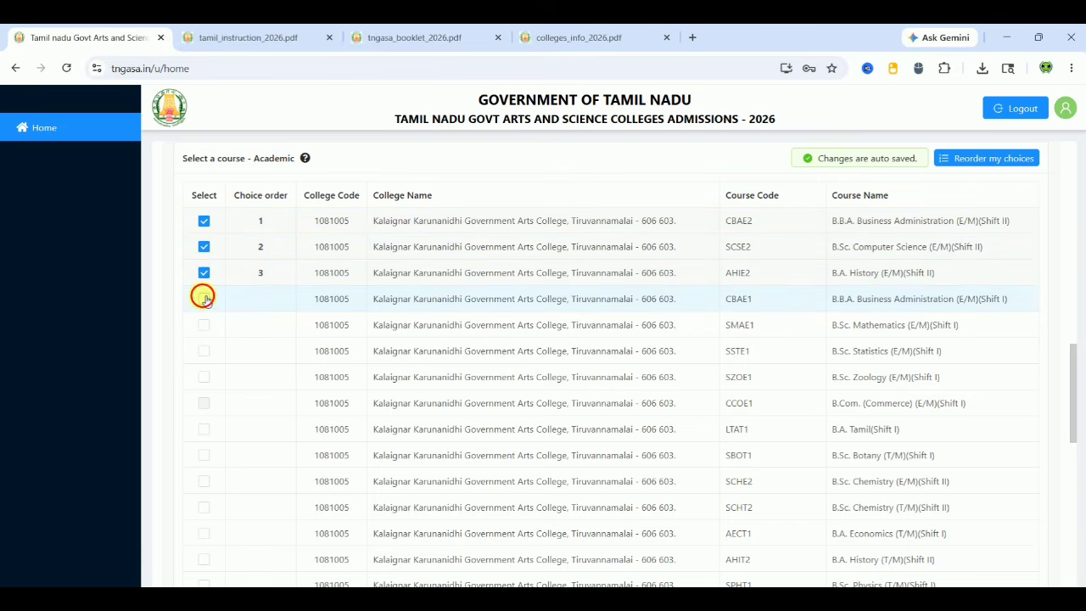
left_click(204, 299)
left_click(205, 326)
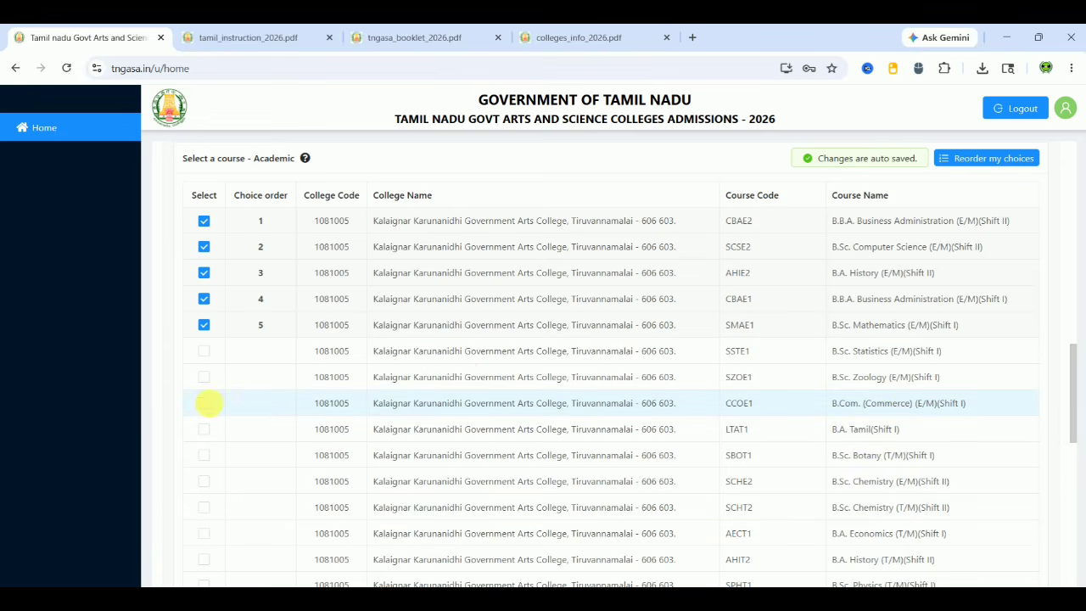
Add B.A. Tamil, B.Sc. Botany, both B.Sc. Chemistry Shift II courses and B.A. Economics as choices 6–10
left_click(204, 430)
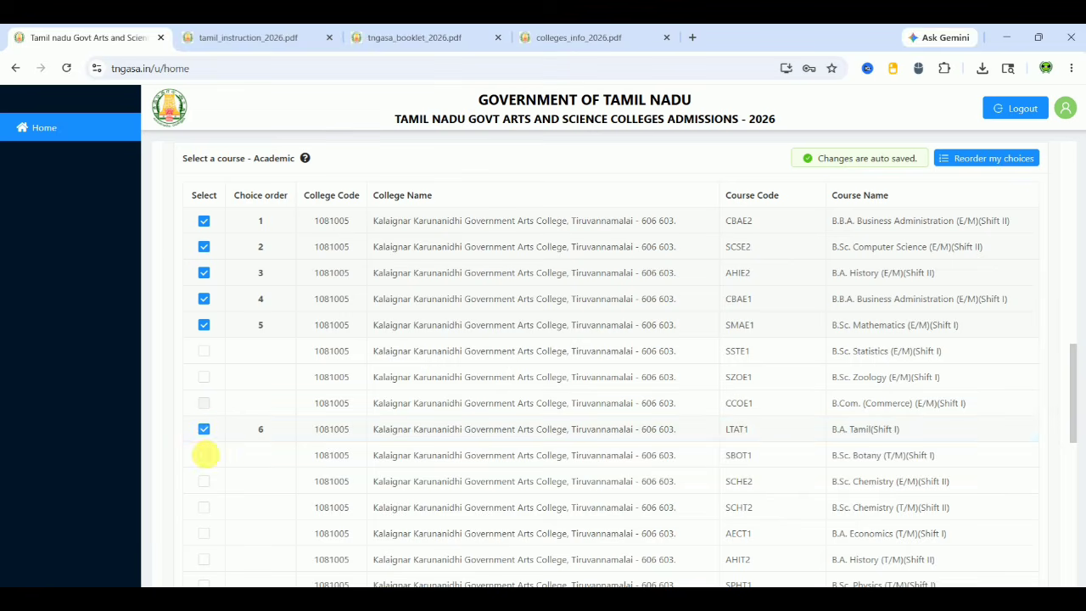
left_click(207, 457)
left_click(204, 482)
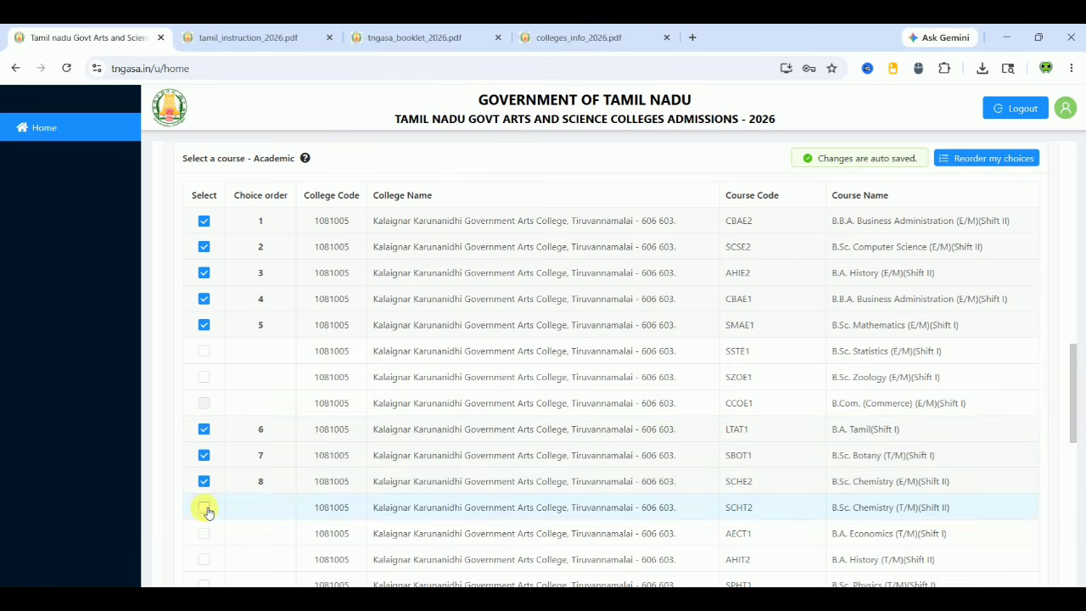
left_click(204, 507)
left_click(204, 533)
scroll(260, 534, "down", 3)
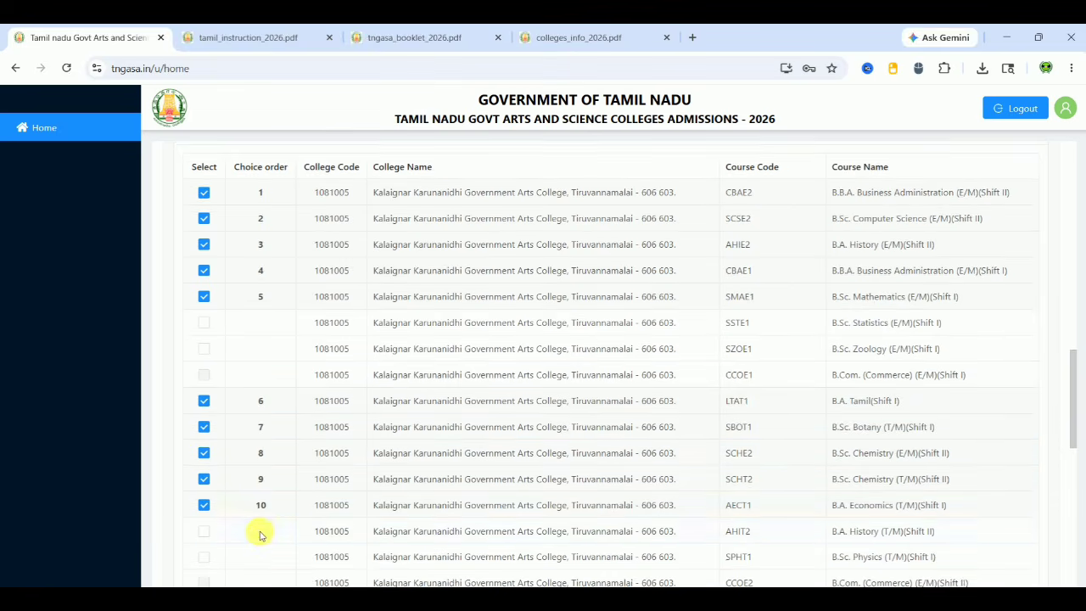
scroll(260, 530, "down", 4)
scroll(260, 529, "up", 5)
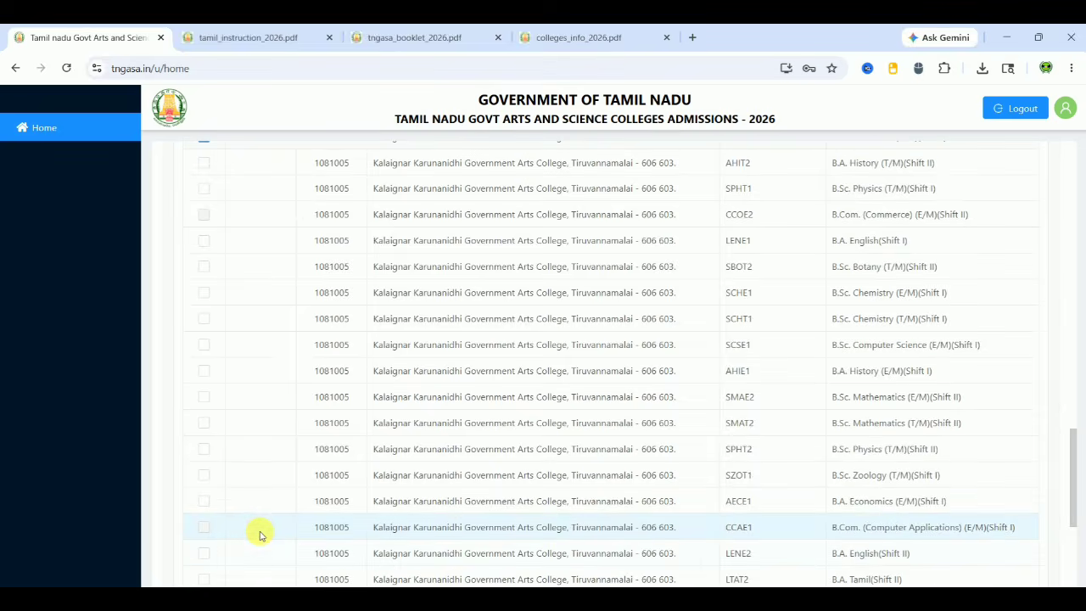
scroll(260, 531, "up", 4)
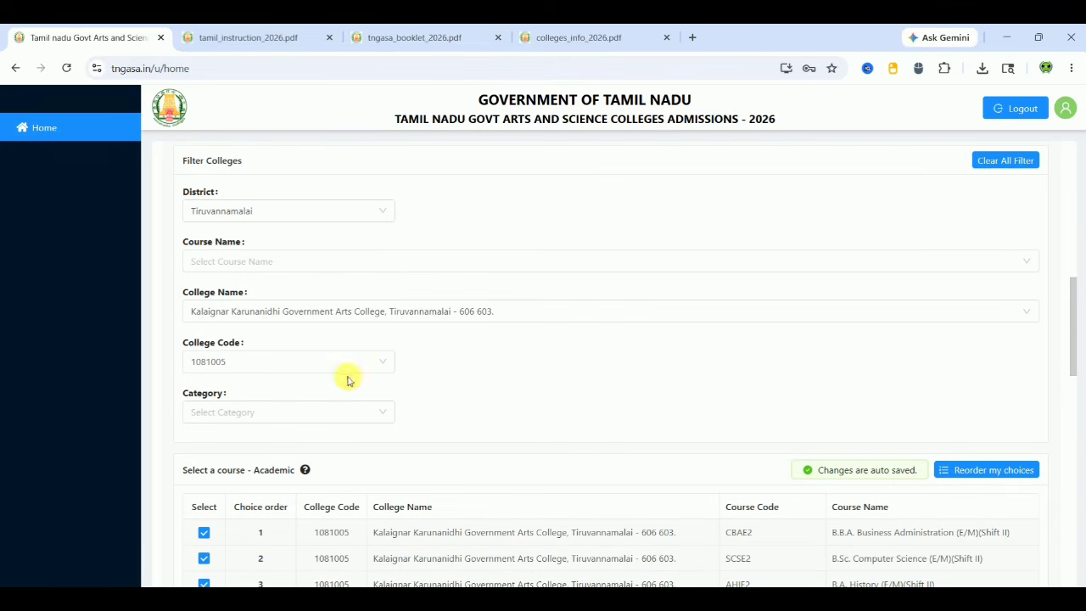
Switch the College Name filter to the Thennangur - Vandavasi college
left_click(395, 313)
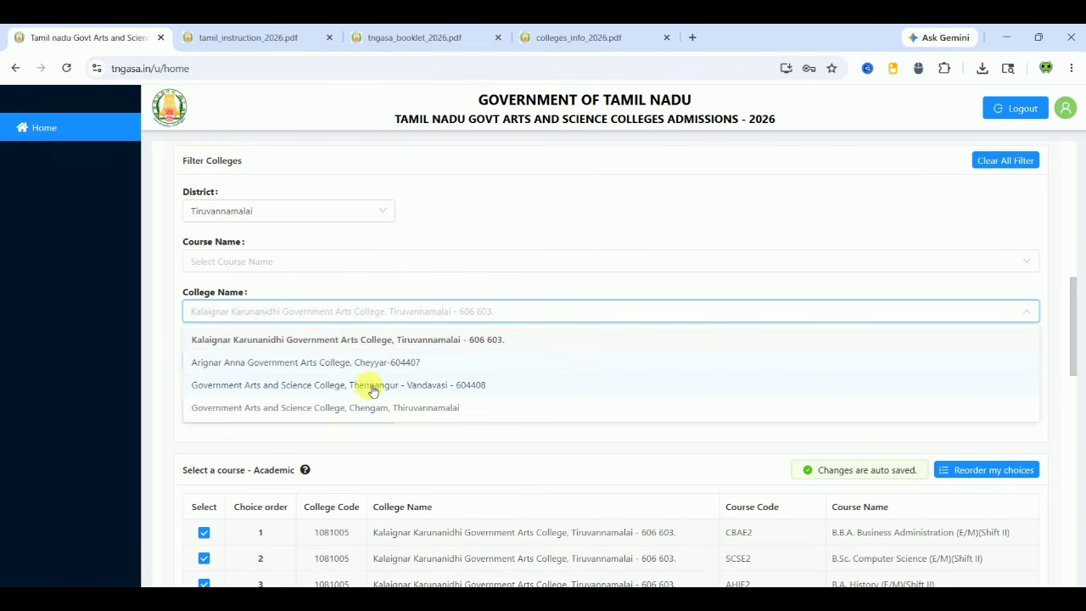
left_click(371, 388)
scroll(551, 399, "down", 1)
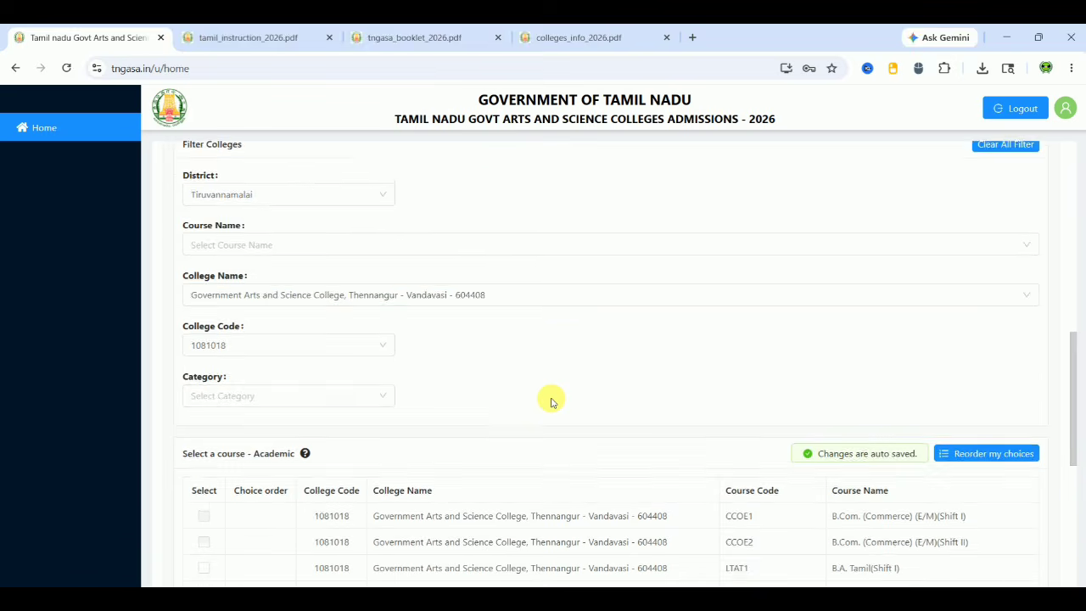
scroll(552, 401, "down", 3)
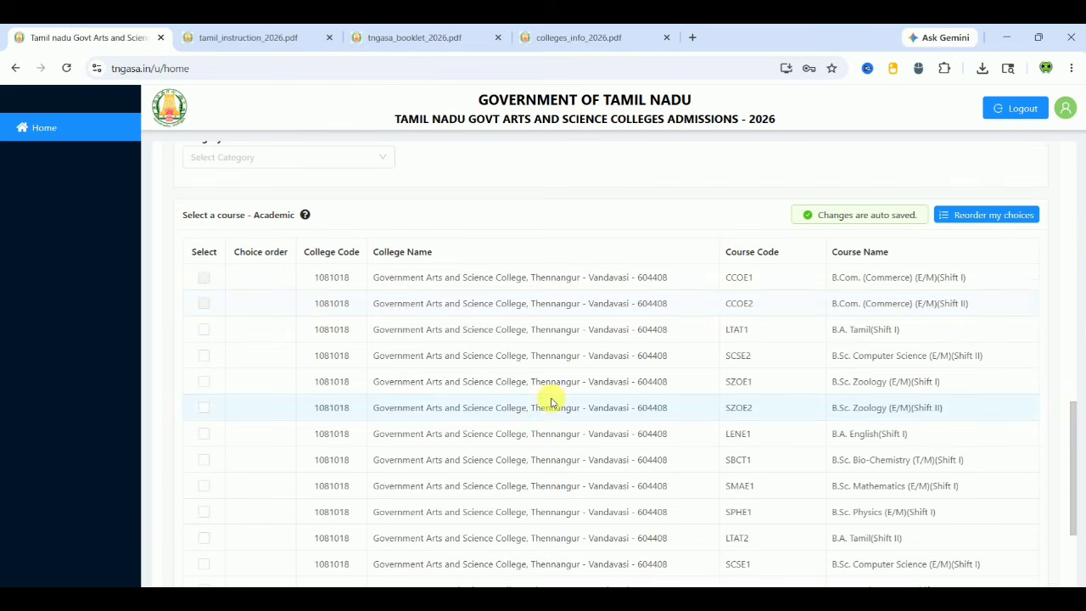
Tick LTAT1, SCSE2, SZOE1, SZOE2, LENE1, SBCT1 and SMAE1 as choices 11–17
left_click(203, 331)
left_click(204, 357)
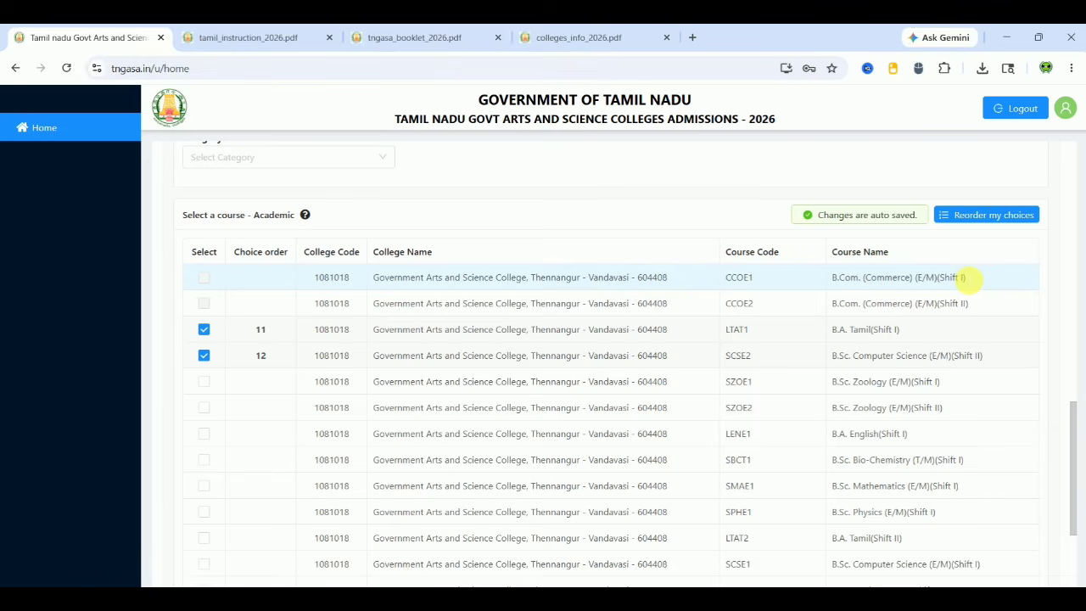
left_click(205, 382)
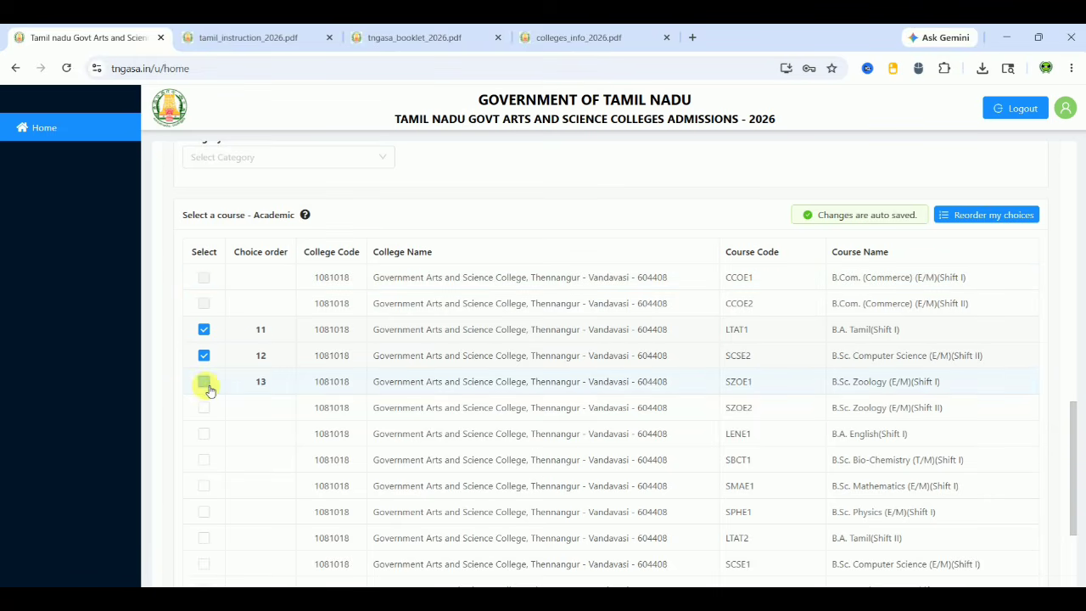
left_click(206, 410)
left_click(204, 435)
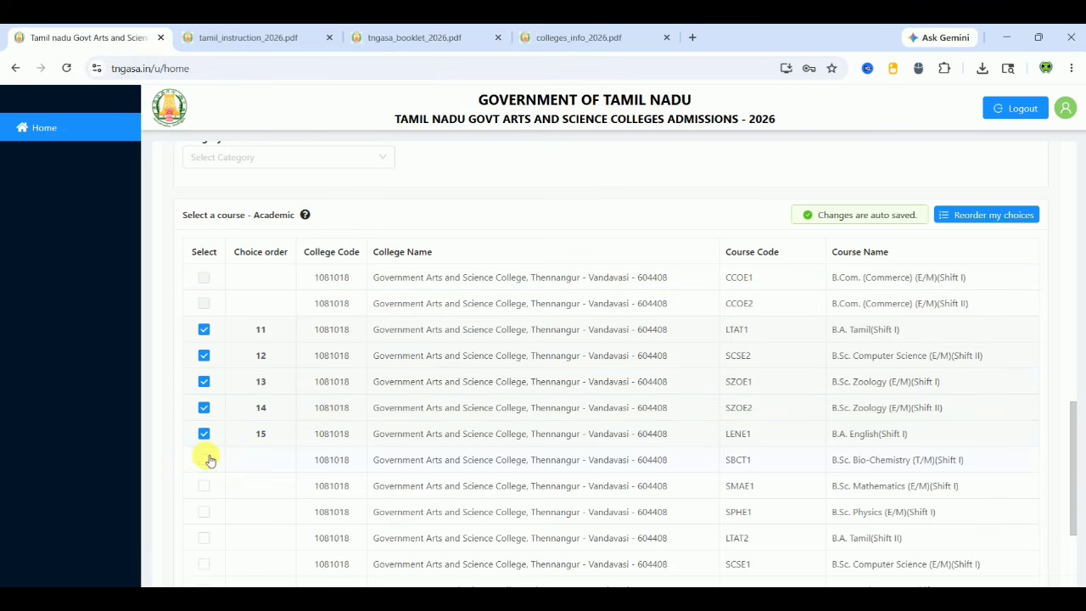
left_click(207, 460)
left_click(204, 487)
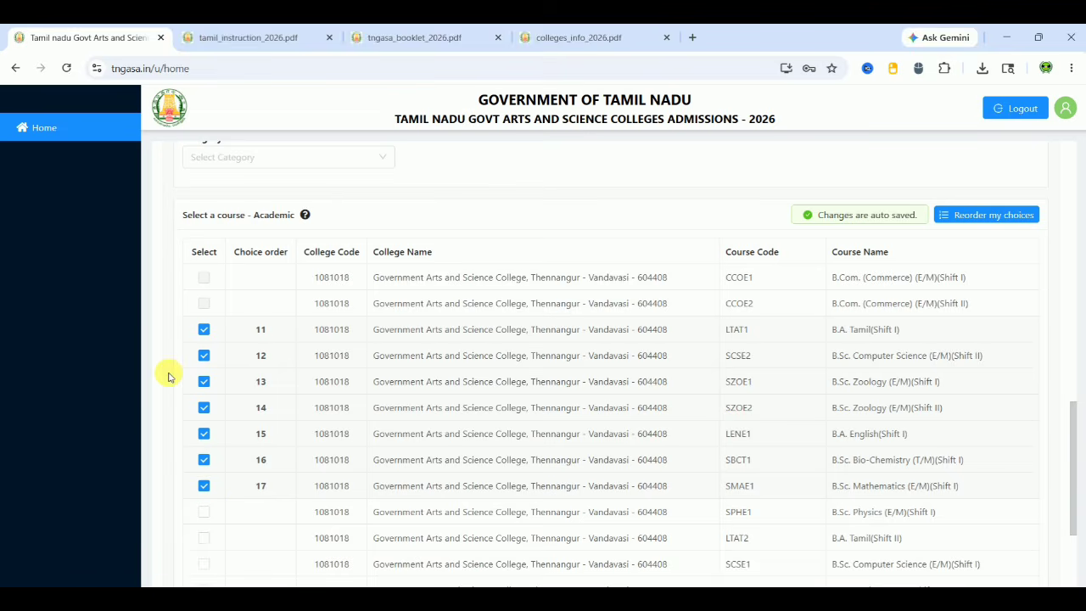
scroll(168, 377, "up", 3)
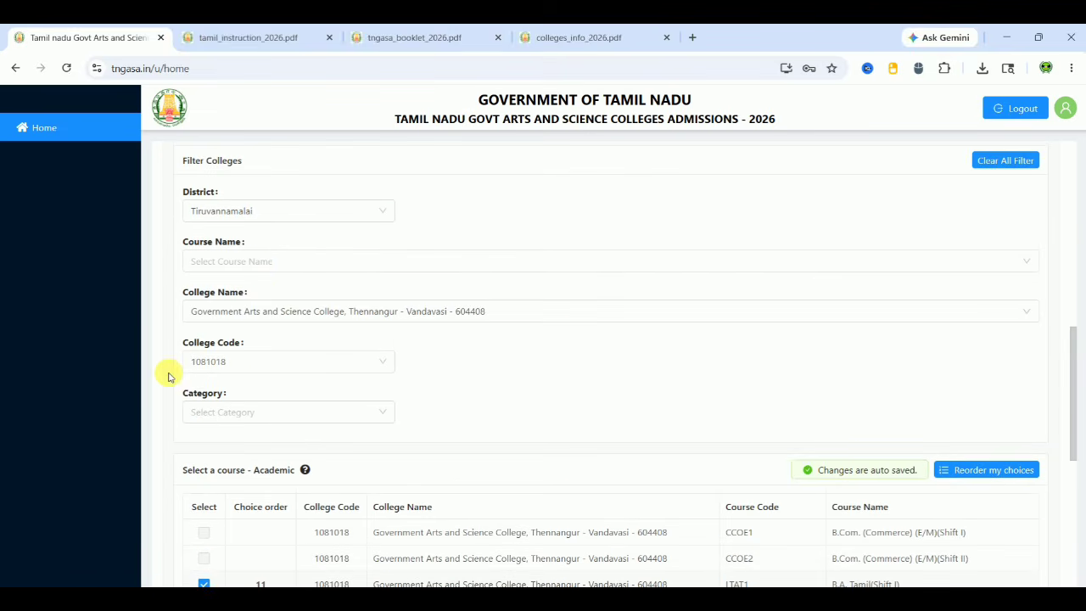
Filter courses by Tiruvallur district and Sri Subramanyaswamy Government Arts College
left_click(310, 218)
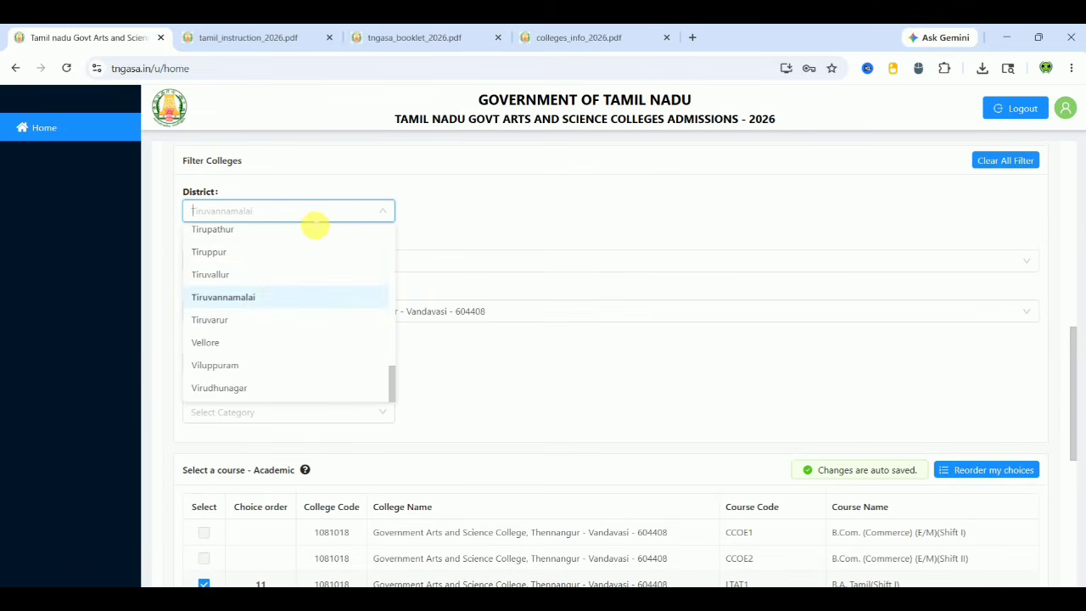
left_click(285, 283)
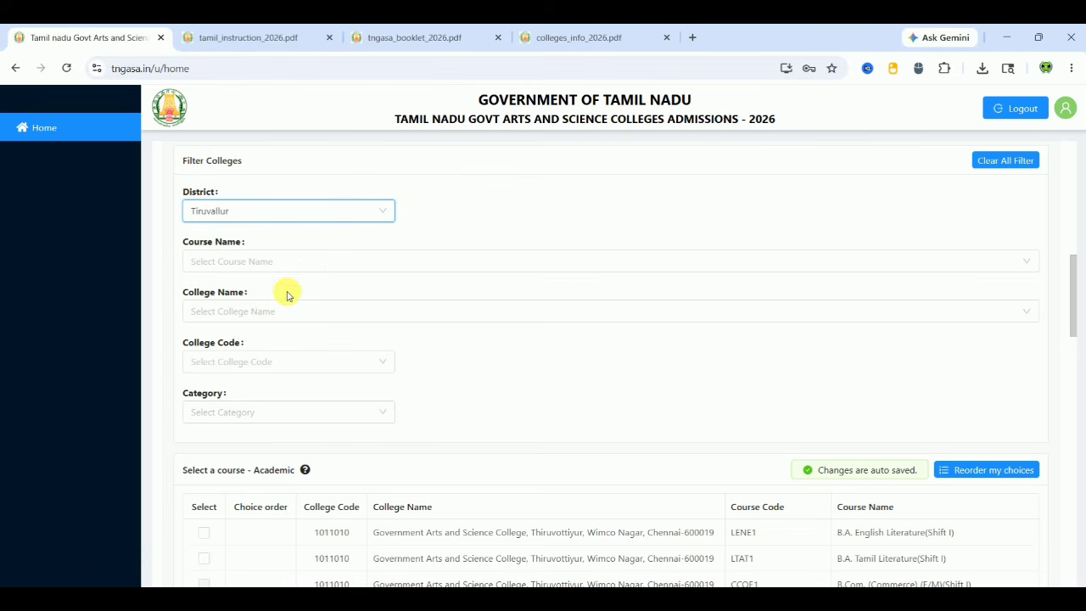
left_click(314, 309)
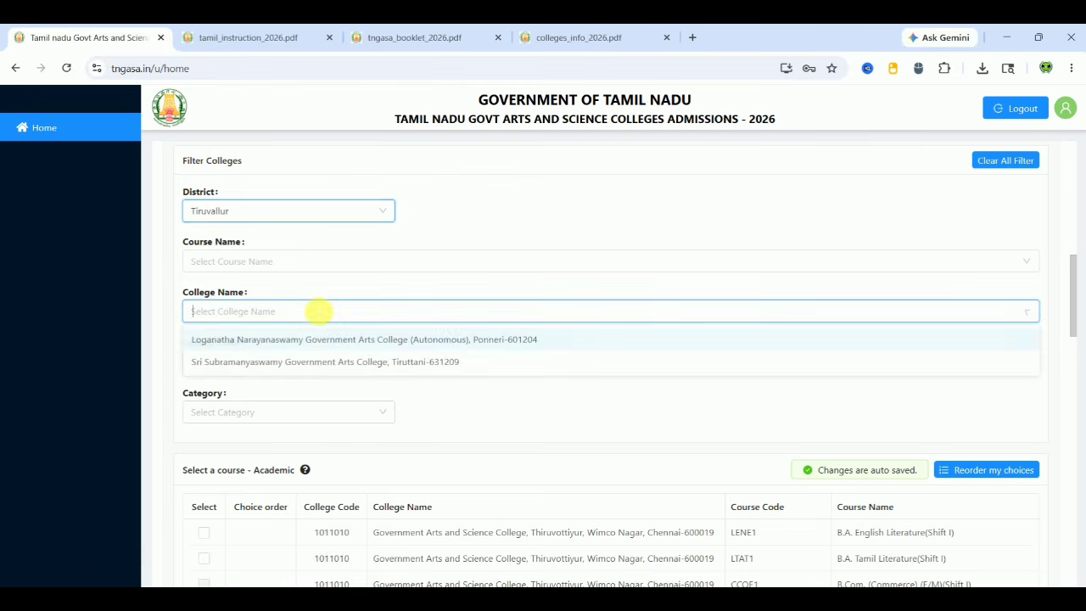
left_click(314, 360)
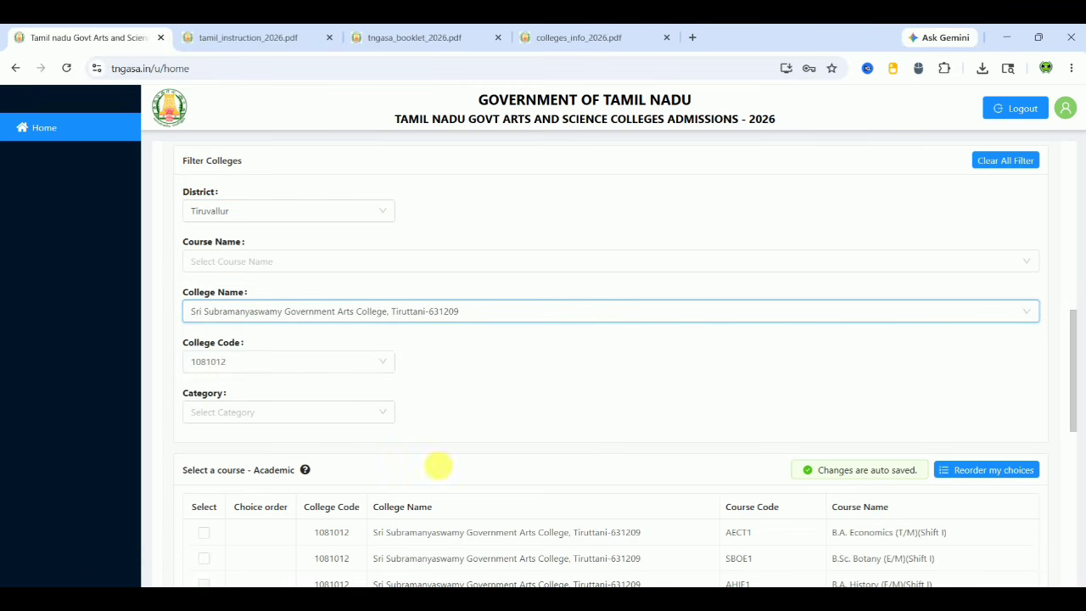
left_click(485, 473)
scroll(481, 475, "down", 1)
scroll(480, 475, "down", 3)
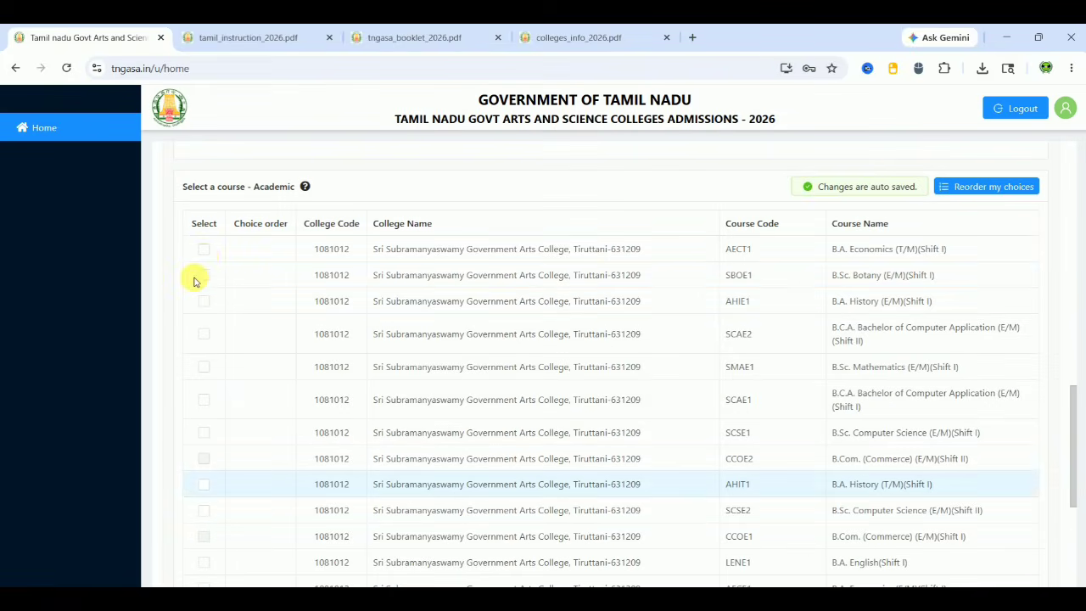
Add B.A. Economics, B.Sc. Botany and B.A. History as choices 18–20
left_click(206, 252)
left_click(204, 275)
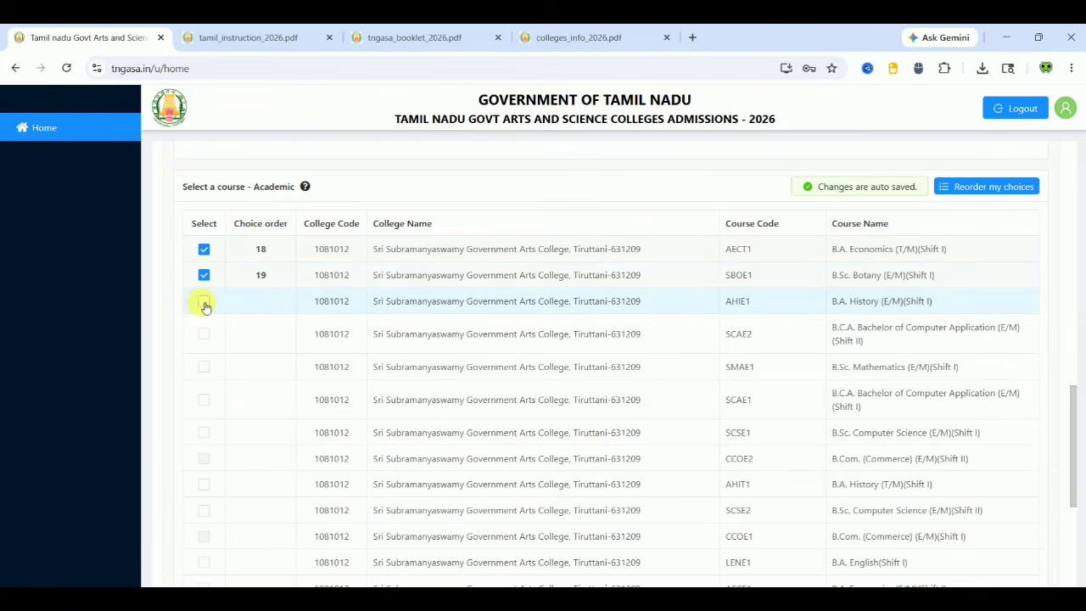
left_click(203, 302)
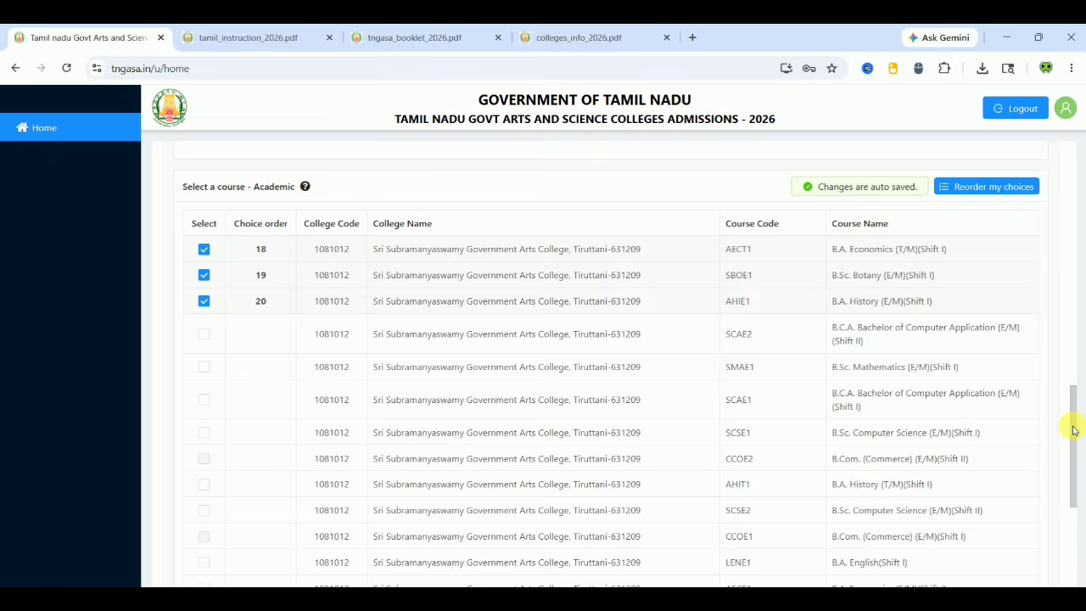
left_click_drag(1074, 424, 1082, 547)
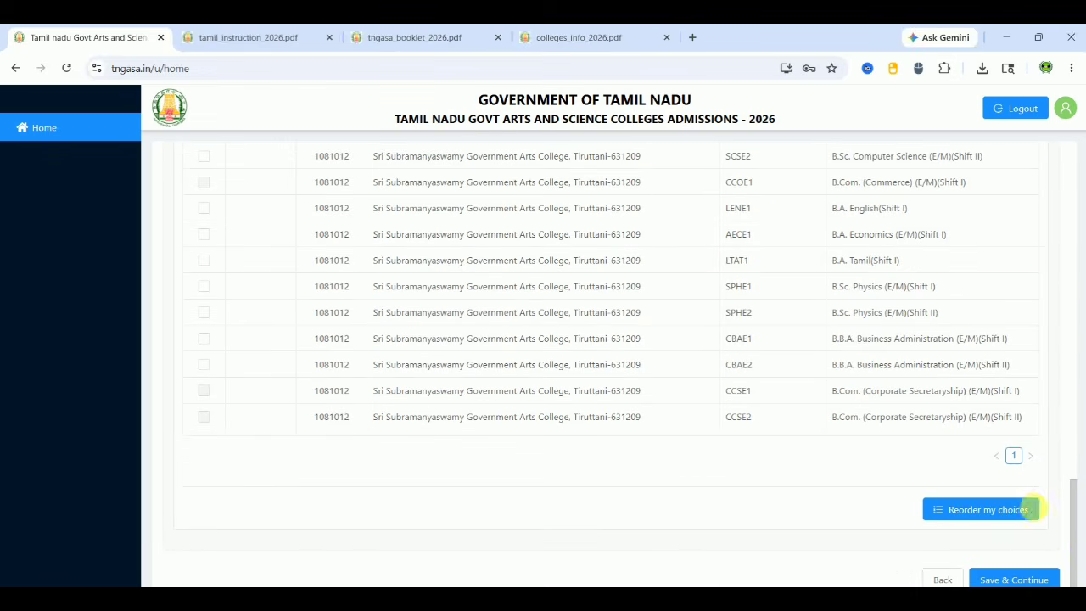
Move B.Sc. Computer Science (E/M)(Shift II) above the B.B.A. to make it choice 1
left_click(997, 509)
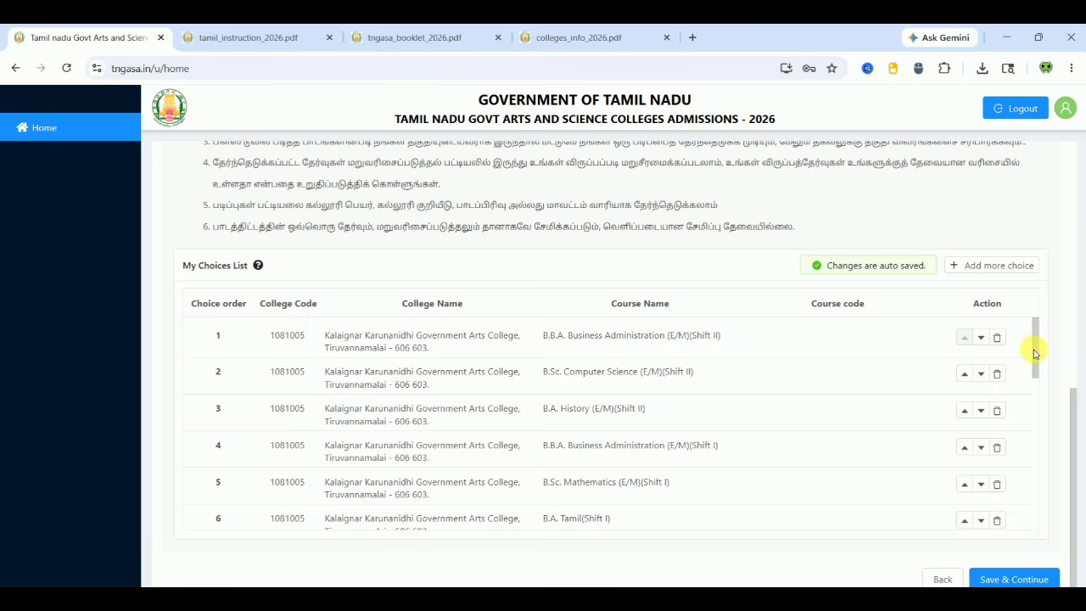
left_click_drag(1034, 352, 1036, 291)
left_click(965, 374)
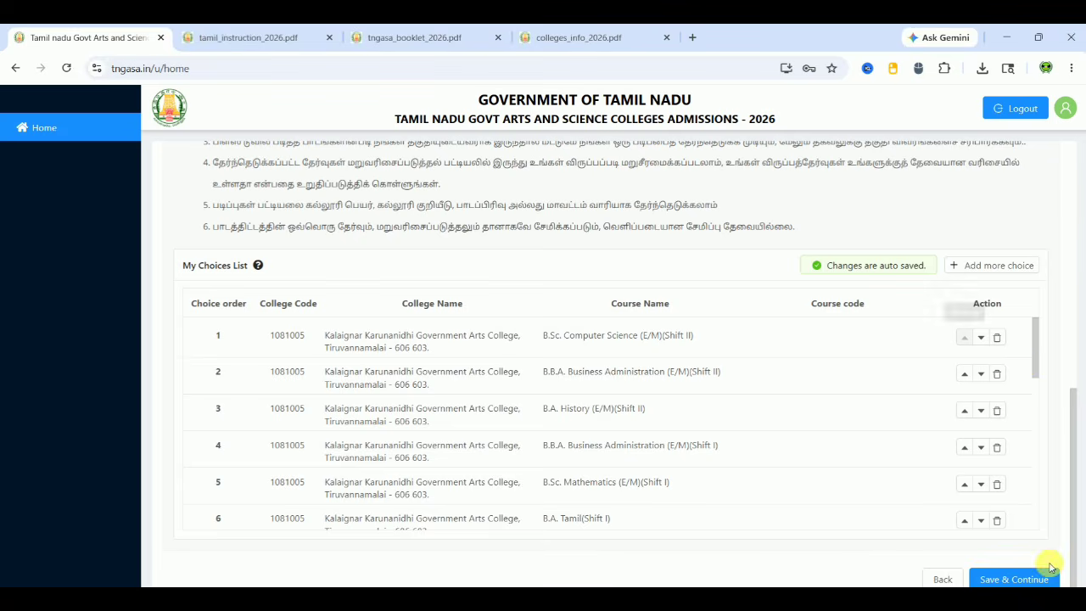
Save and confirm the choices, then review each preview section through the 20-course Choice Selection list
left_click(1019, 577)
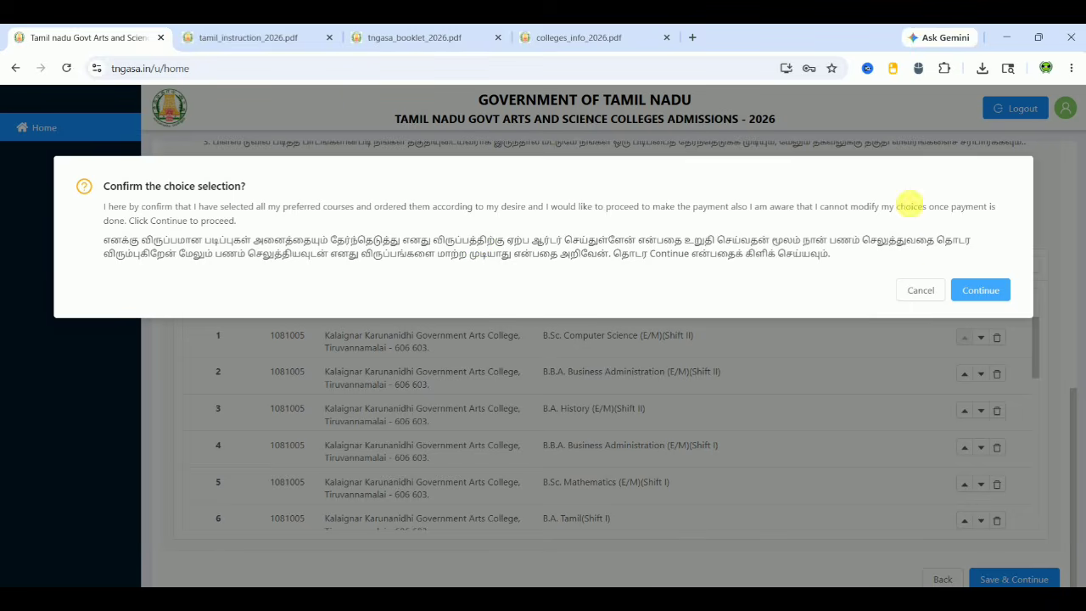
left_click(964, 289)
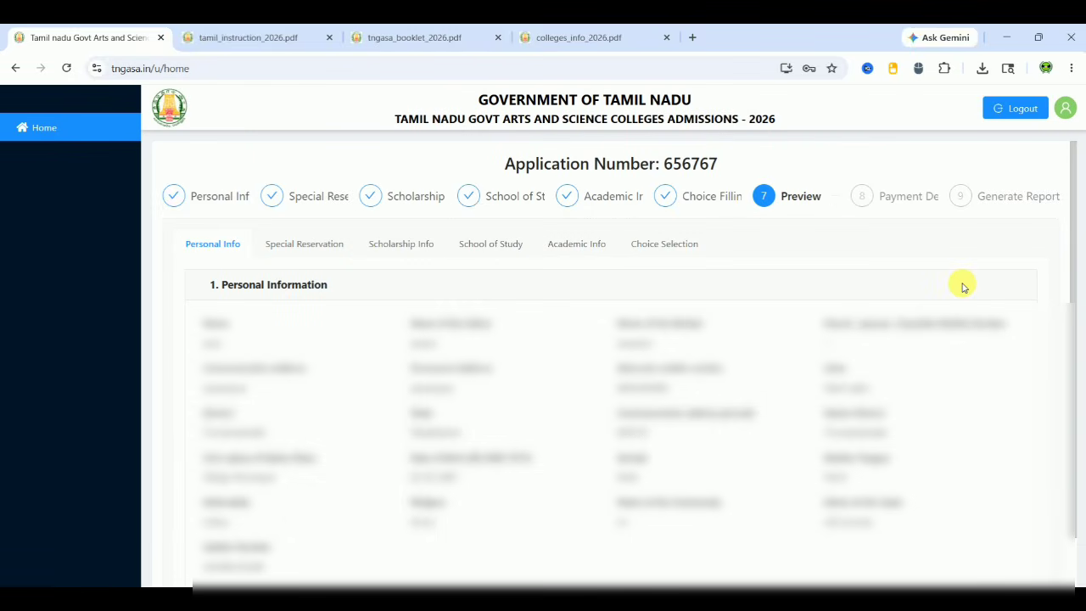
left_click(317, 238)
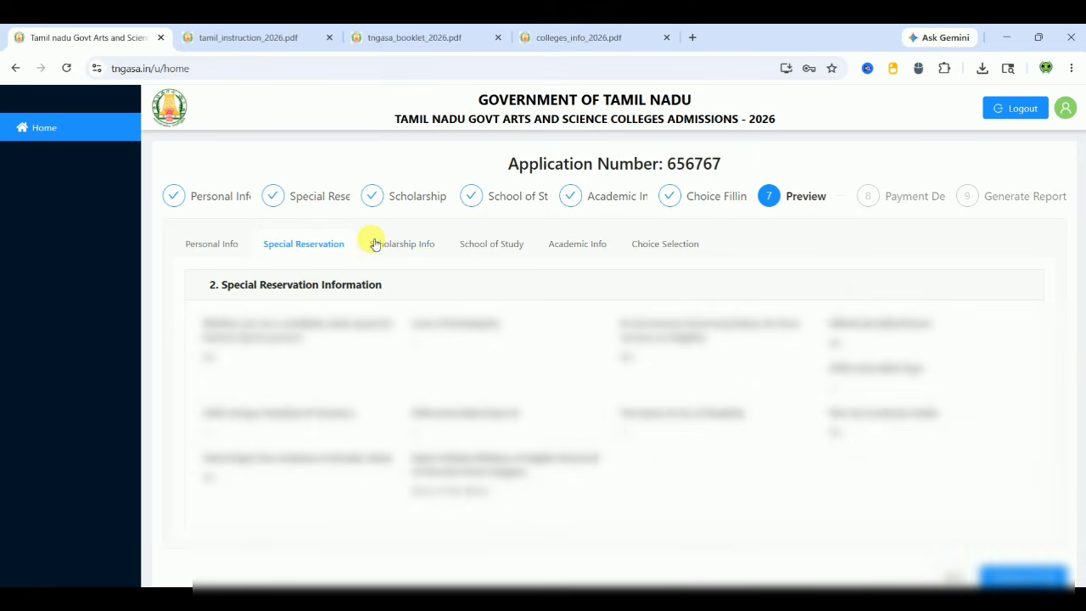
left_click(389, 246)
left_click(509, 252)
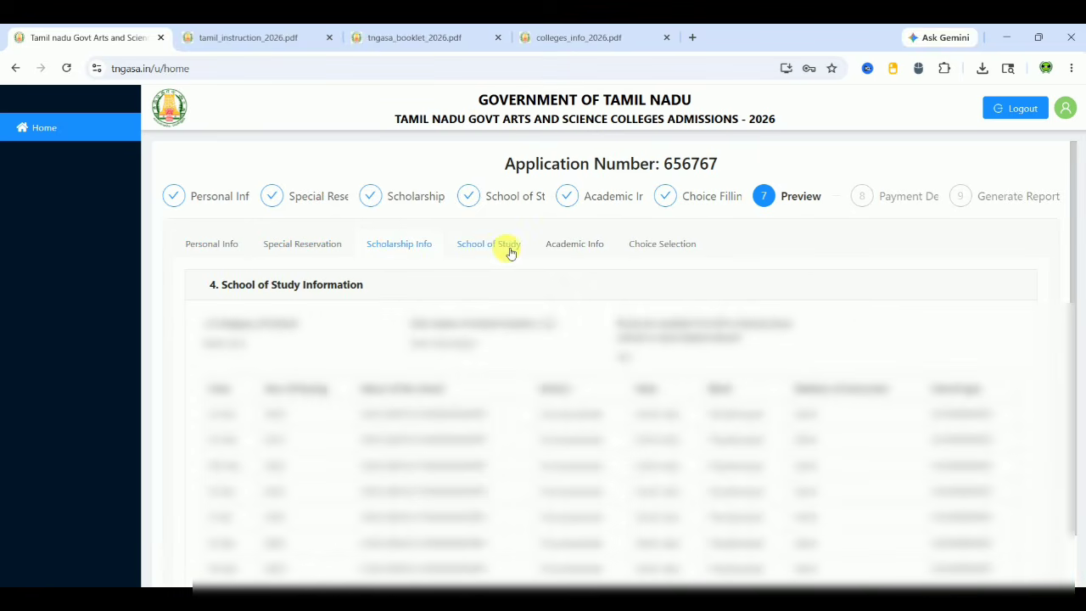
left_click(577, 245)
left_click(660, 245)
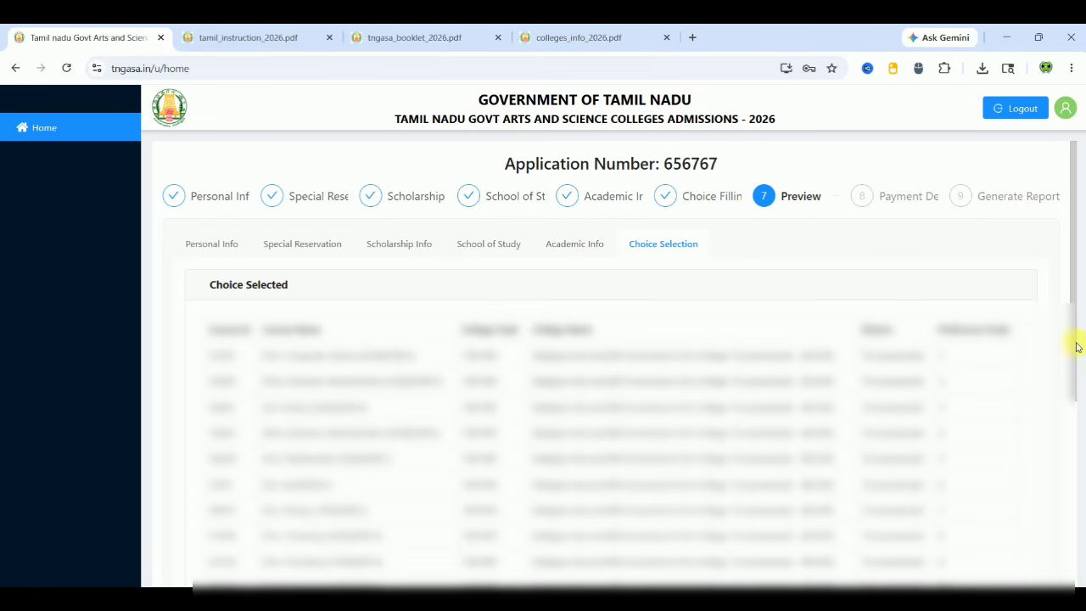
left_click_drag(1075, 362, 1082, 580)
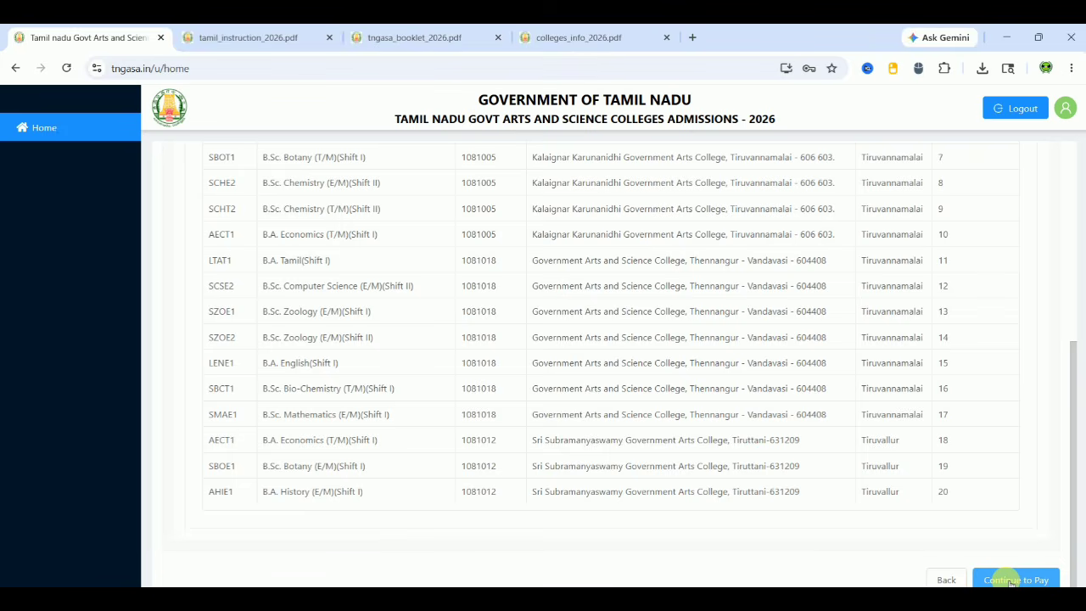
Pay the application fee and download the generated application report PDF
left_click(1010, 580)
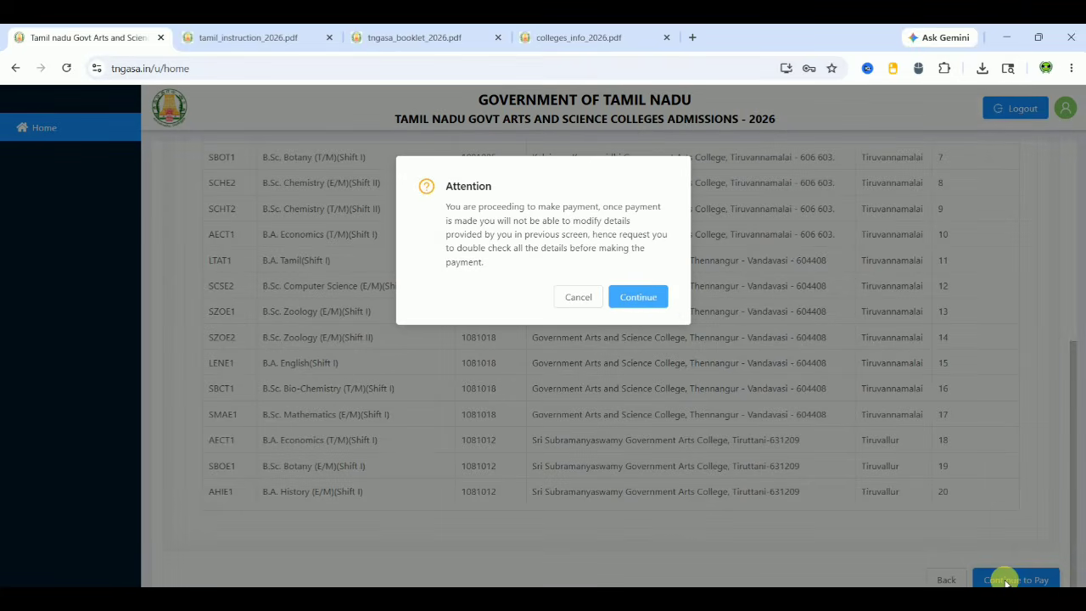
left_click(653, 302)
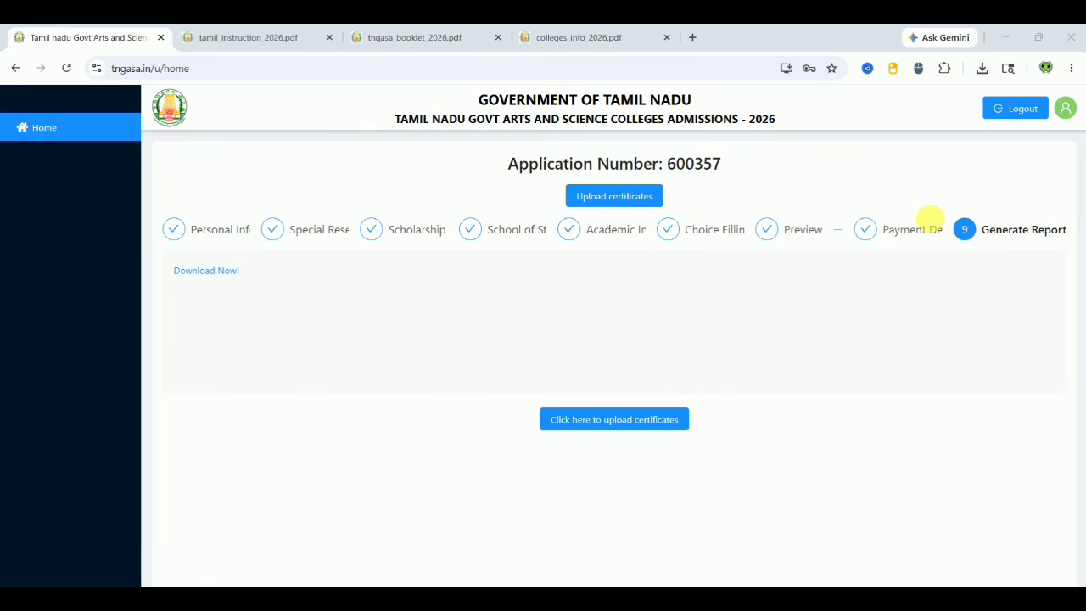
left_click(196, 272)
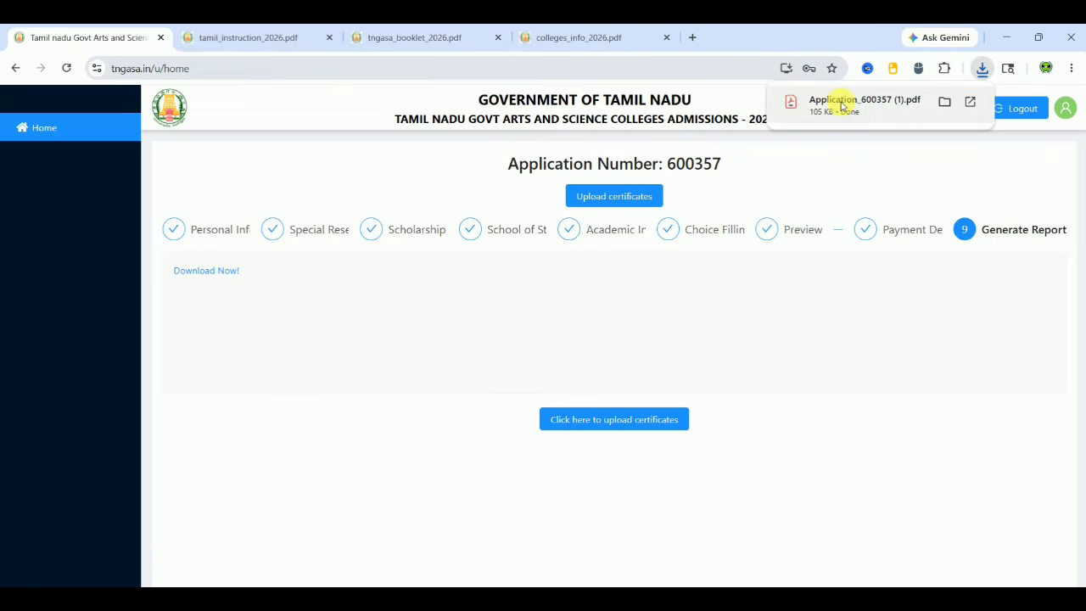
Open the downloaded application PDF and read through all 5 pages to the choices list
left_click(840, 102)
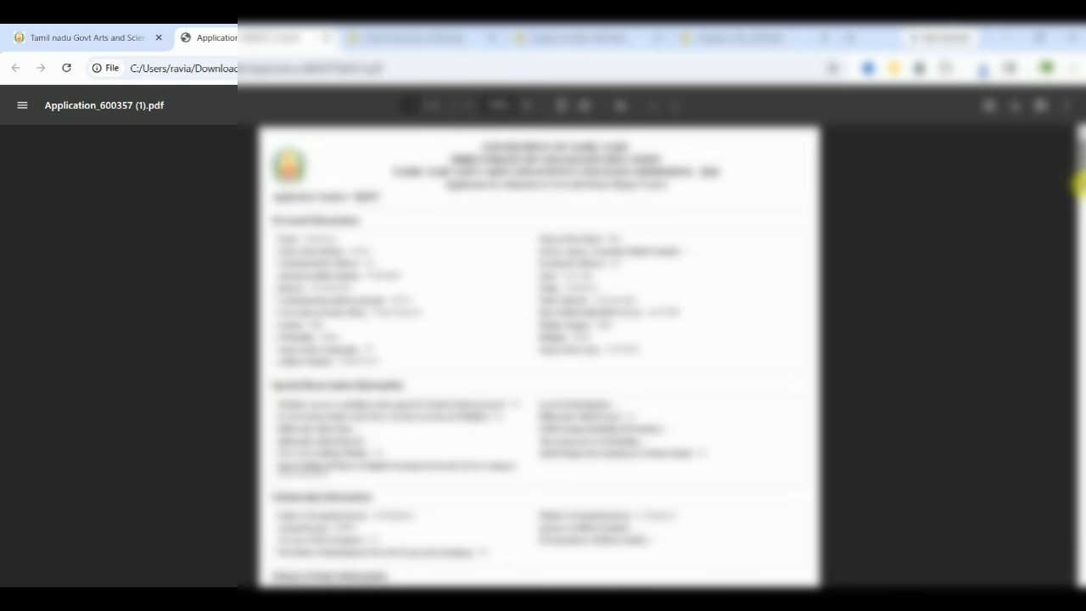
left_click_drag(1077, 182, 1077, 225)
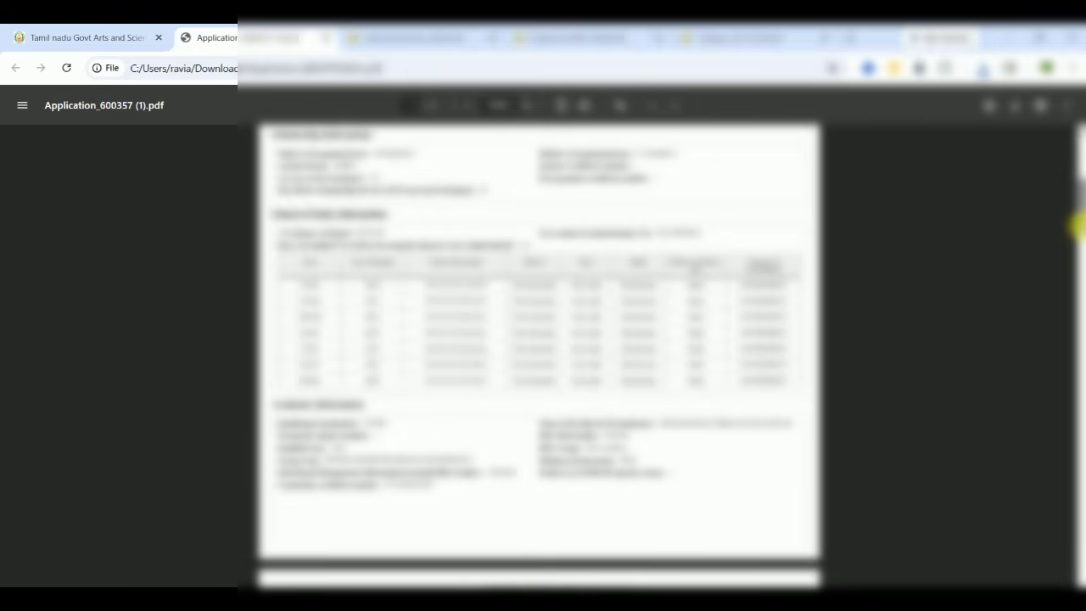
left_click_drag(1077, 224, 1071, 379)
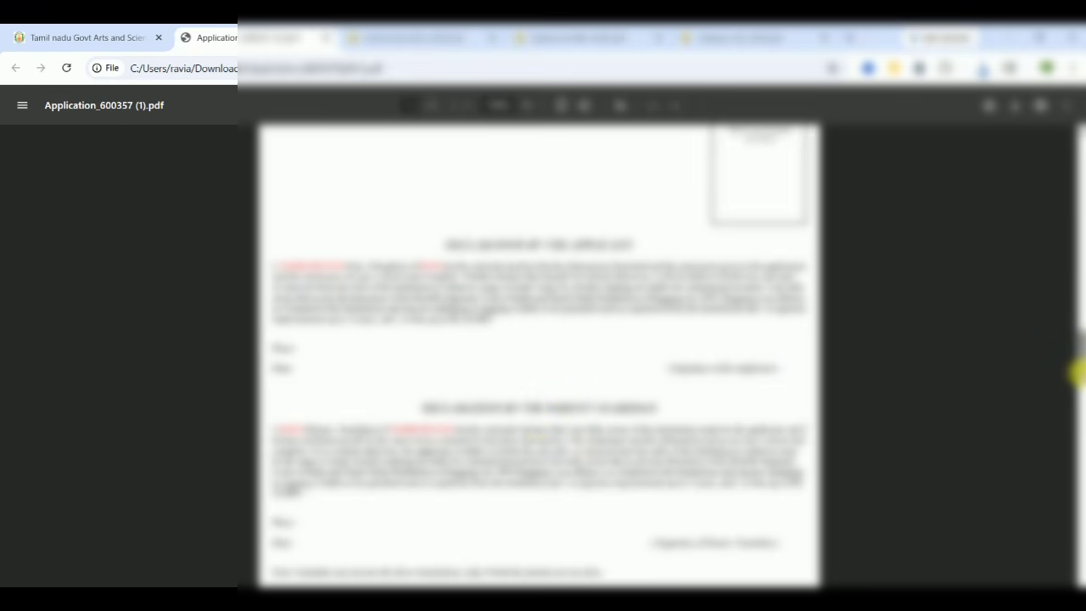
left_click_drag(1077, 371, 1080, 449)
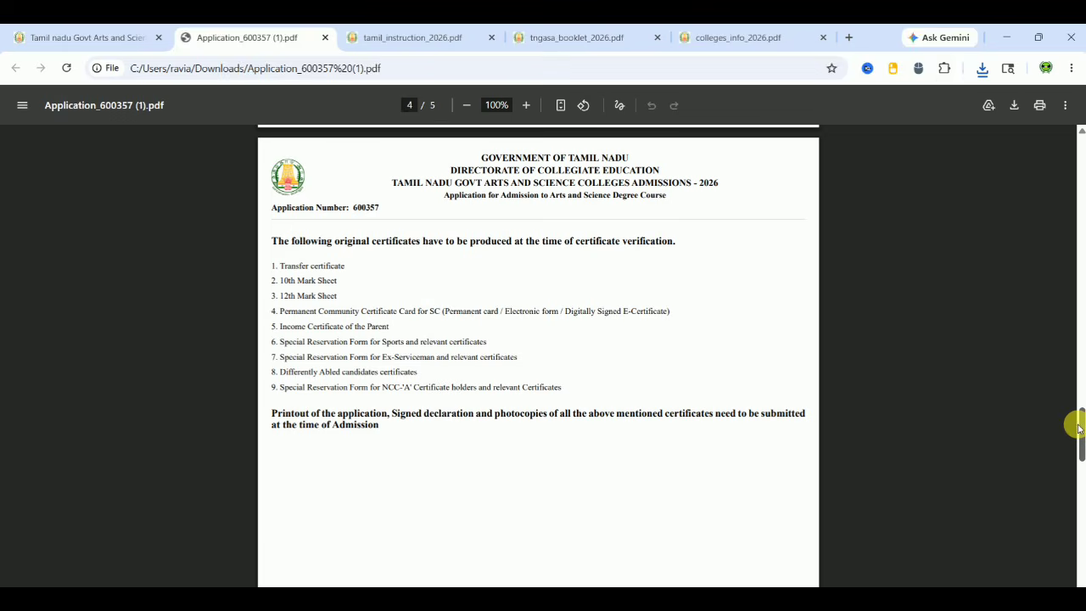
left_click_drag(1079, 427, 1079, 576)
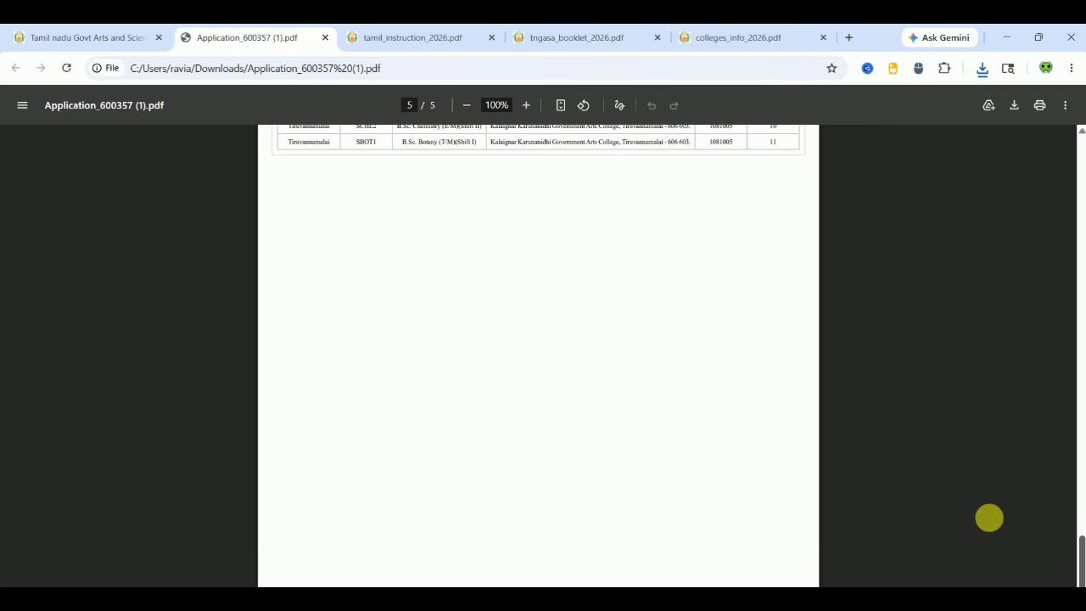
Return to the TNGASA tab and open the certificate upload page, scrolling to Freeze Upload
left_click(94, 39)
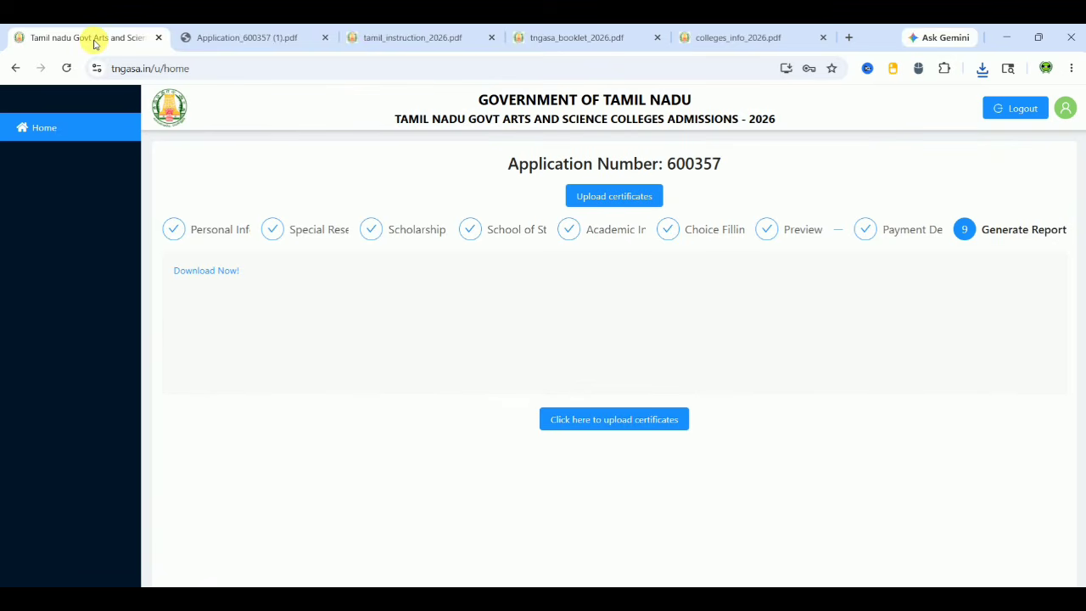
left_click(582, 422)
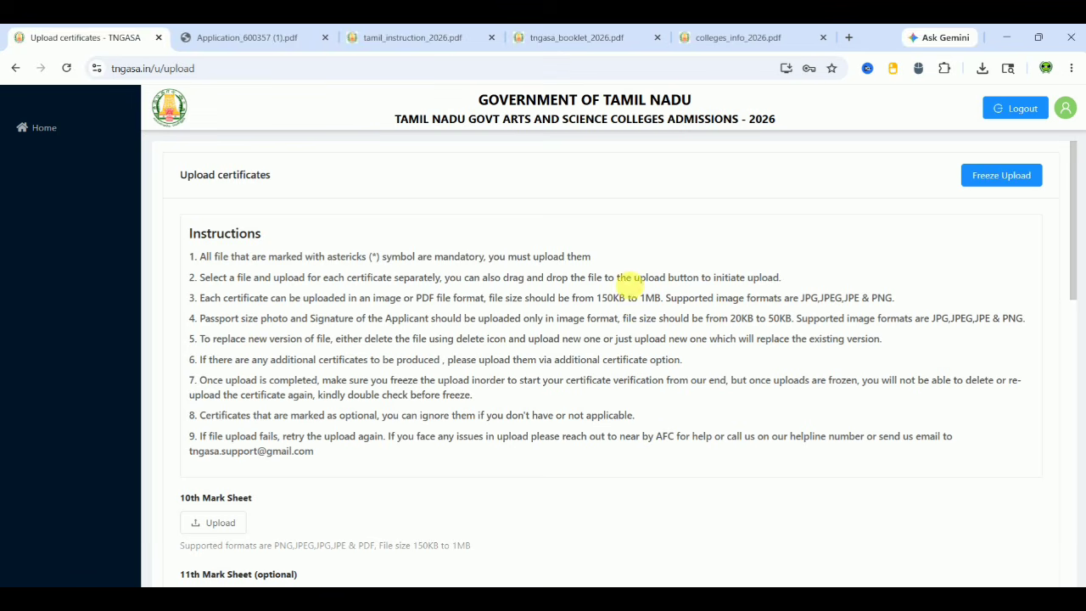
scroll(654, 391, "down", 4)
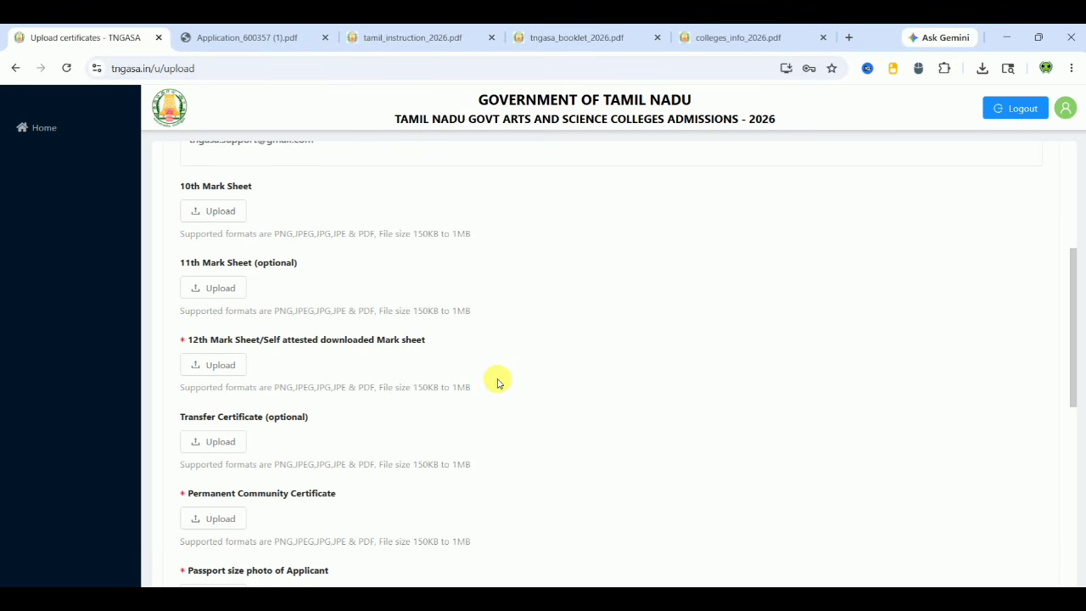
scroll(497, 382, "down", 3)
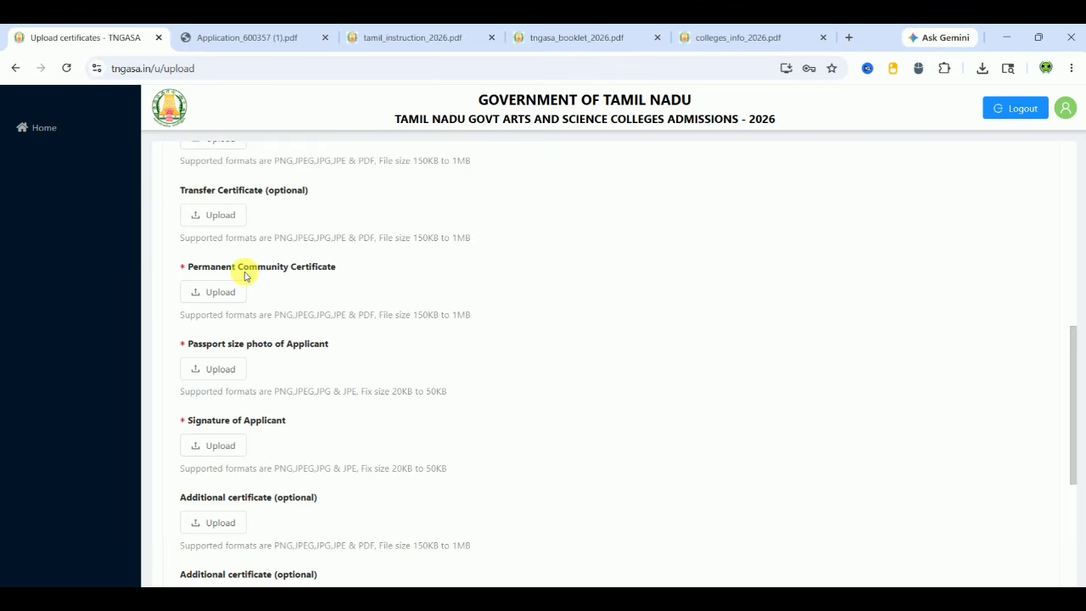
scroll(463, 315, "down", 1)
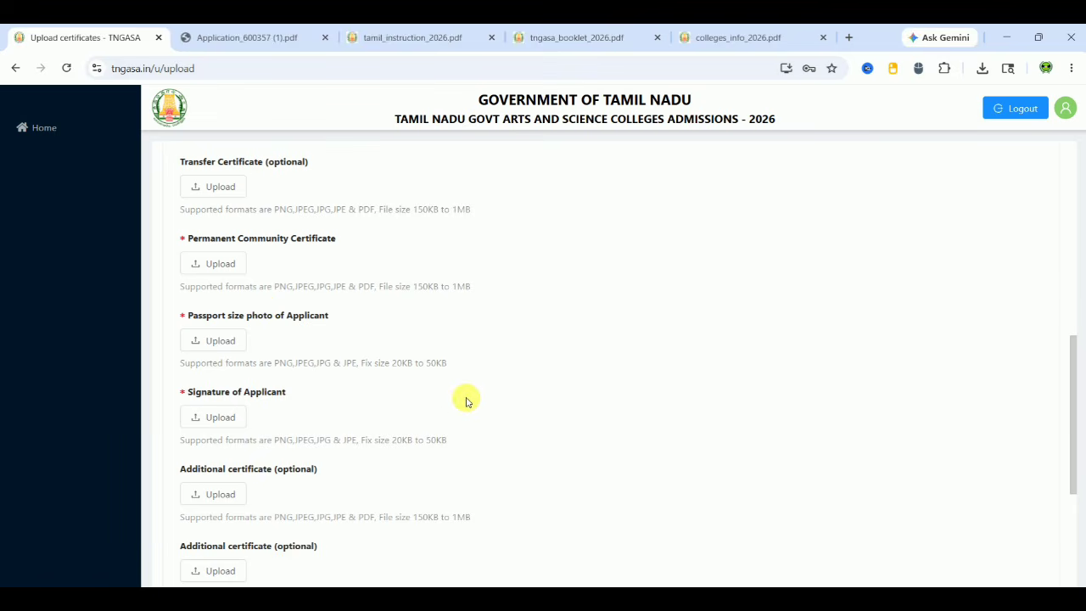
scroll(466, 399, "down", 1)
scroll(466, 399, "down", 10)
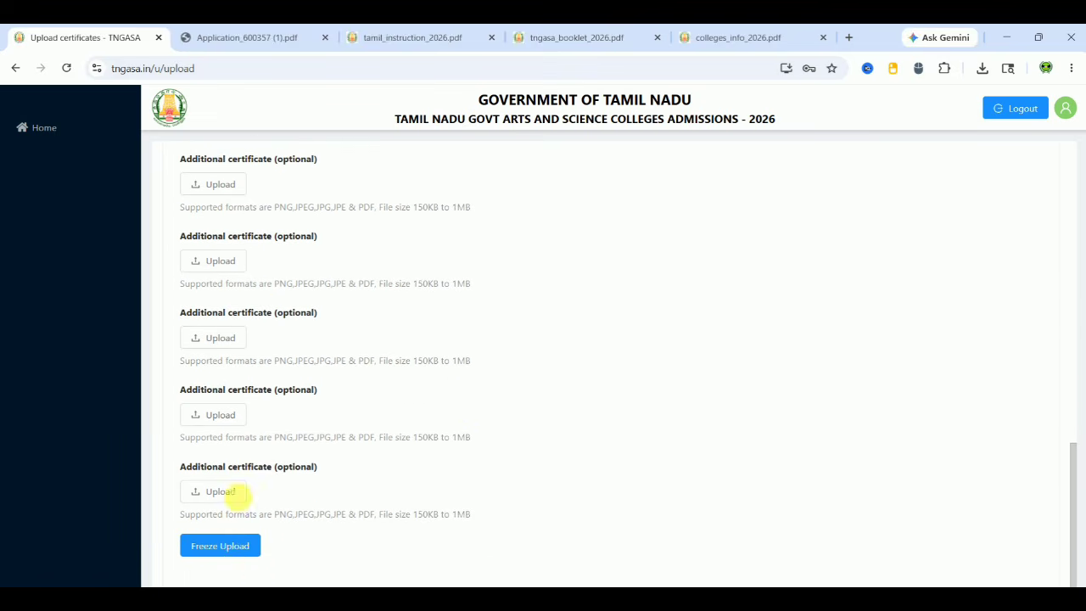